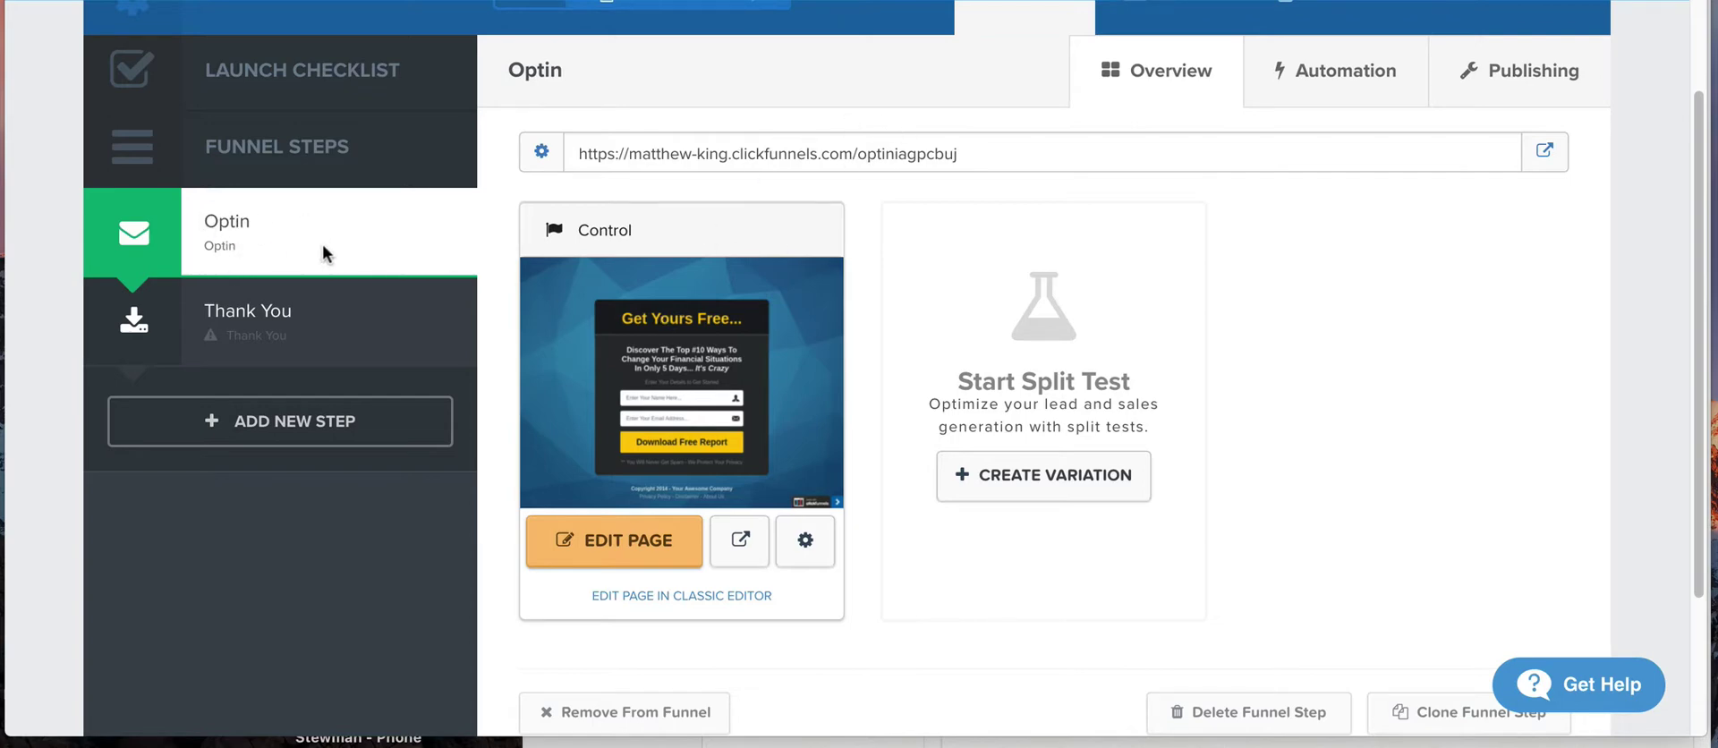
Step: Open the Optin step's page in the editor to show its Get Yours Free headline and form
left_click(611, 540)
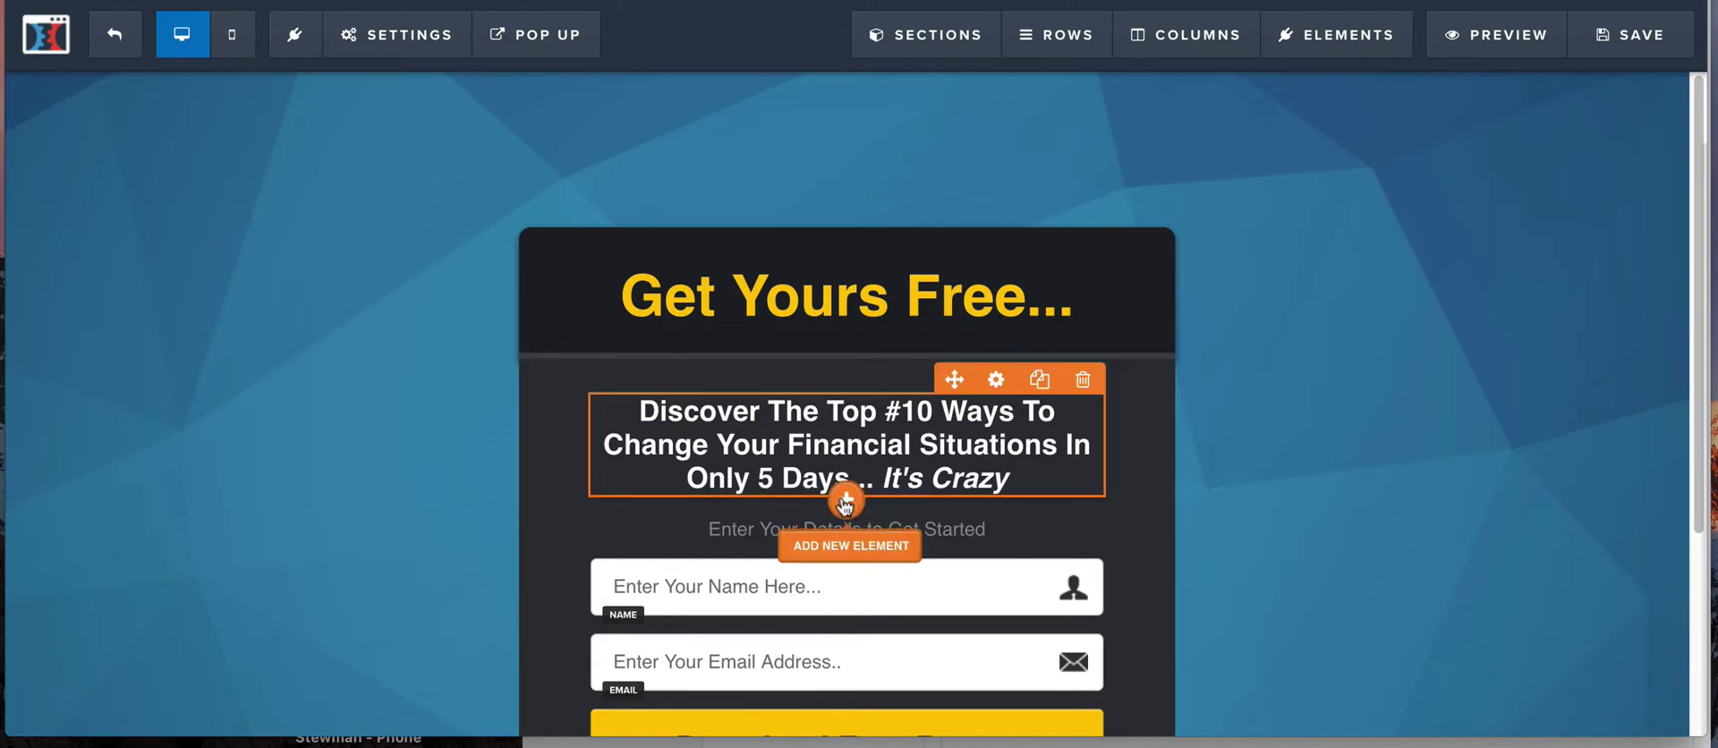
Step: Insert a Countdown timer element below the 'Discover The Top #10 Ways' subheadline
left_click(845, 501)
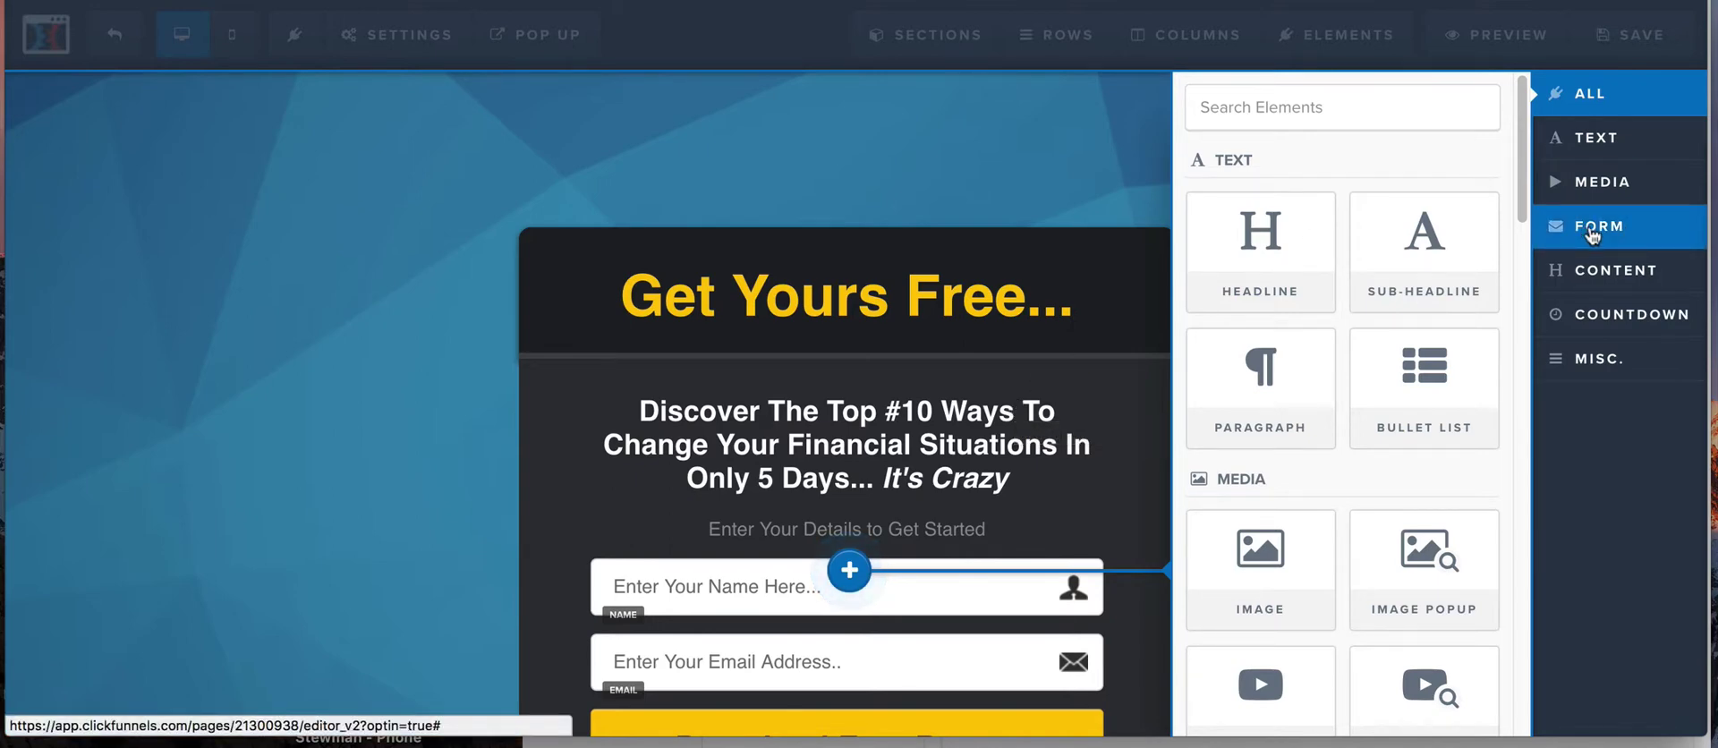
left_click(1650, 311)
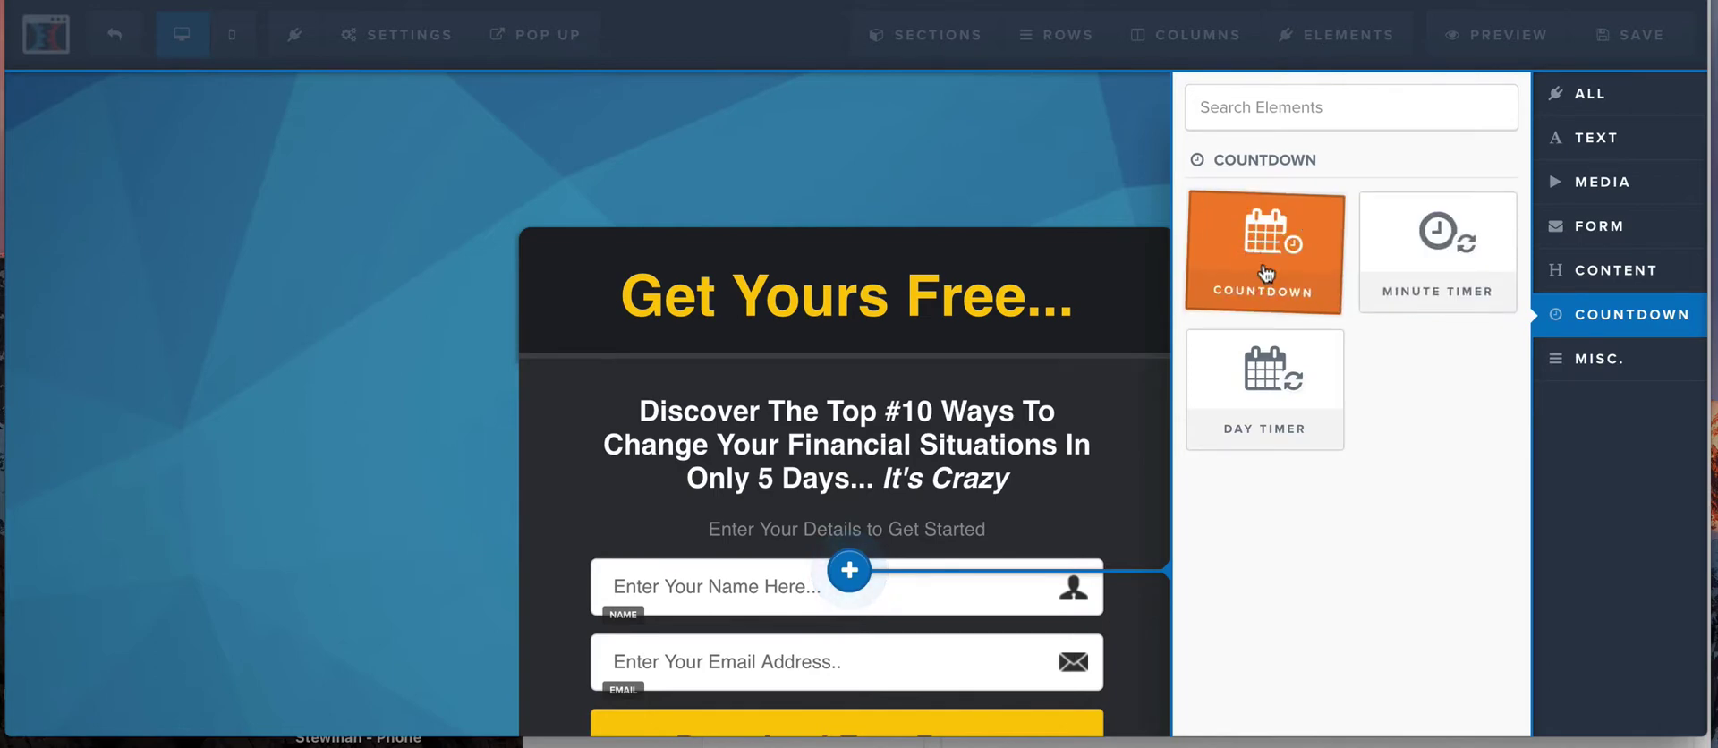
left_click(1257, 242)
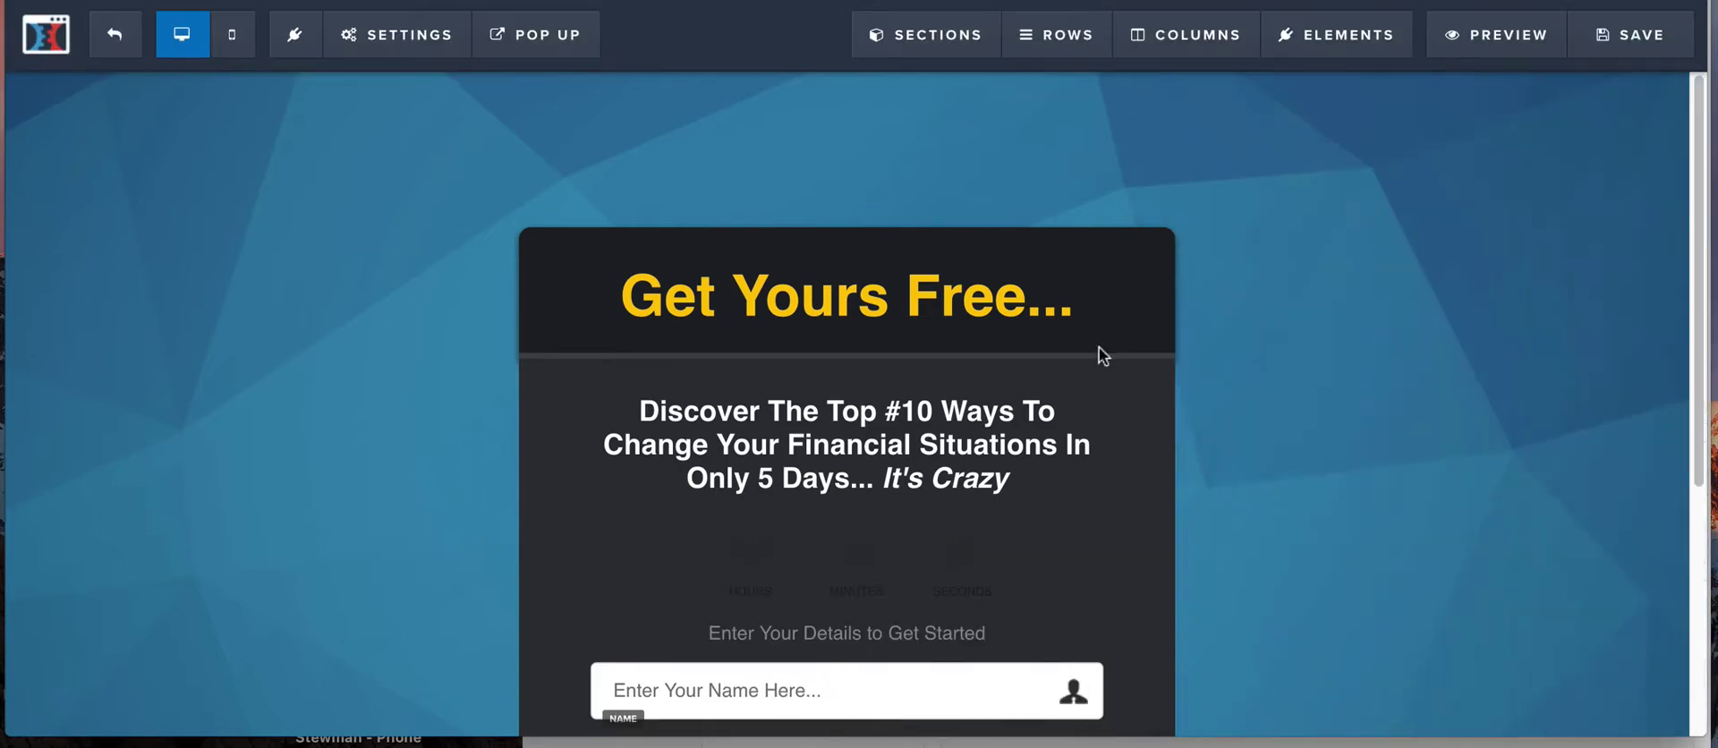
Step: Apply the yellow circle theme to the countdown timer
left_click(951, 570)
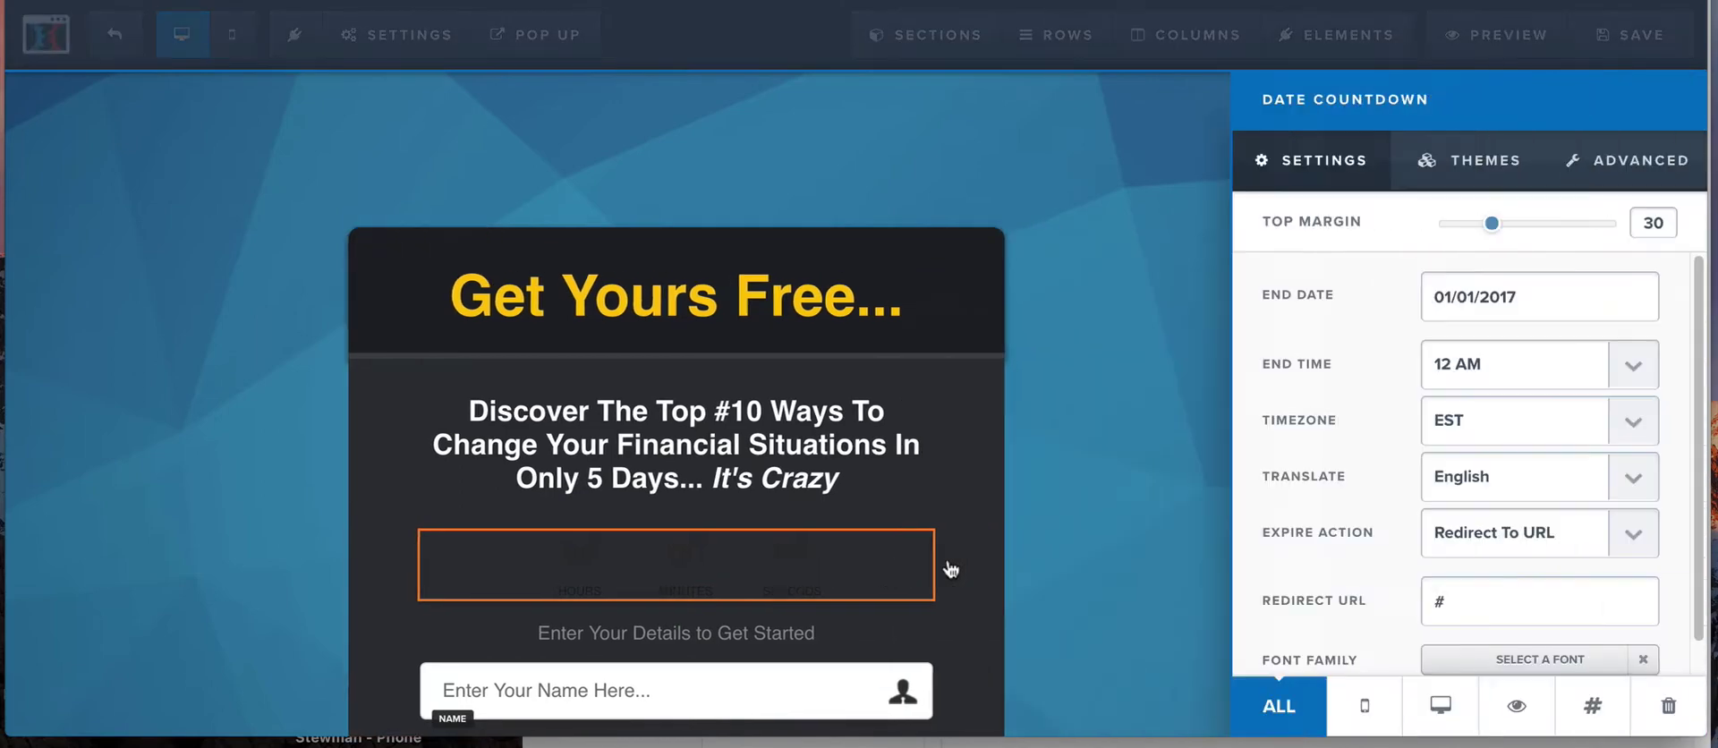
left_click(1492, 164)
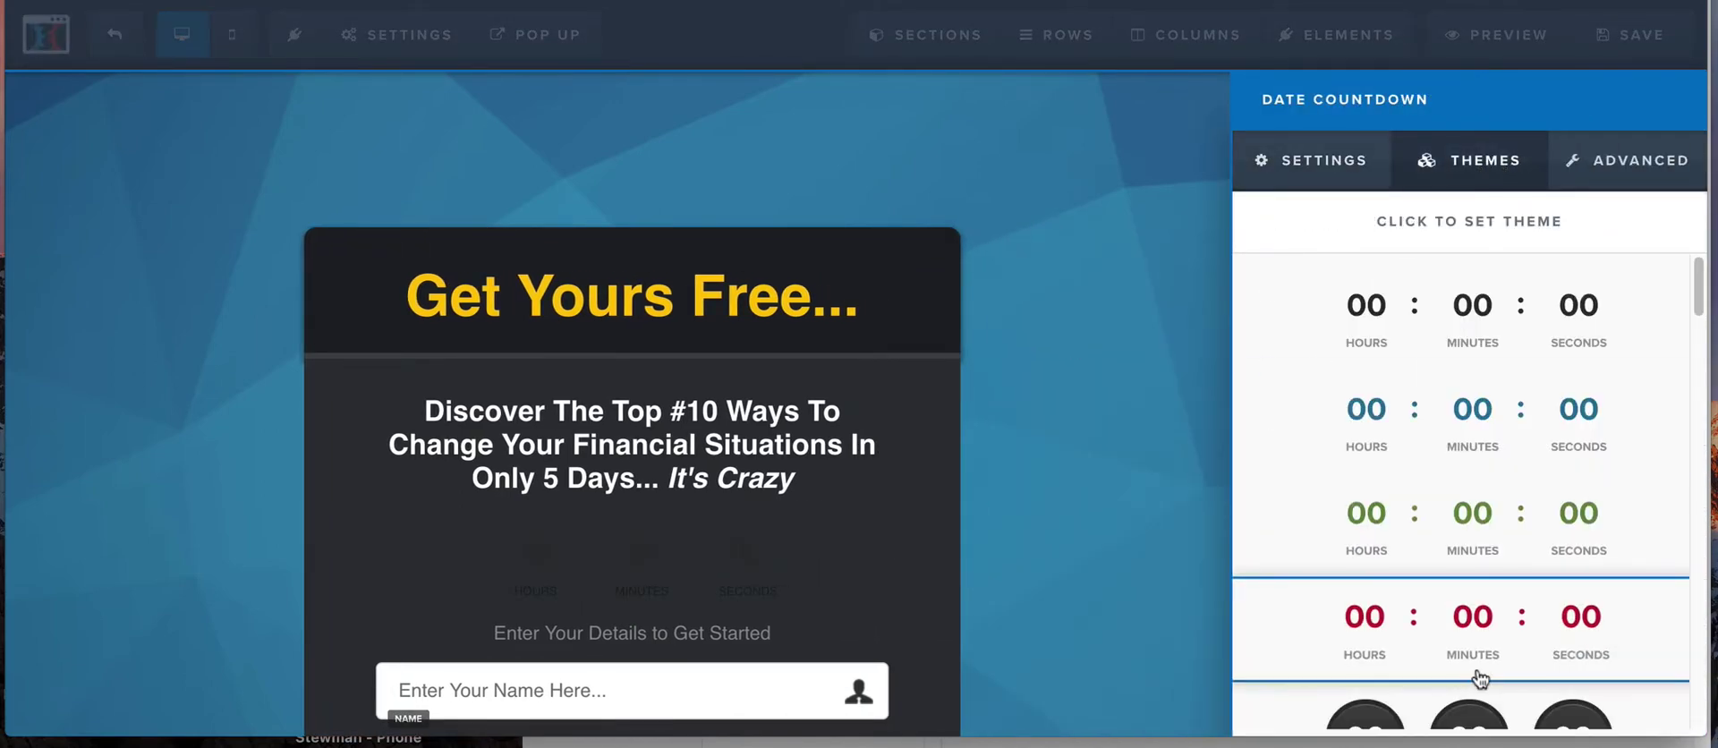
scroll(1481, 671, "down", 8)
scroll(1468, 537, "down", 5)
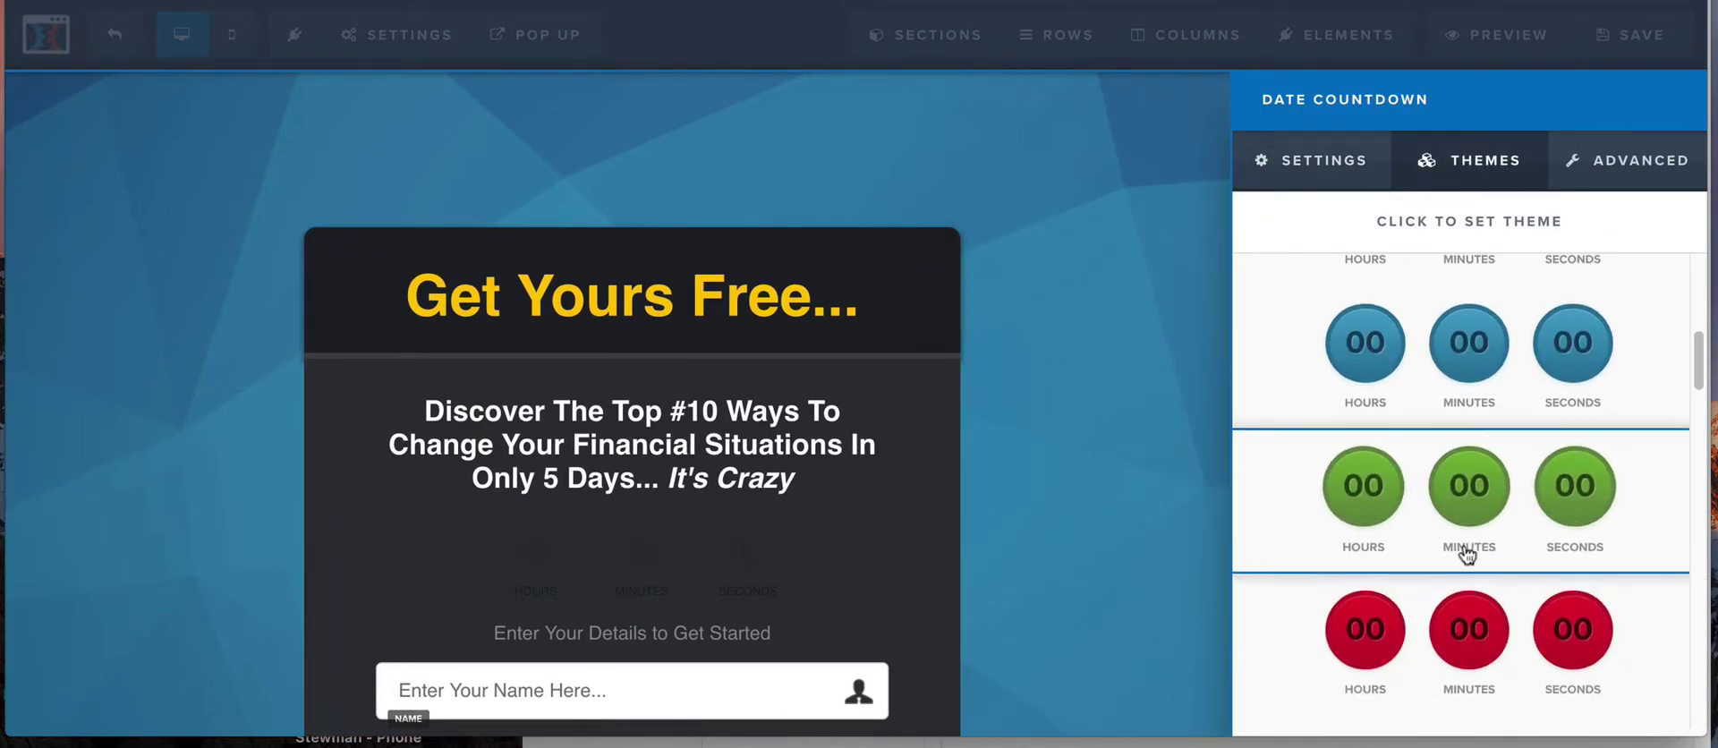
left_click(1471, 417)
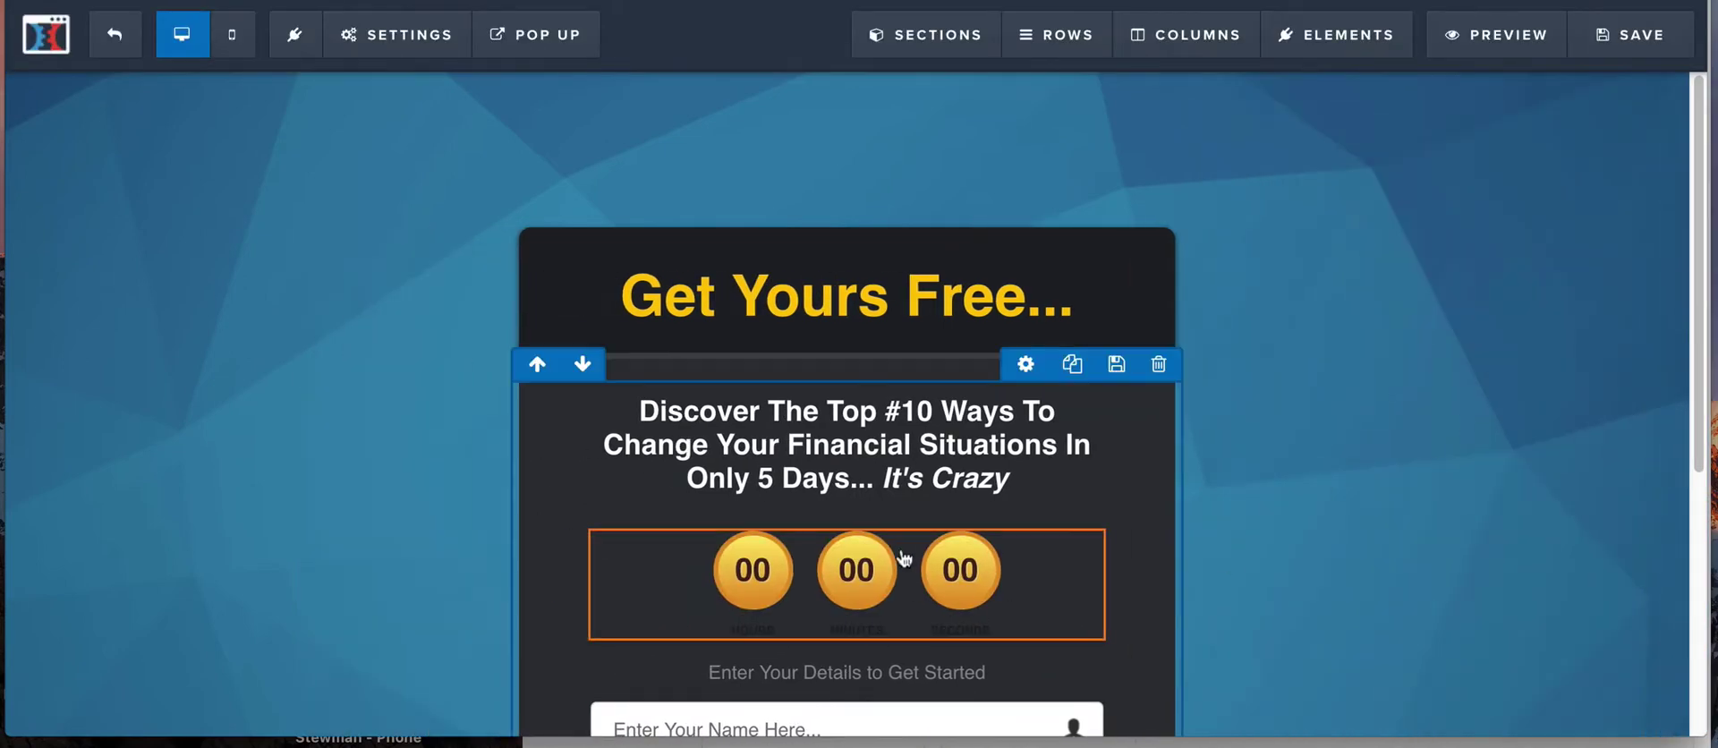
Step: Set the countdown's label color to White - subtle
left_click(973, 572)
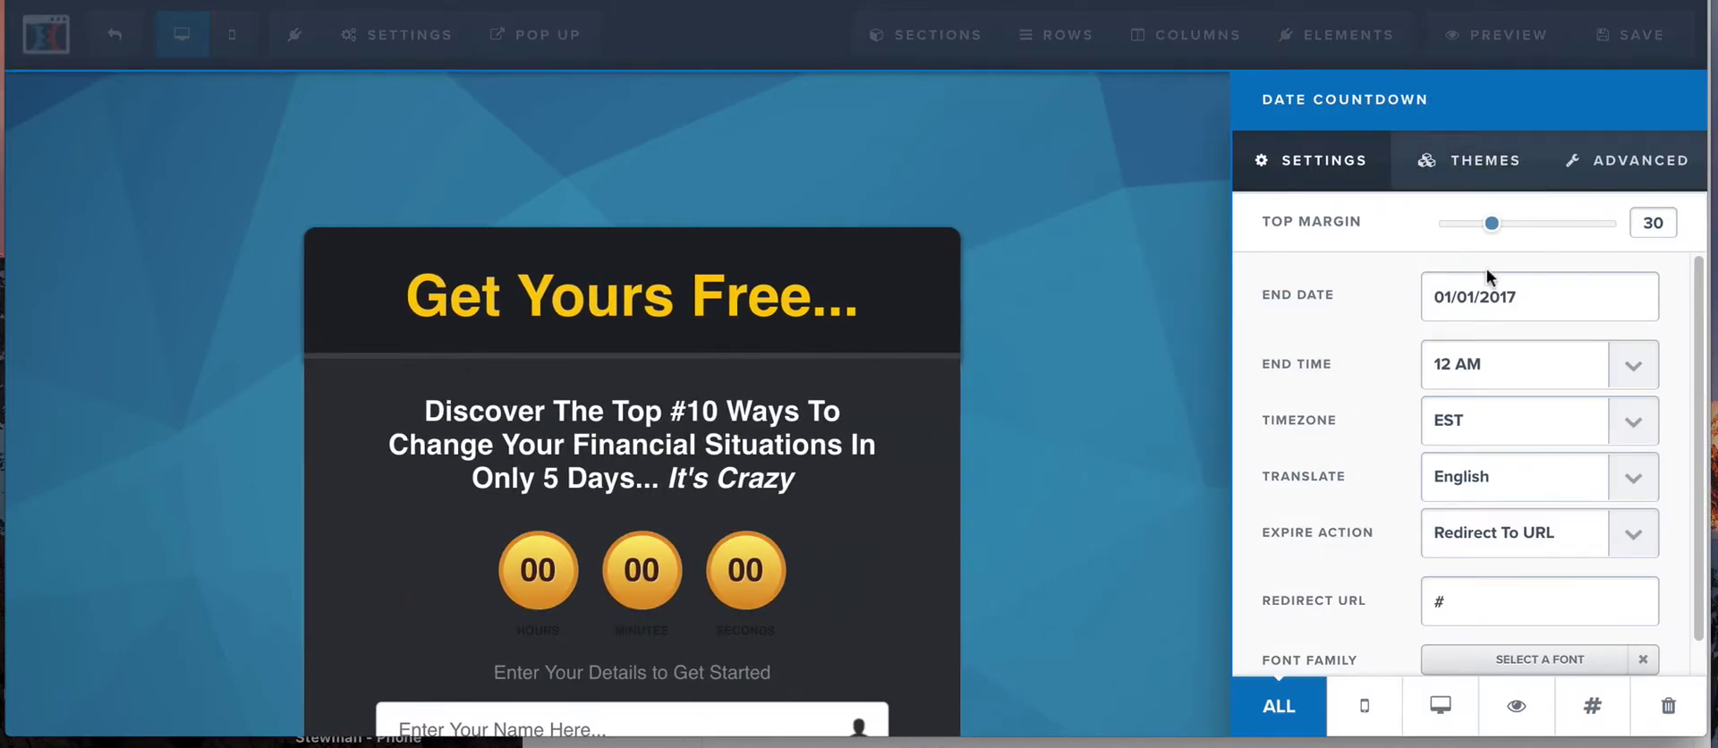
left_click(1633, 159)
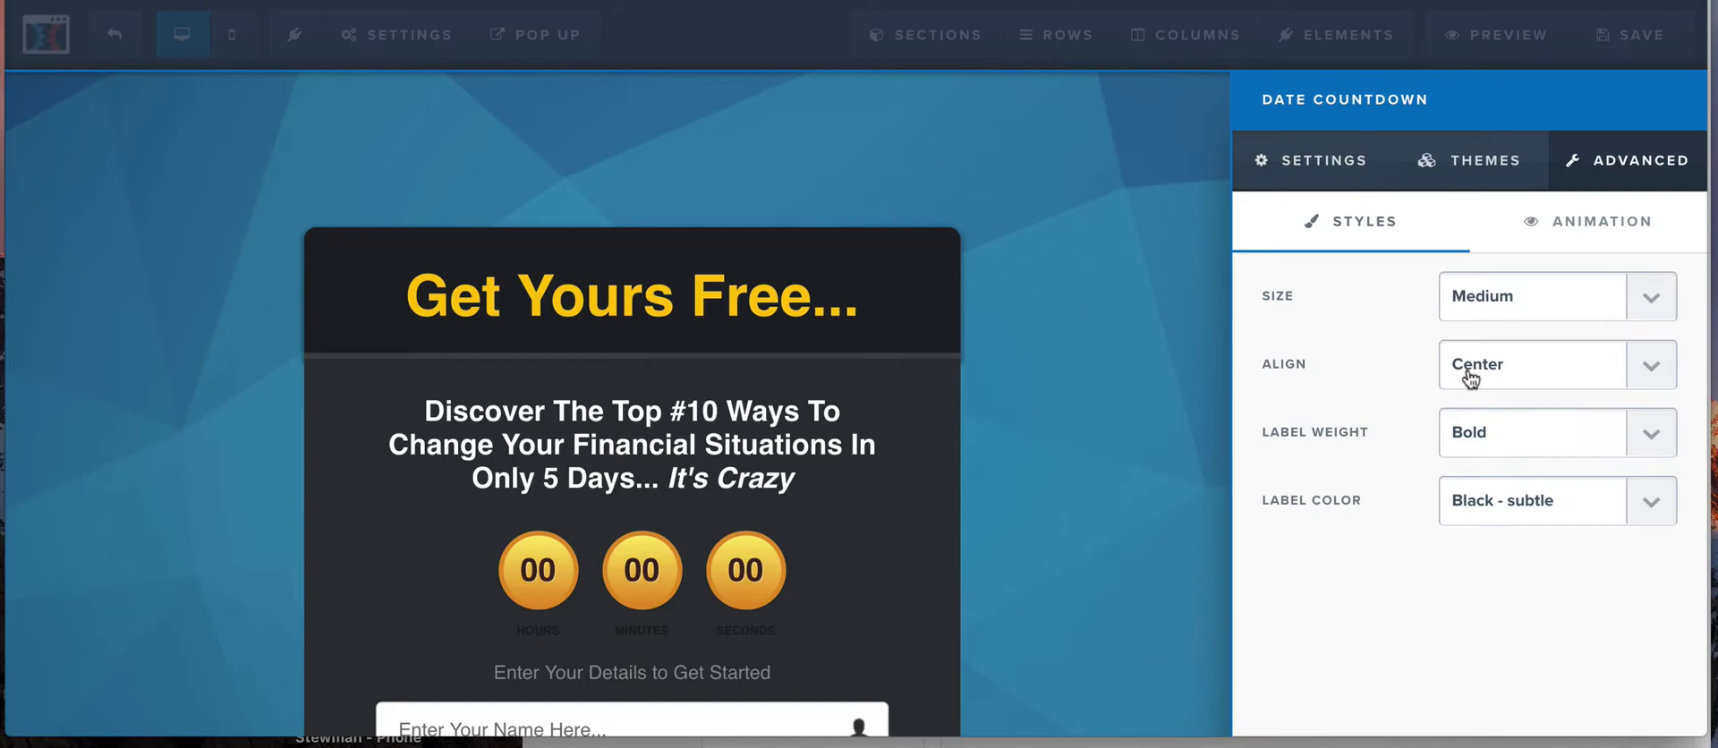
left_click(1514, 496)
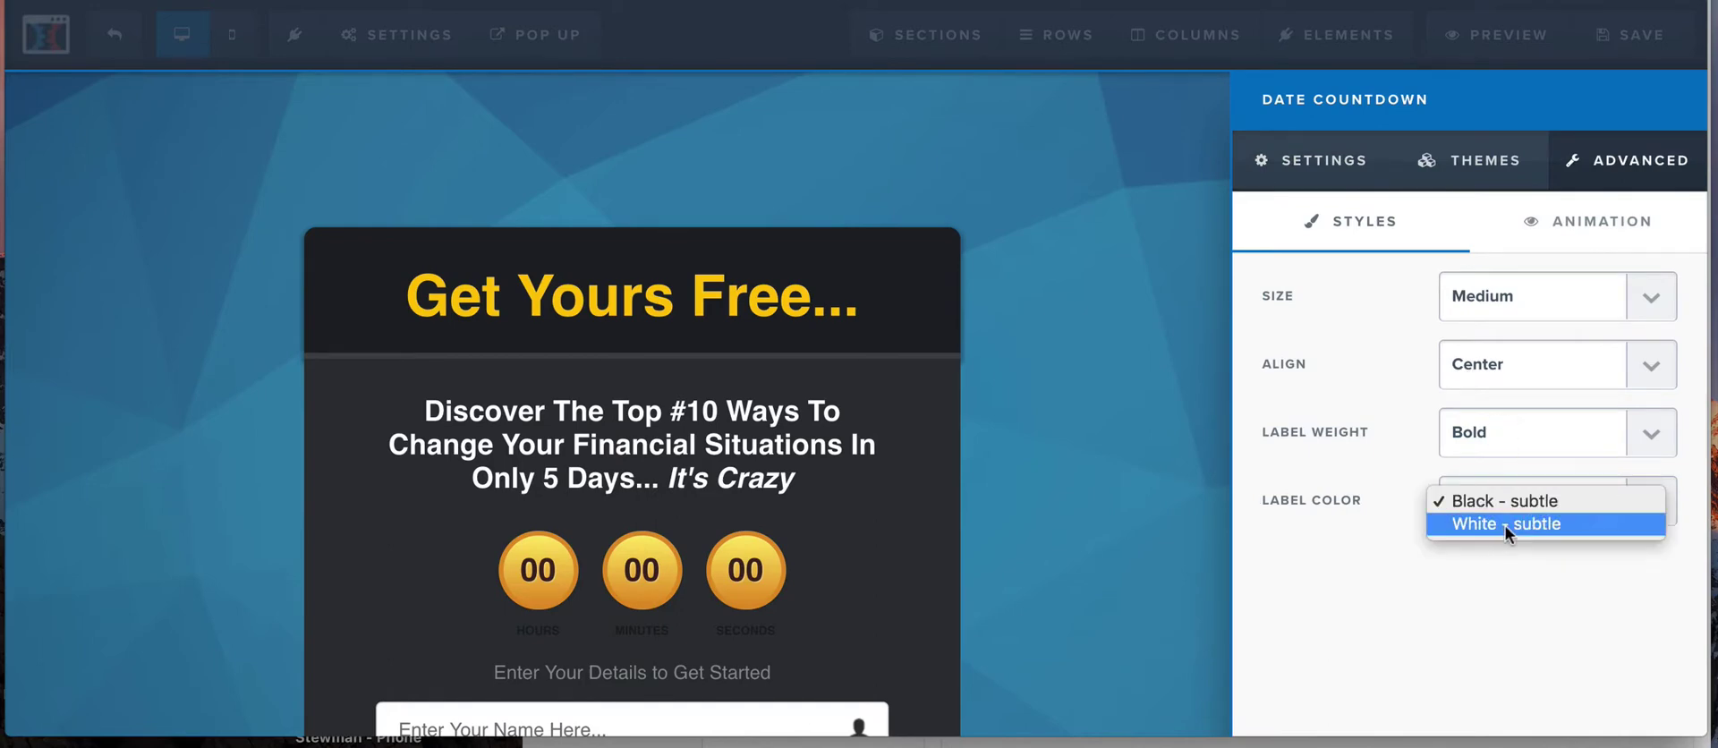
left_click(1505, 524)
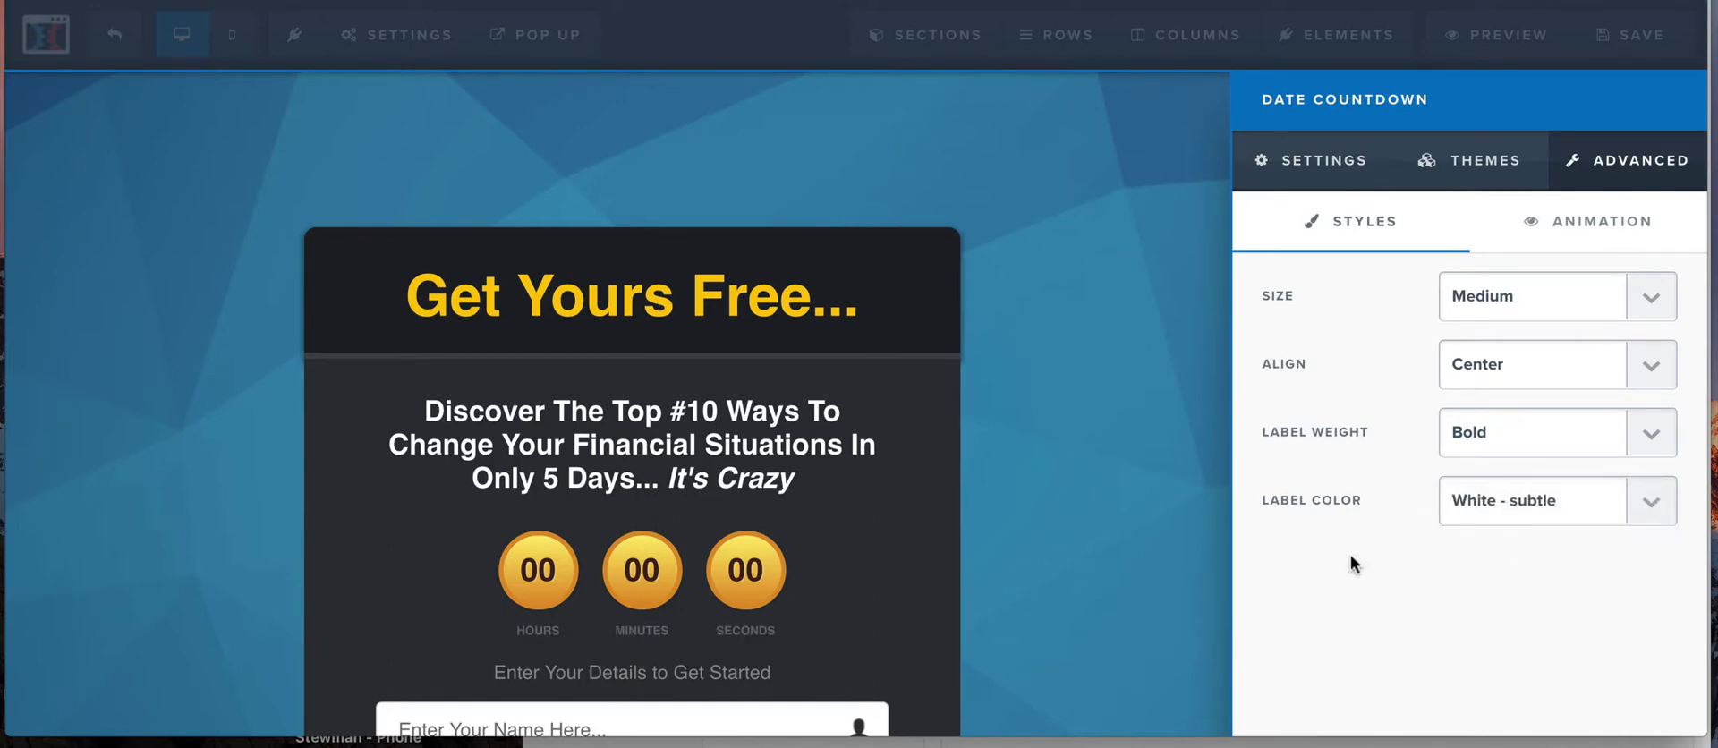
left_click(882, 538)
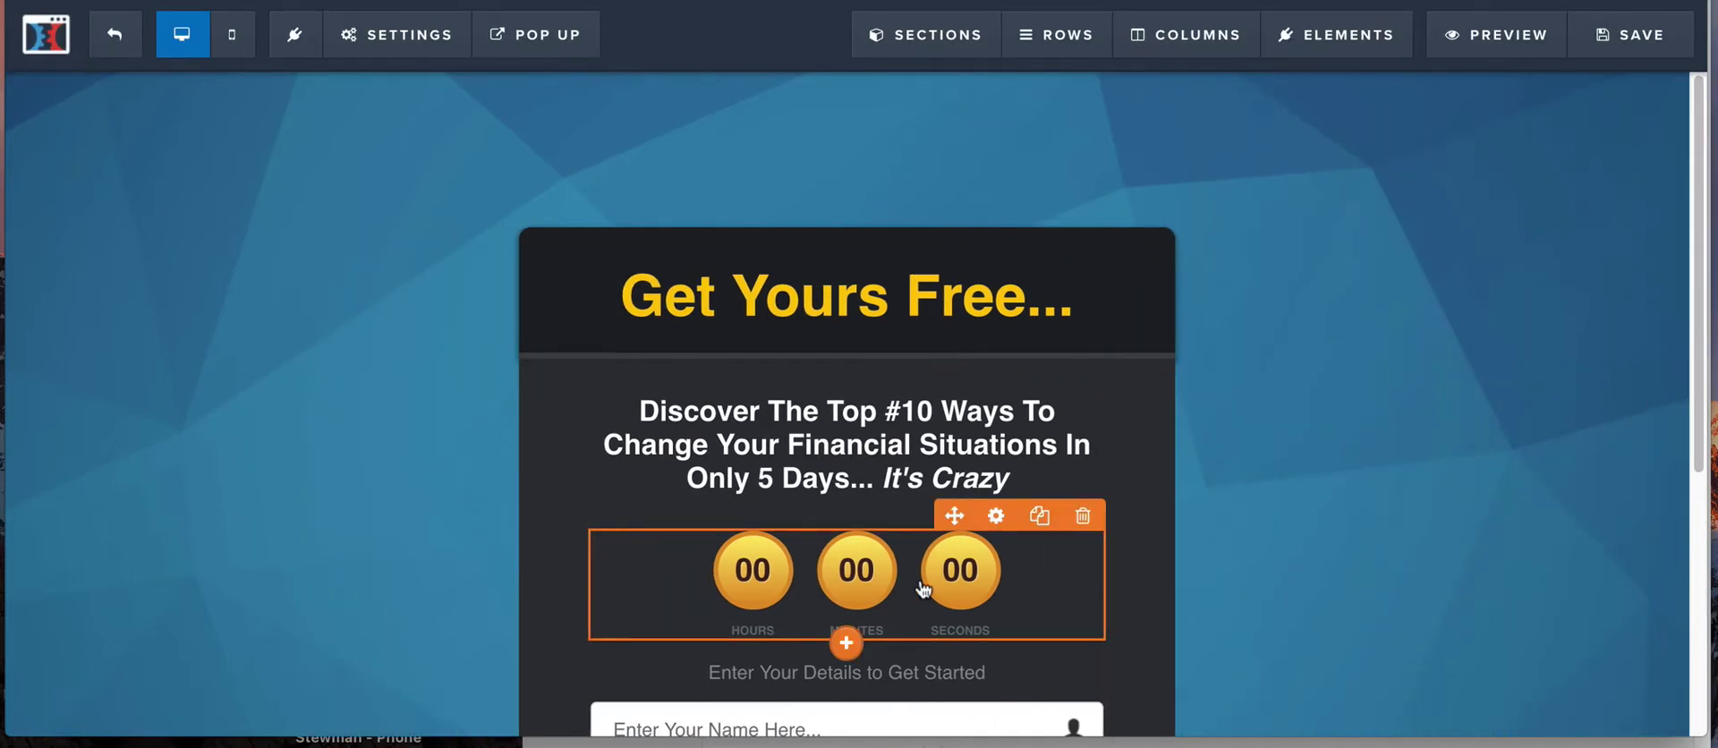
Step: Set the countdown's end date to 06/23/2018 by advancing the calendar to June 2018
left_click(922, 589)
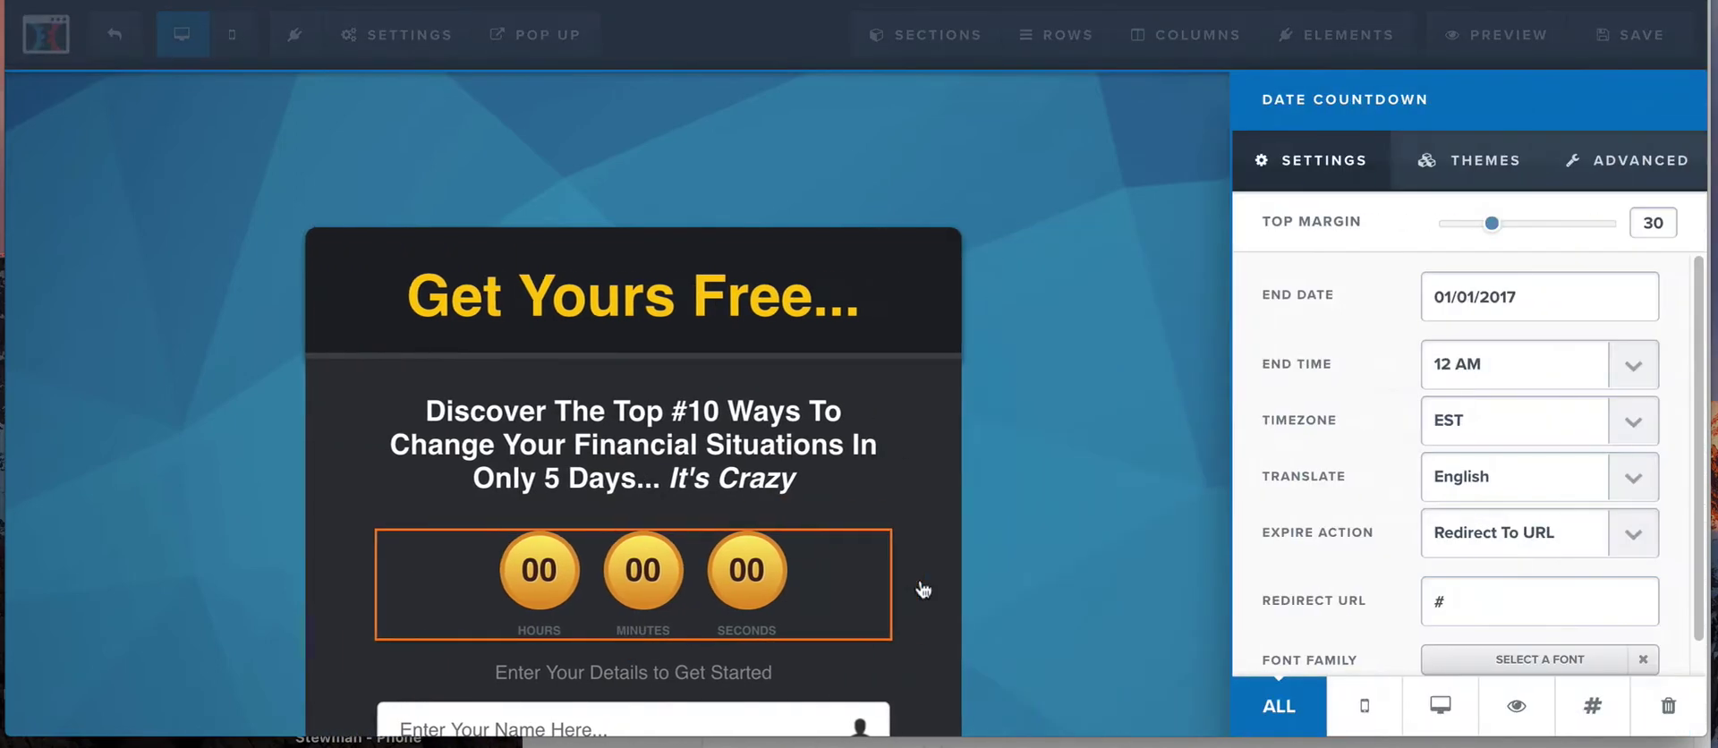
left_click(1502, 309)
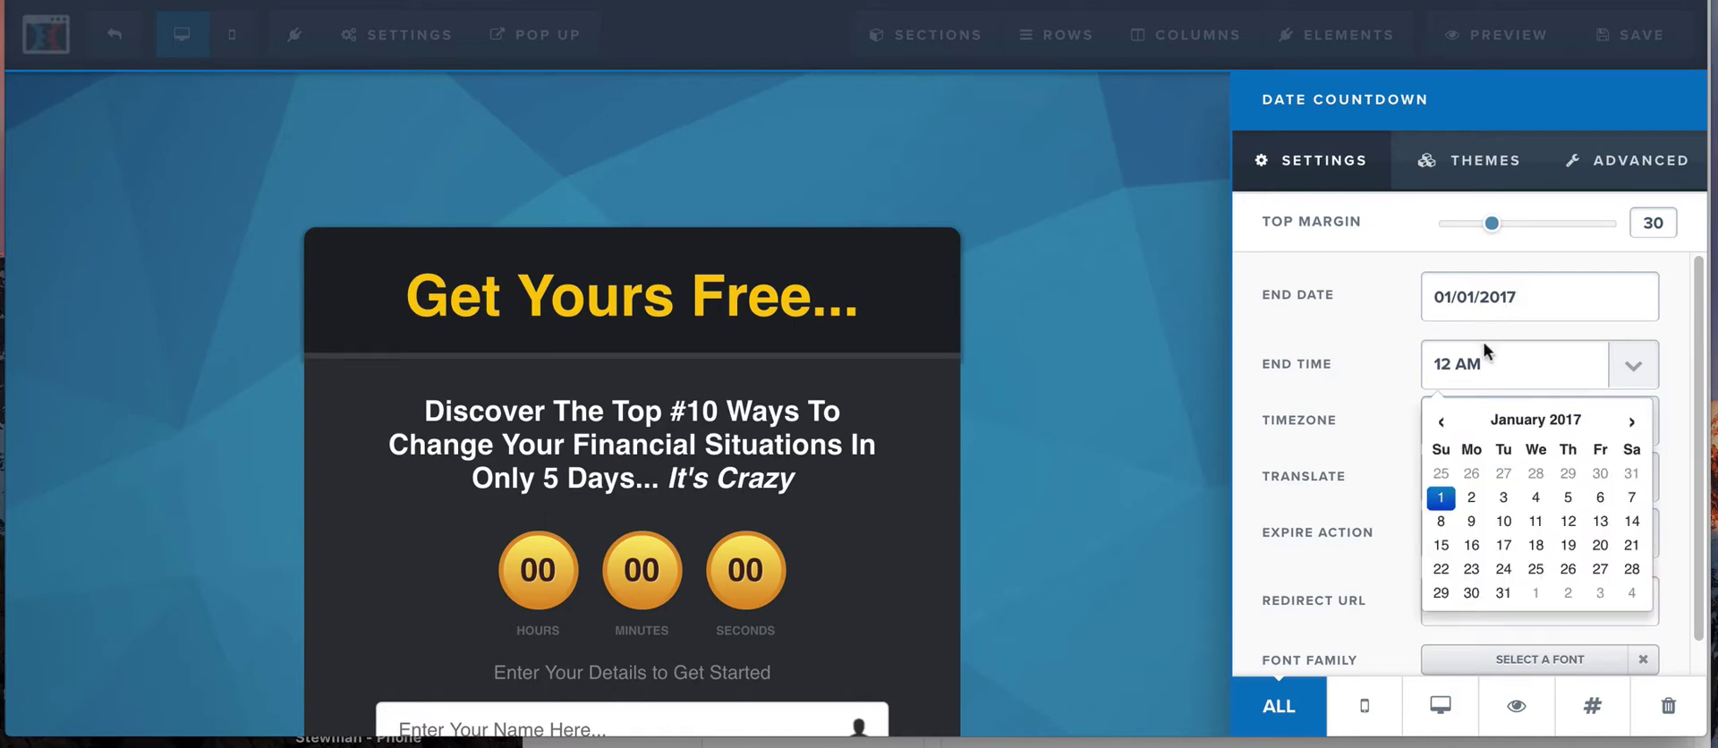
left_click(1629, 420)
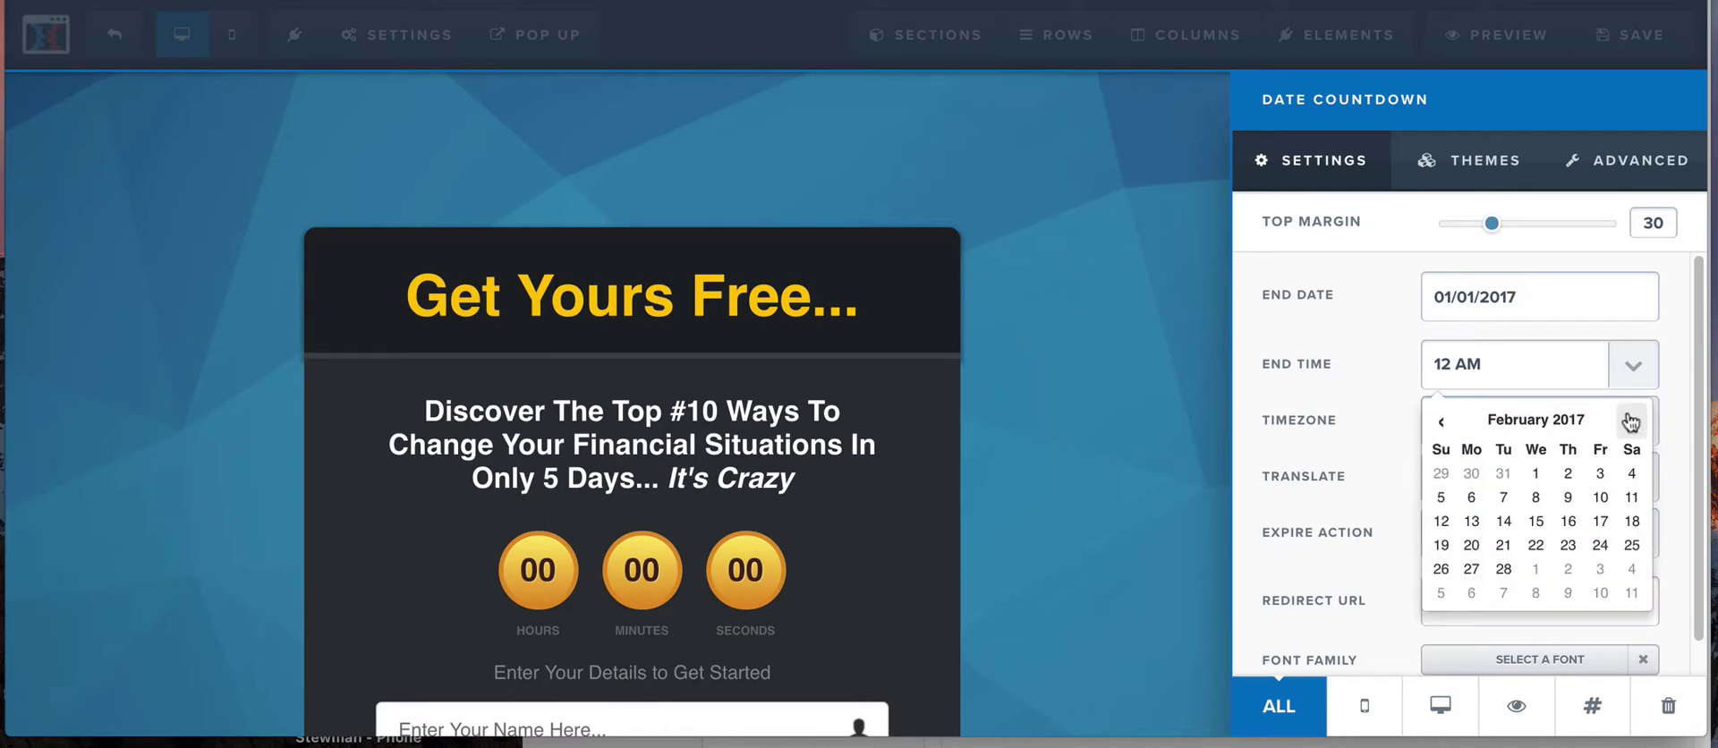
left_click(1630, 420)
left_click(1630, 420)
left_click(1630, 420)
left_click(1630, 420)
left_click(1630, 421)
left_click(1630, 421)
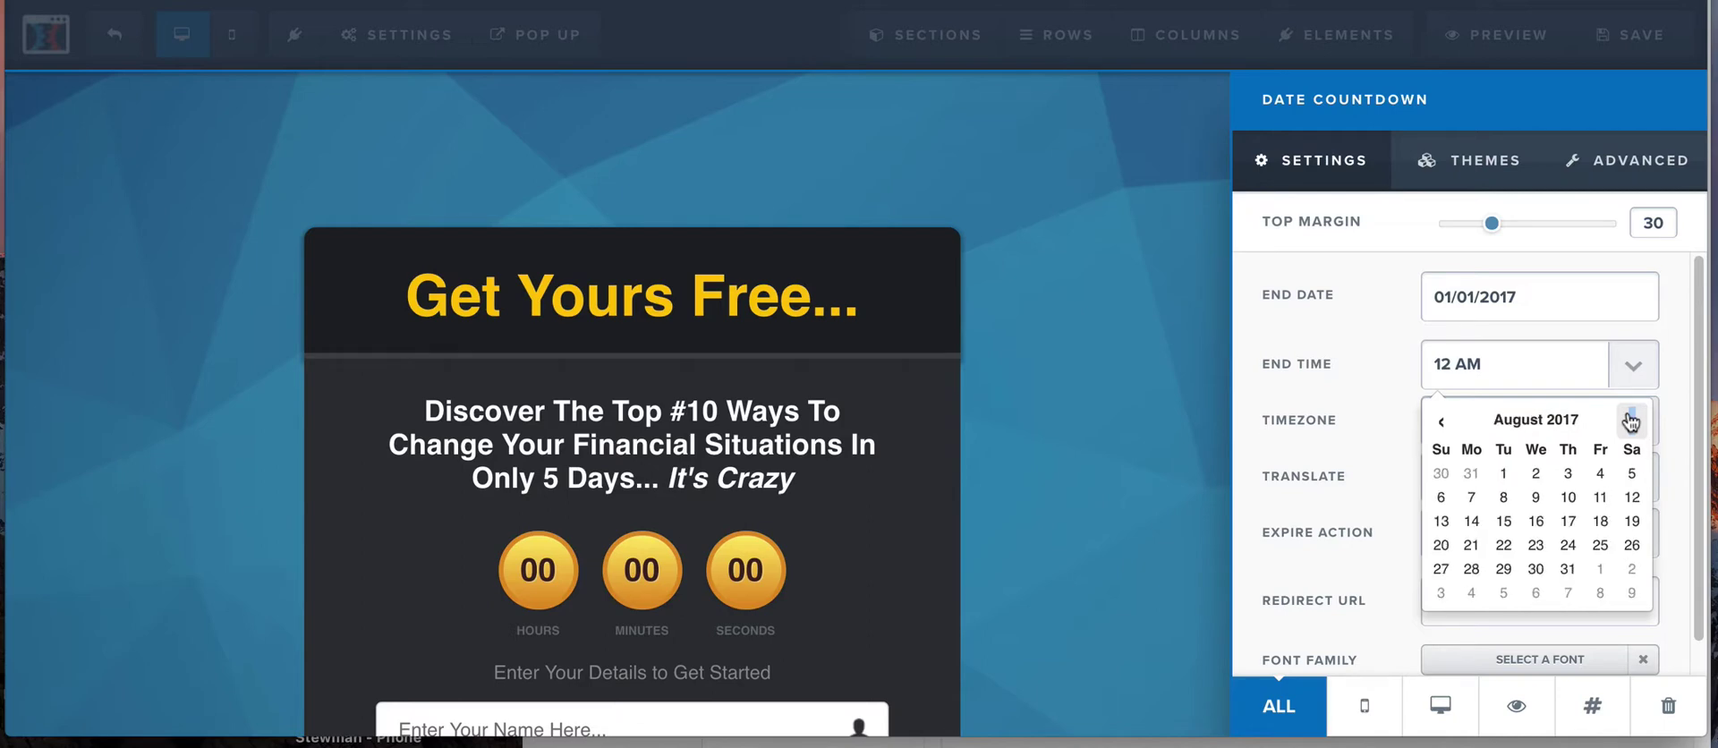
left_click(1630, 420)
left_click(1630, 421)
left_click(1630, 420)
left_click(1630, 420)
left_click(1630, 420)
left_click(1630, 420)
left_click(1630, 421)
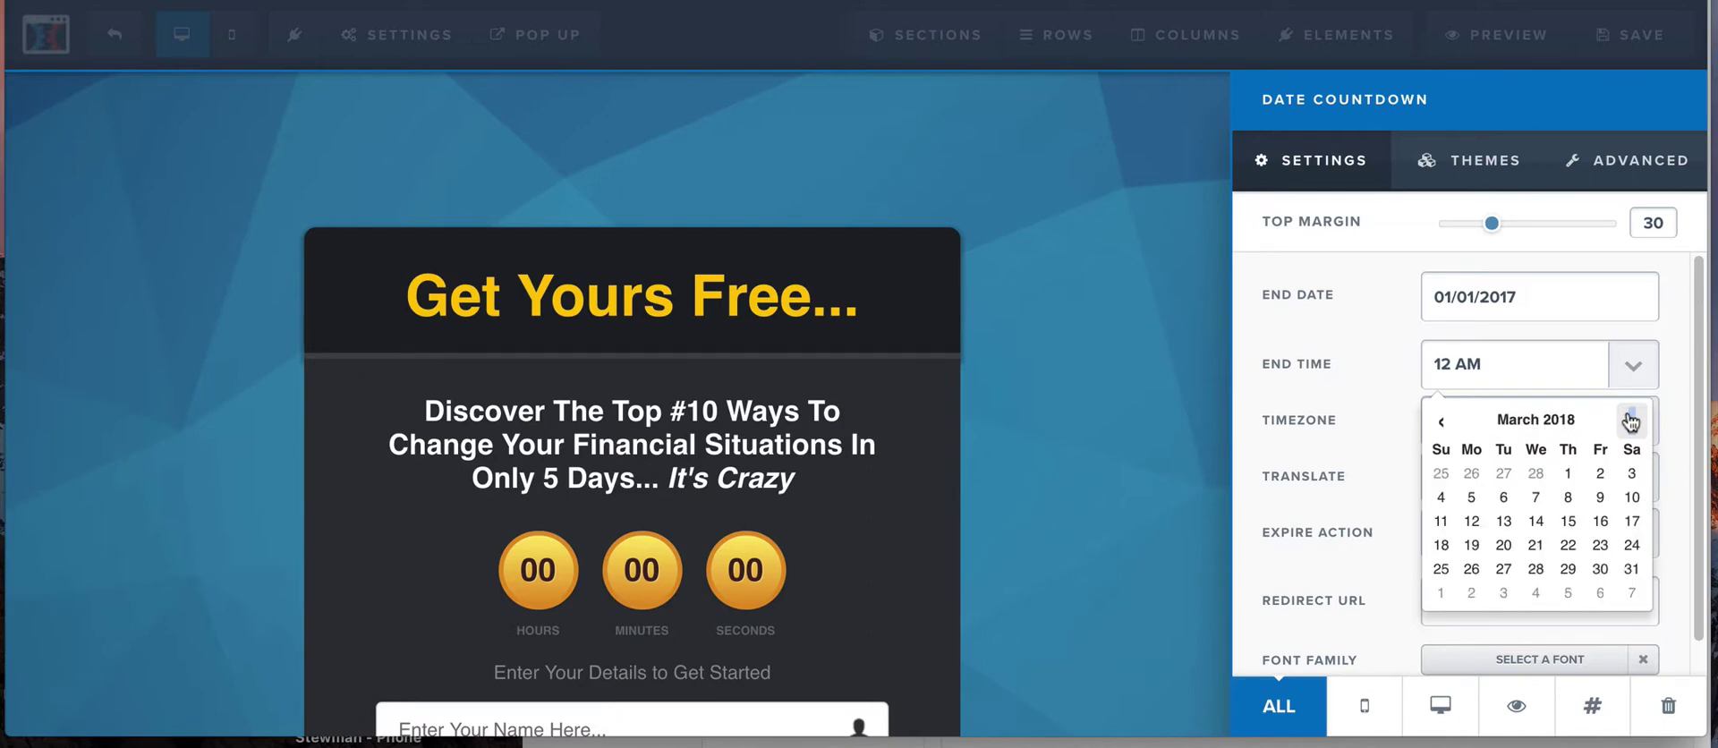
left_click(1630, 421)
left_click(1629, 421)
left_click(1630, 421)
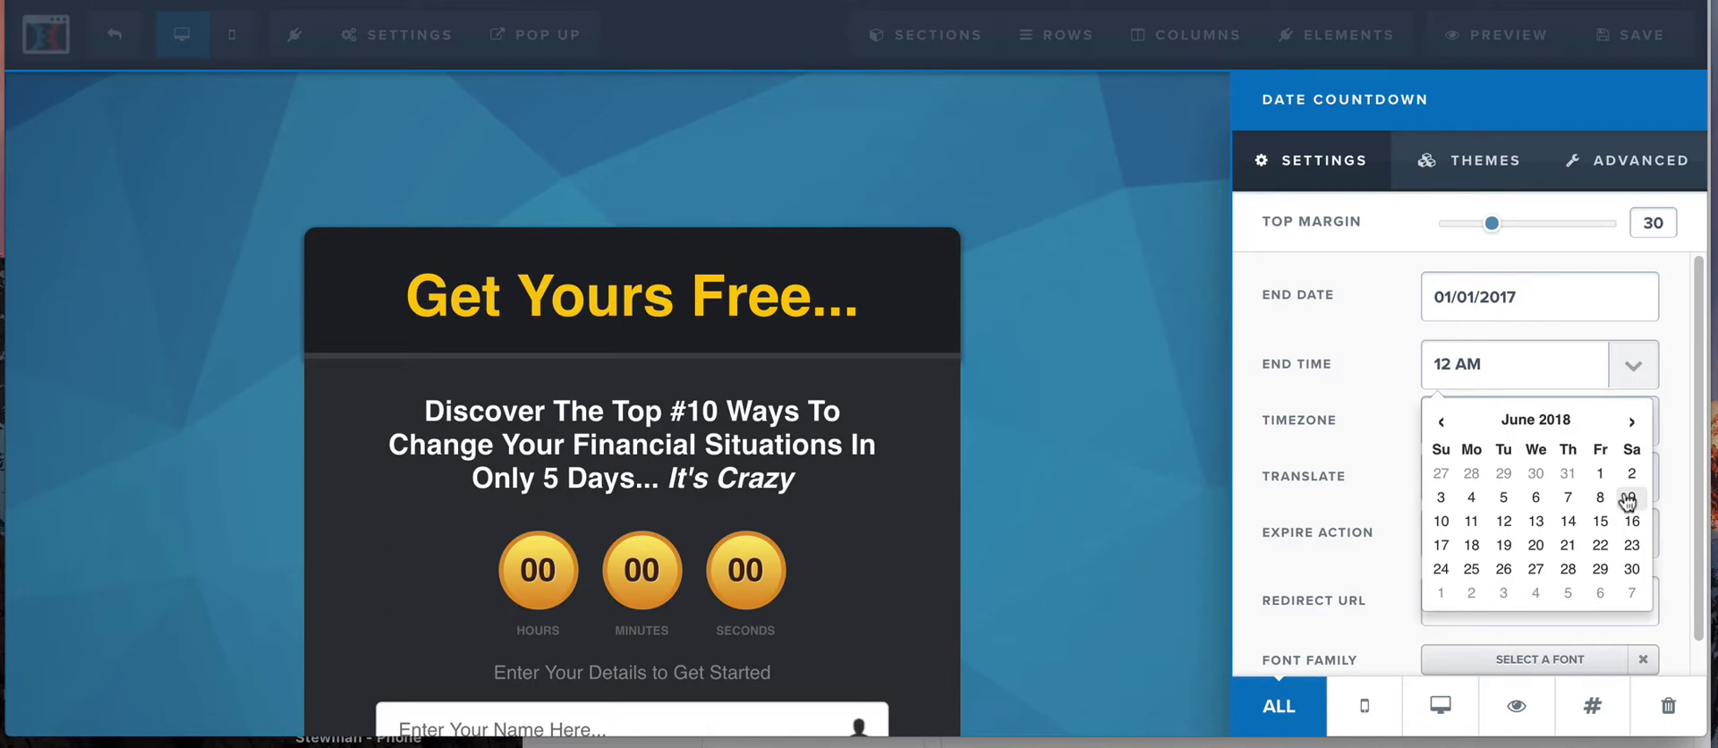
left_click(1632, 545)
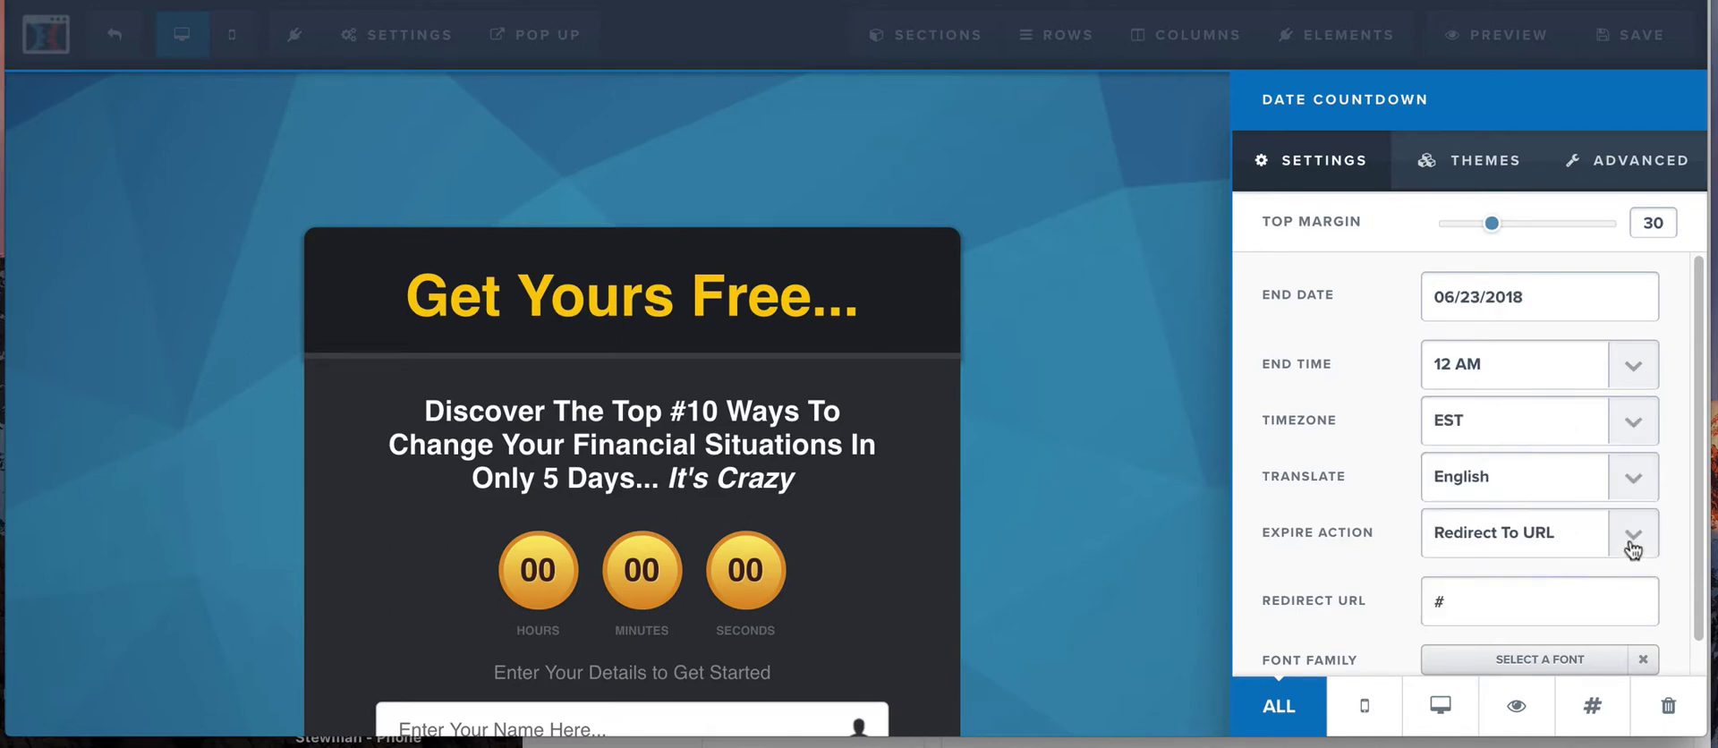
left_click(1485, 362)
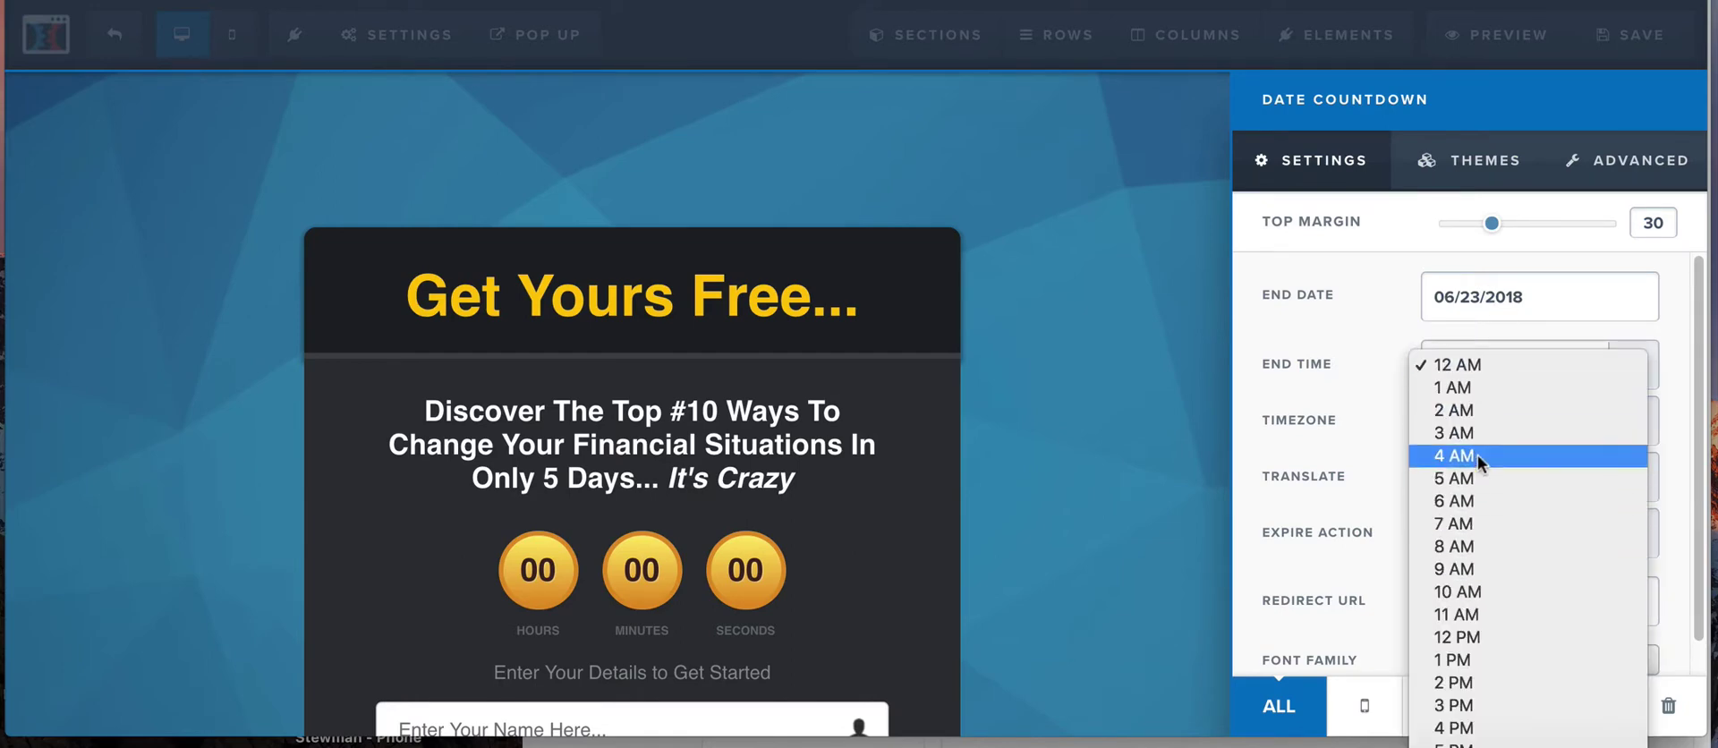
scroll(1465, 599, "down", 3)
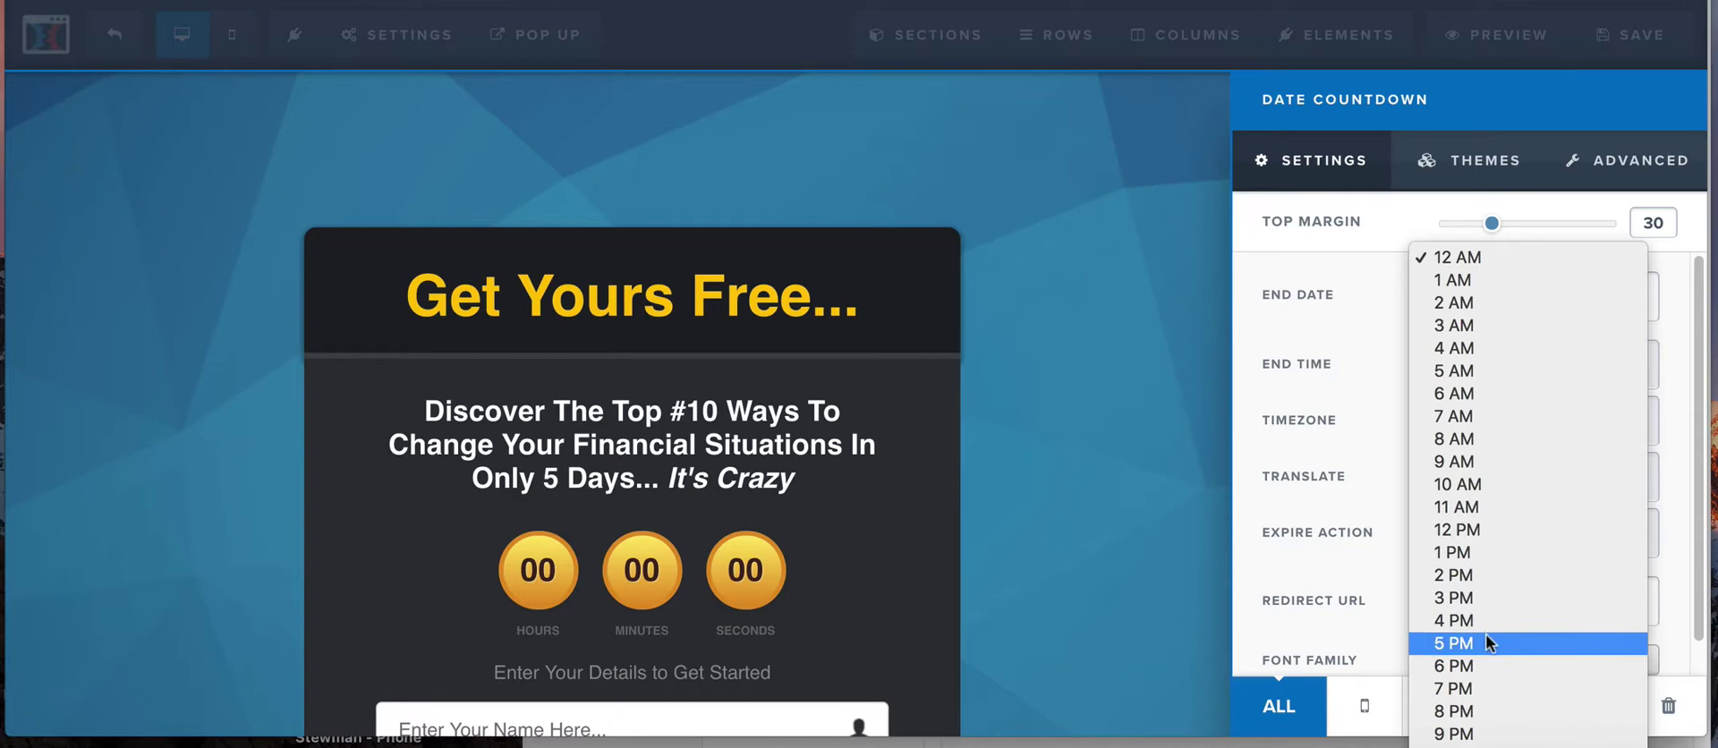
Step: Set the countdown end time to 2 PM, keeping English as its language
left_click(1483, 574)
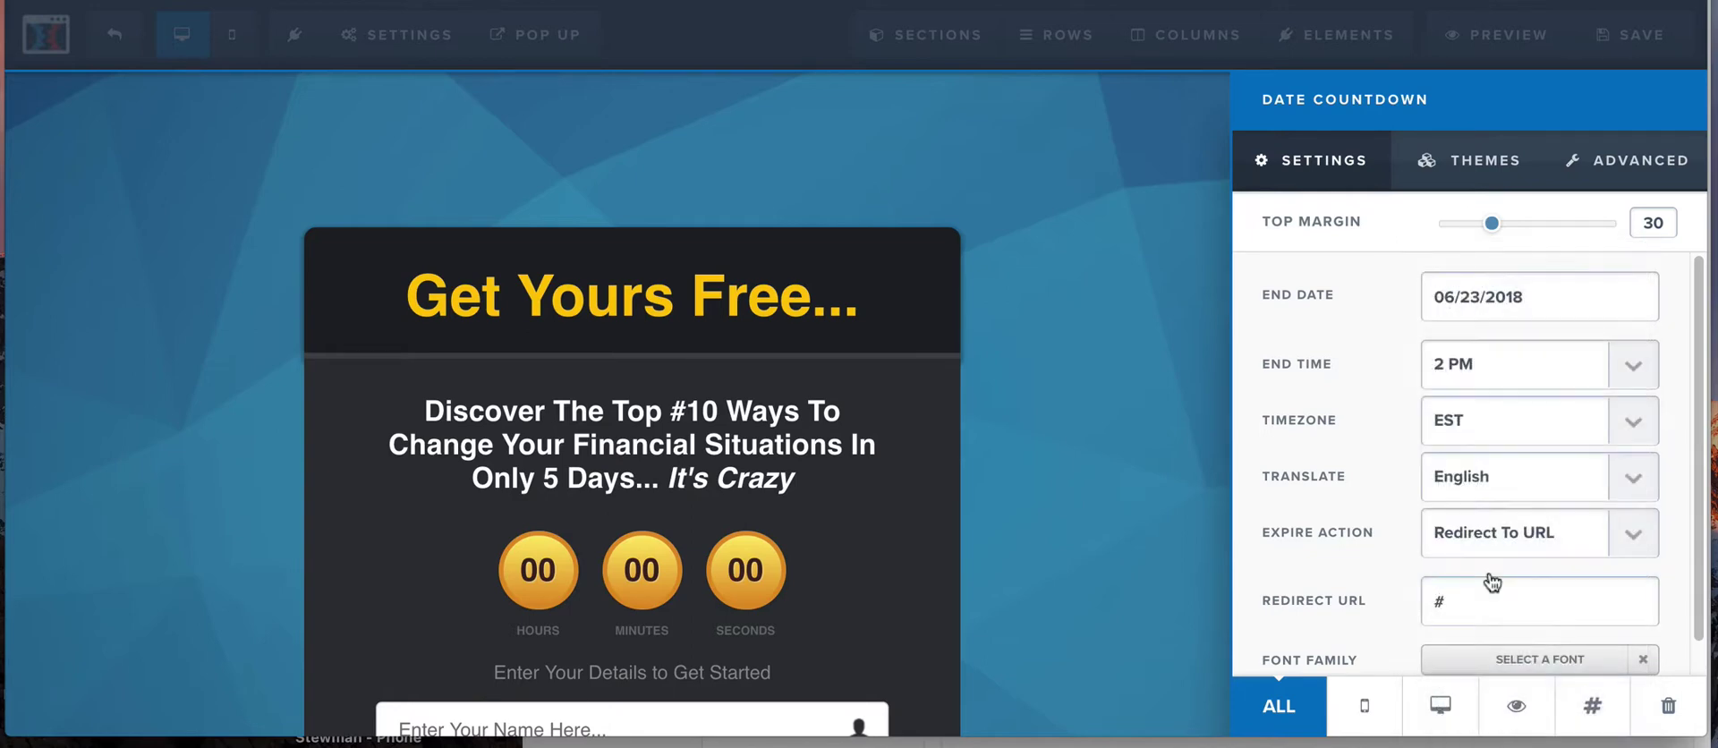
left_click(1480, 468)
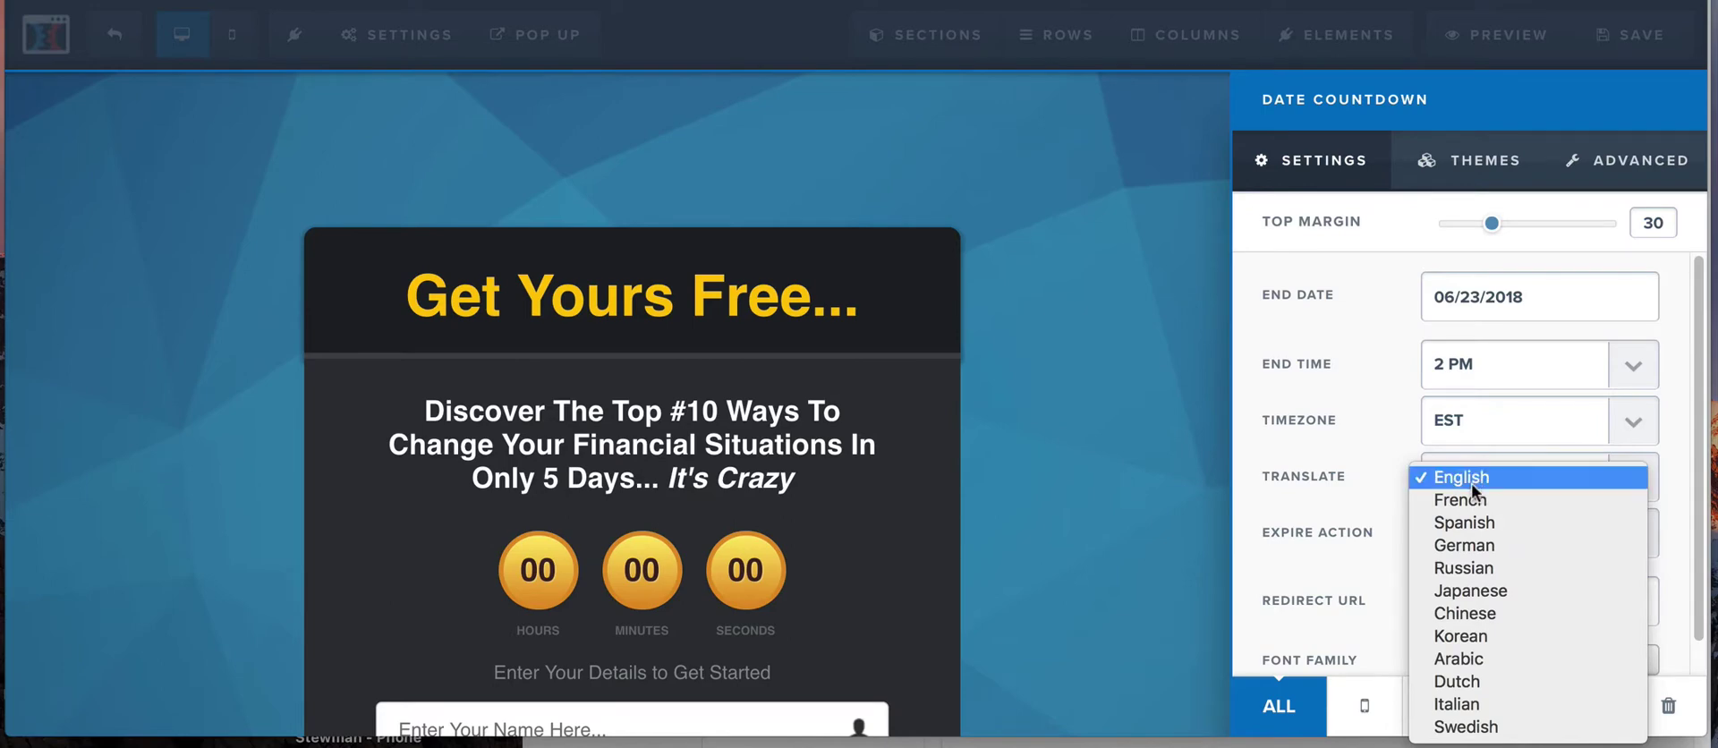
left_click(1483, 477)
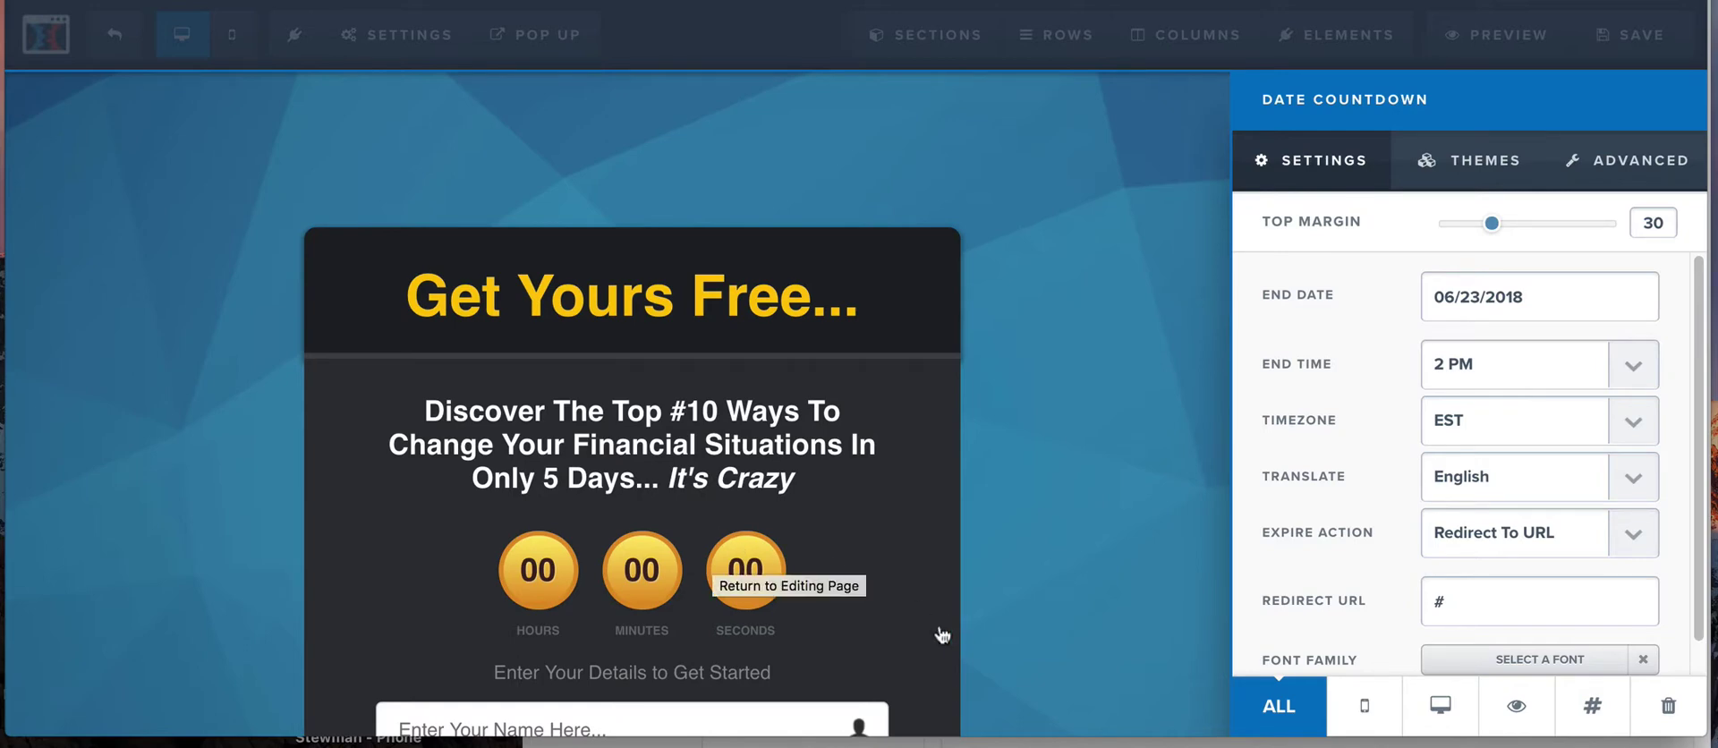
left_click(1512, 534)
left_click(1491, 534)
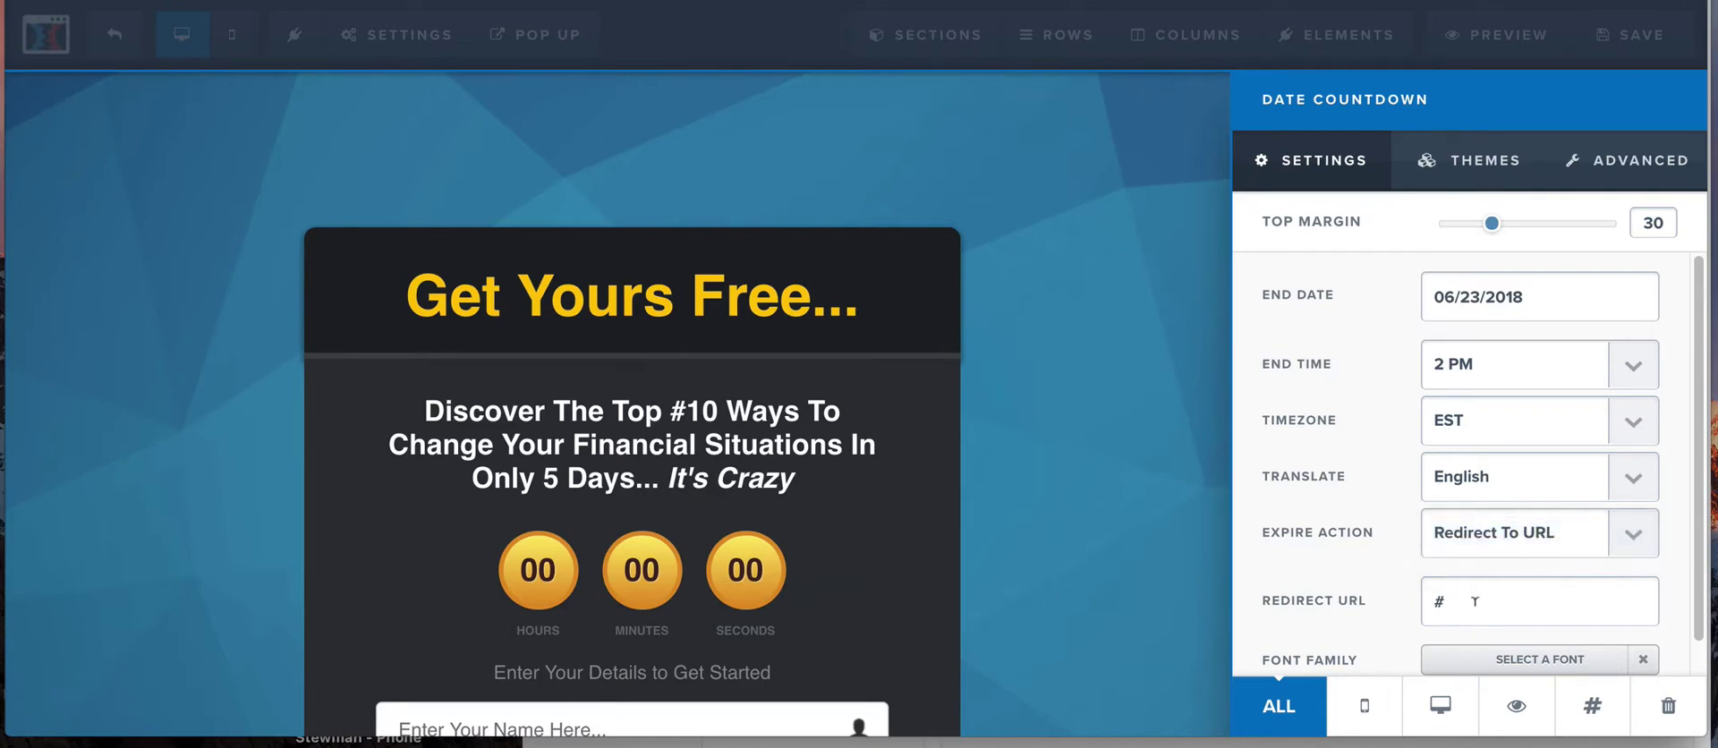
double_click(1474, 601)
type("https://google.com")
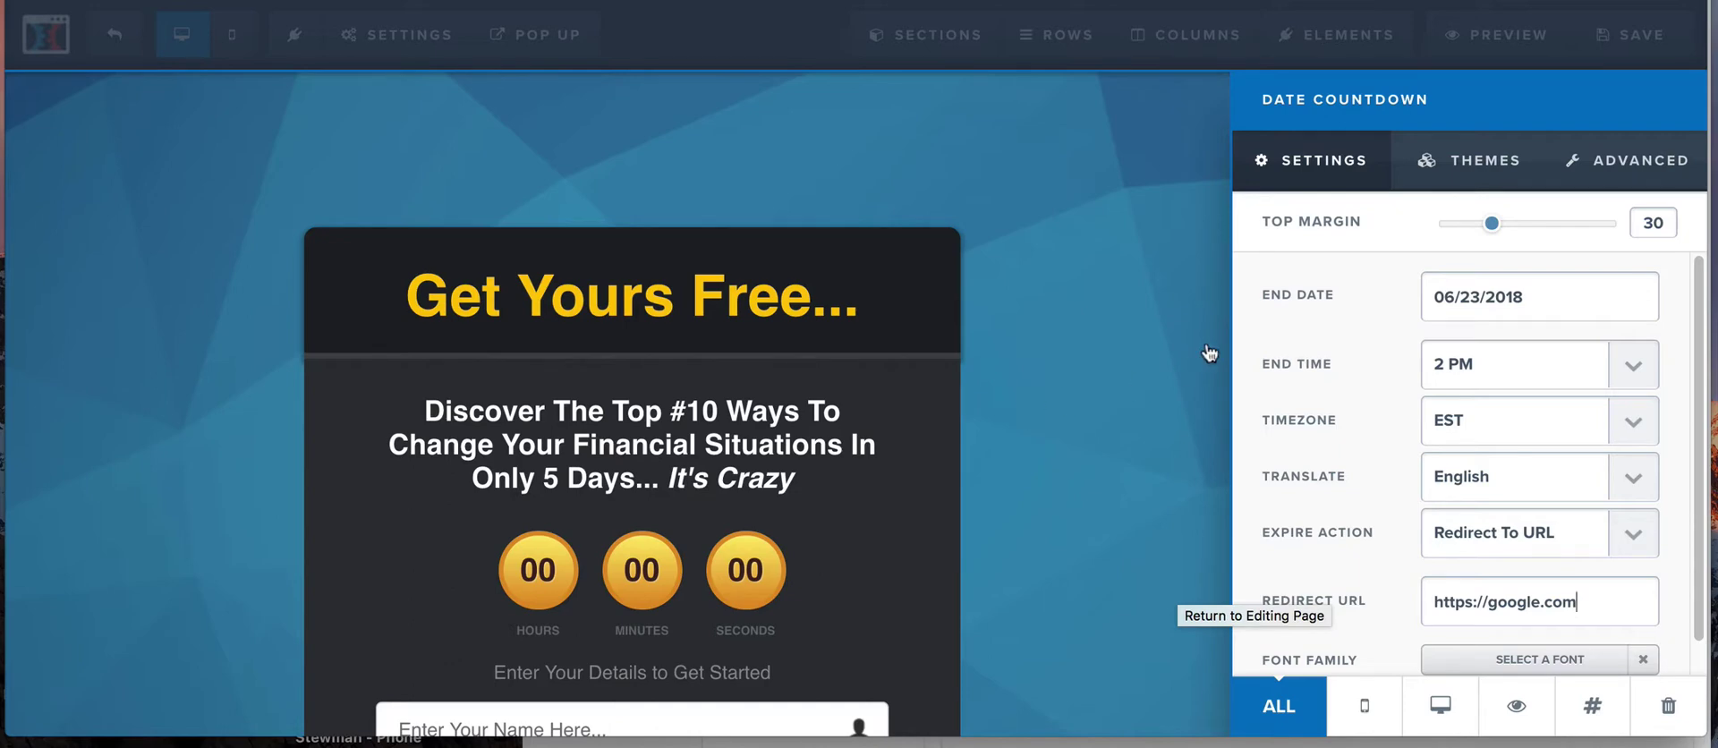
Step: Save the page, dismiss the SEO panel and recheck the countdown's Date Countdown settings
left_click(1021, 485)
left_click(1639, 37)
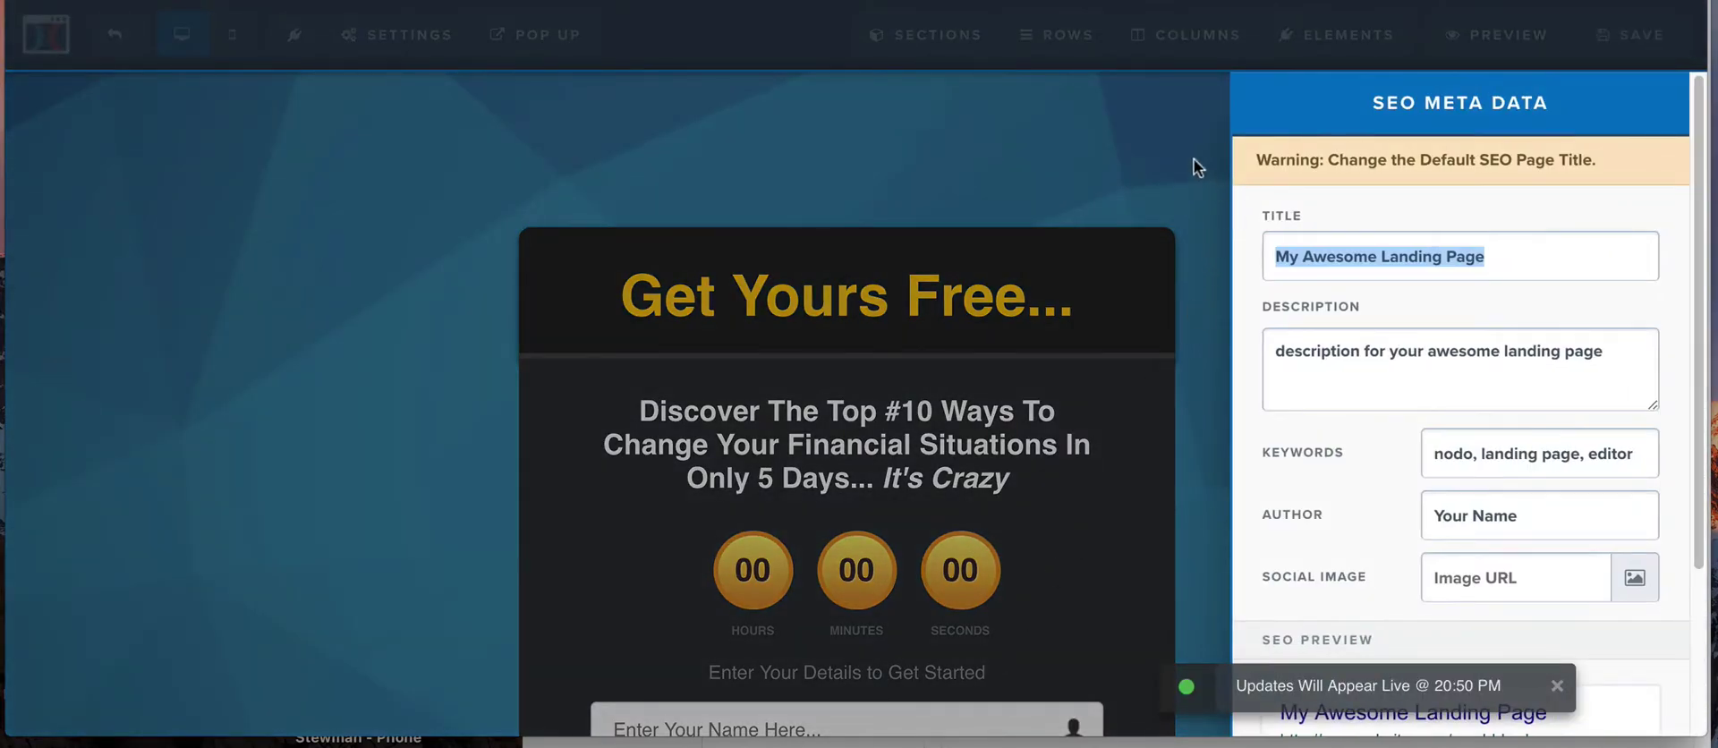
left_click(1169, 200)
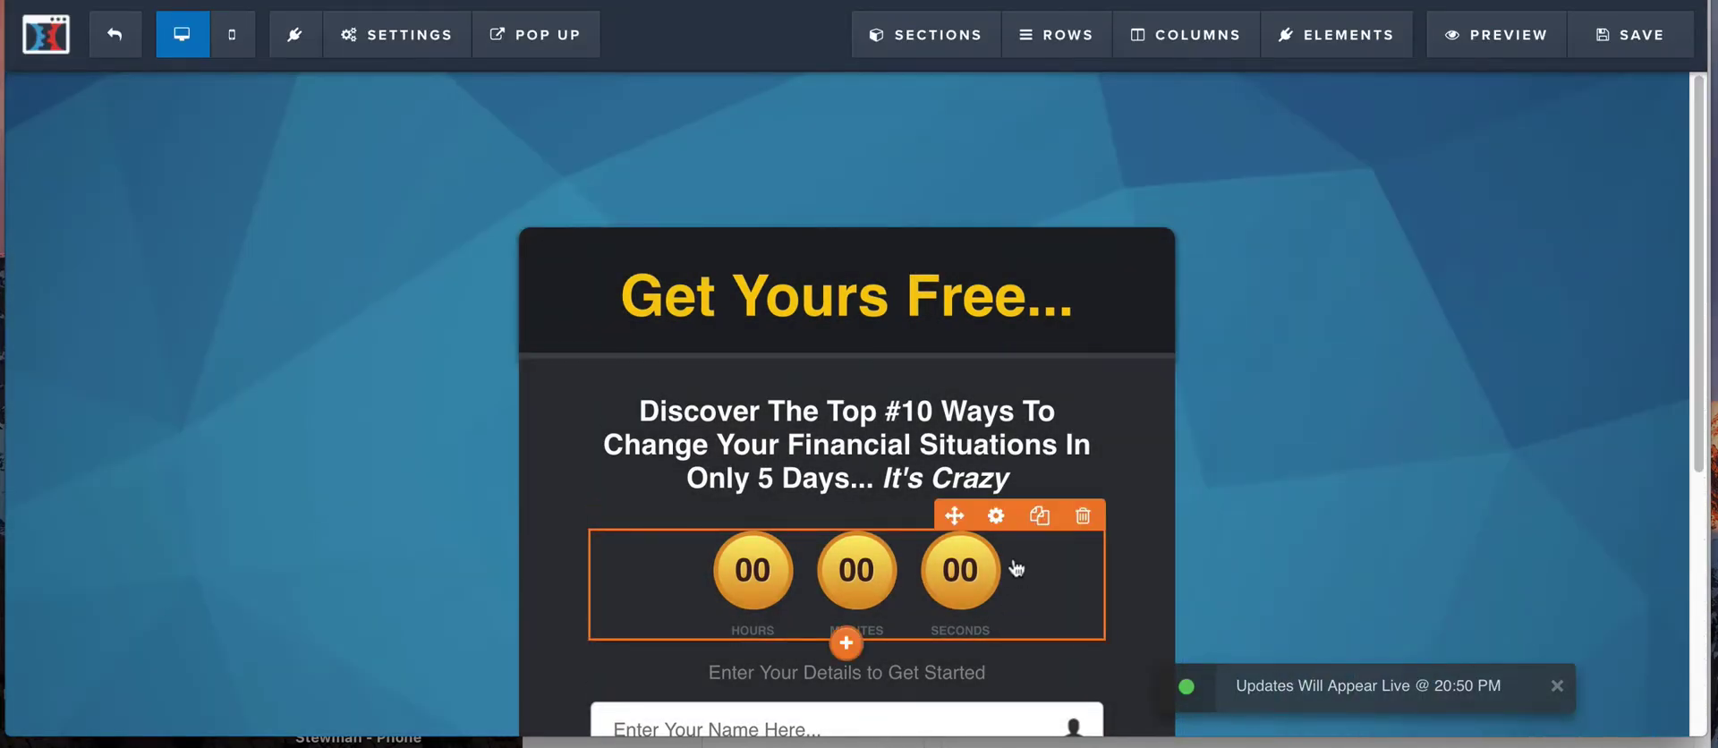
left_click(1016, 569)
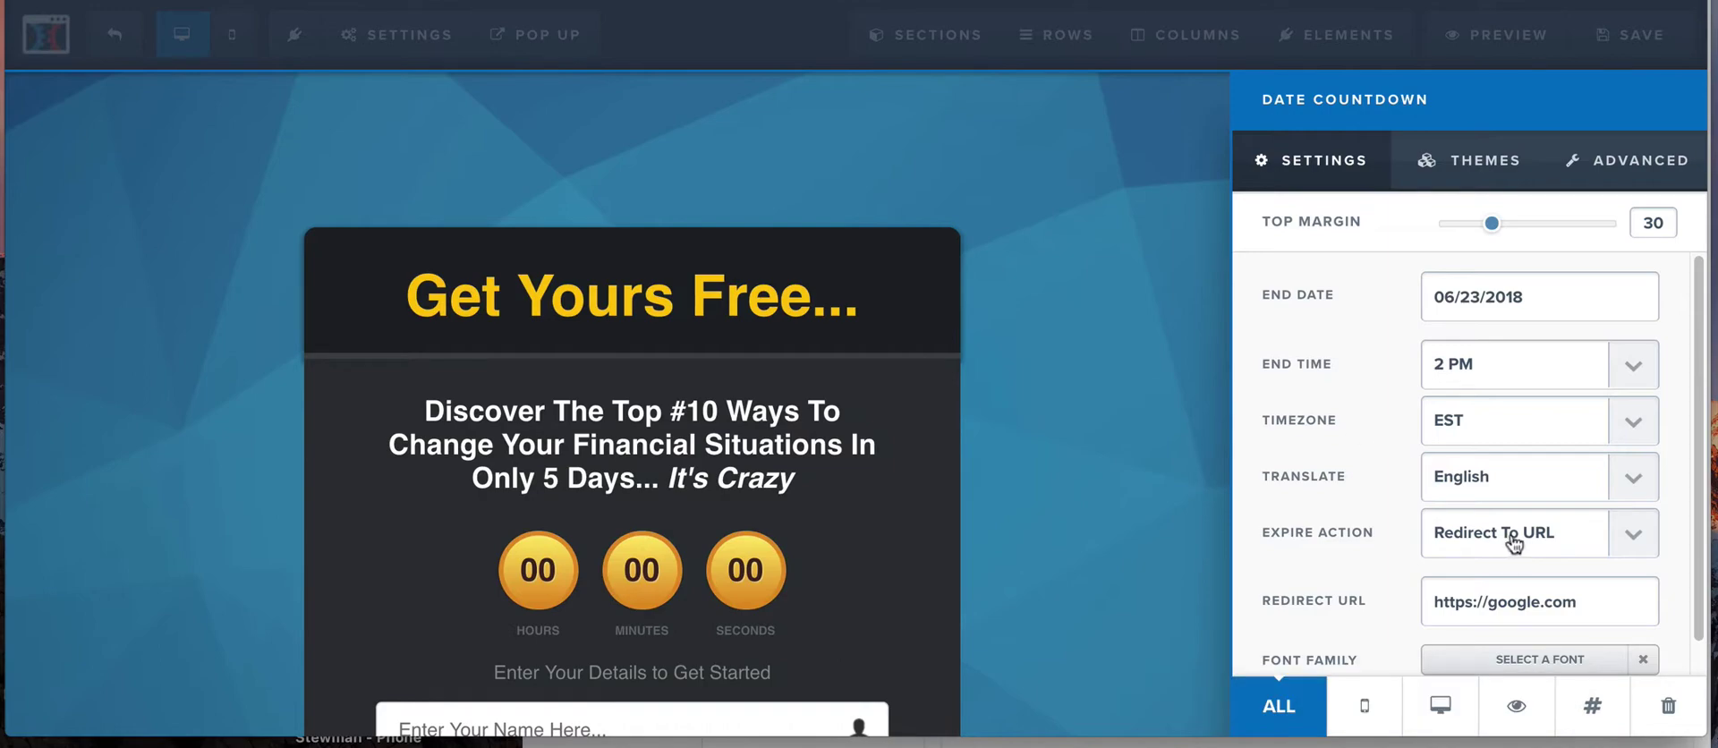
left_click(1029, 425)
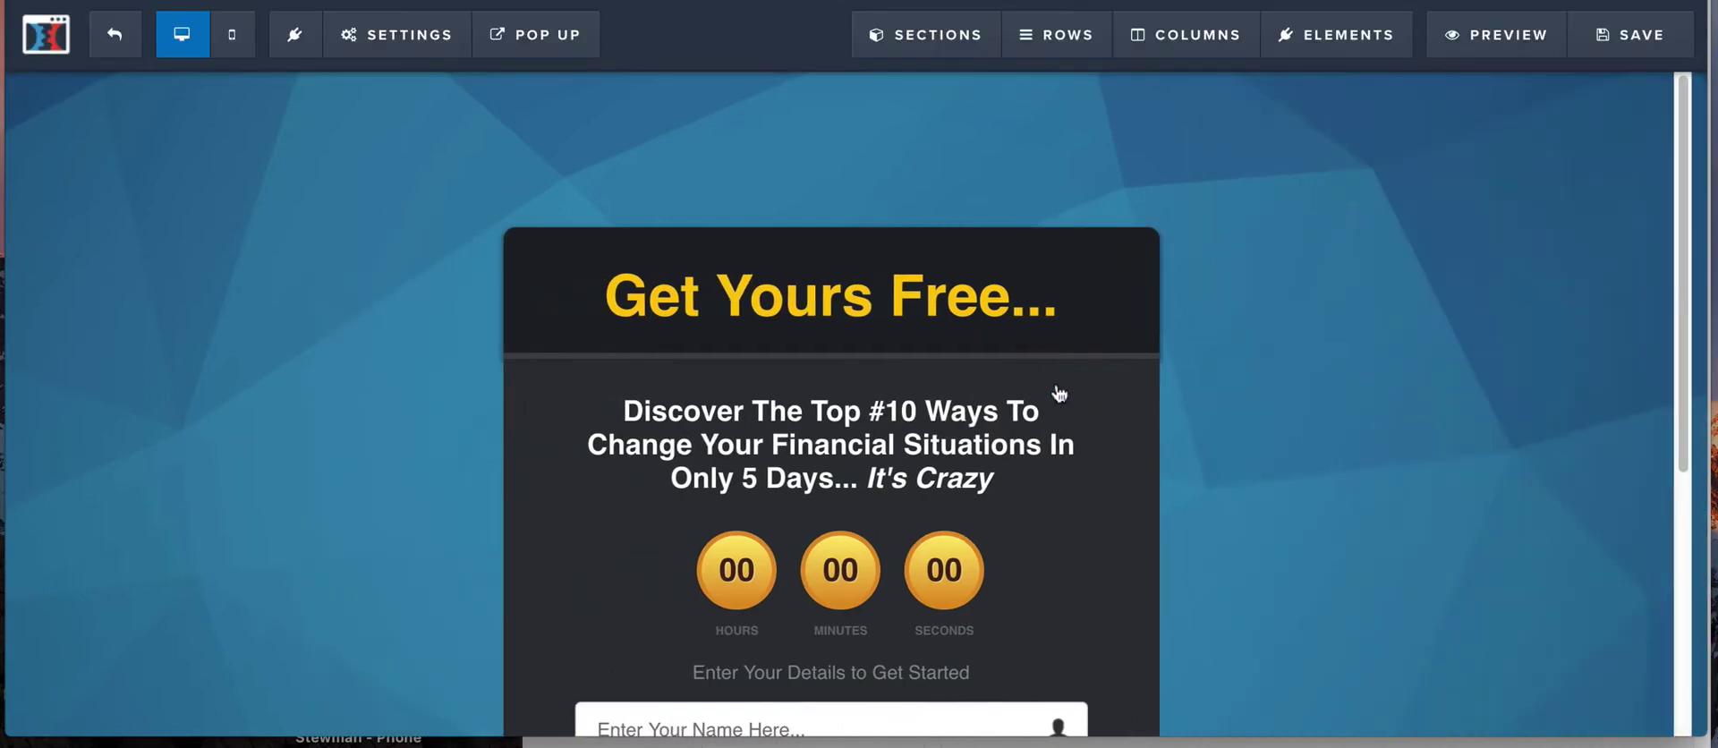
Step: Preview the live opt-in page with the countdown ticking at 11 days 17 hours
left_click(1550, 29)
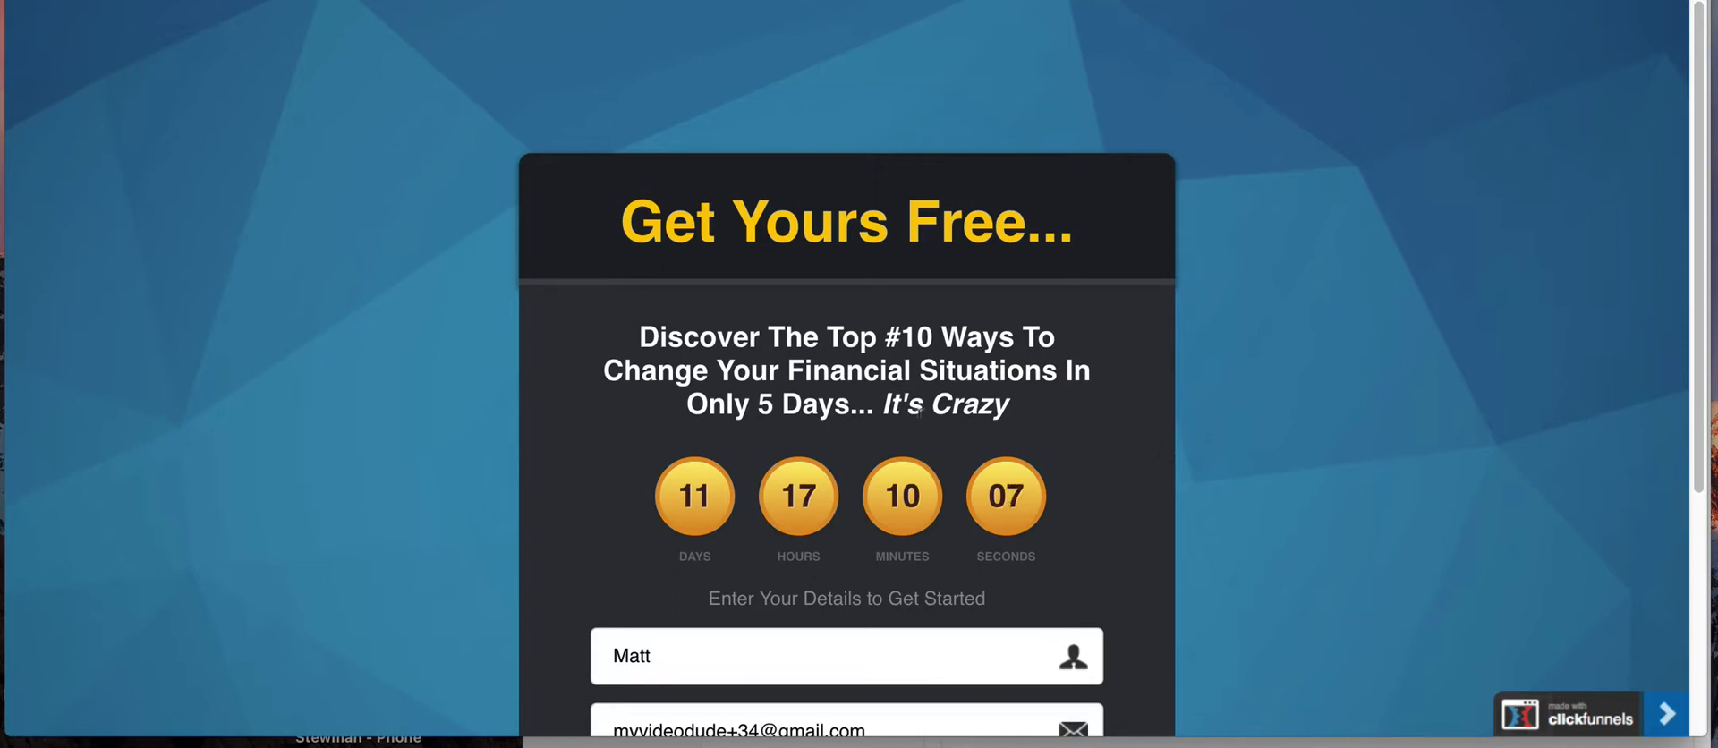
Step: Return to the editor and delete the existing day countdown
key("super+w")
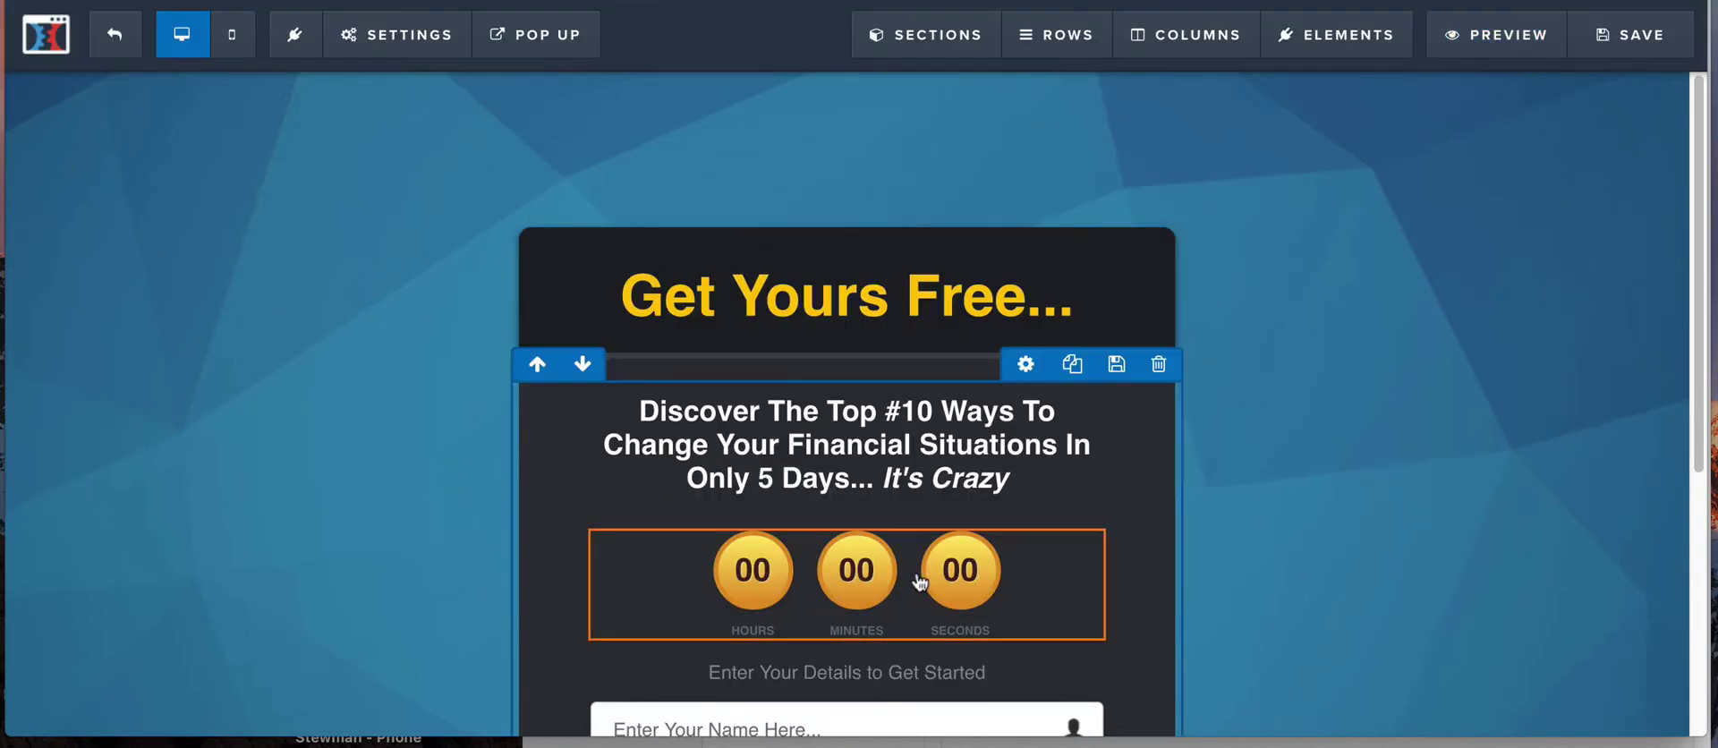
left_click(1082, 516)
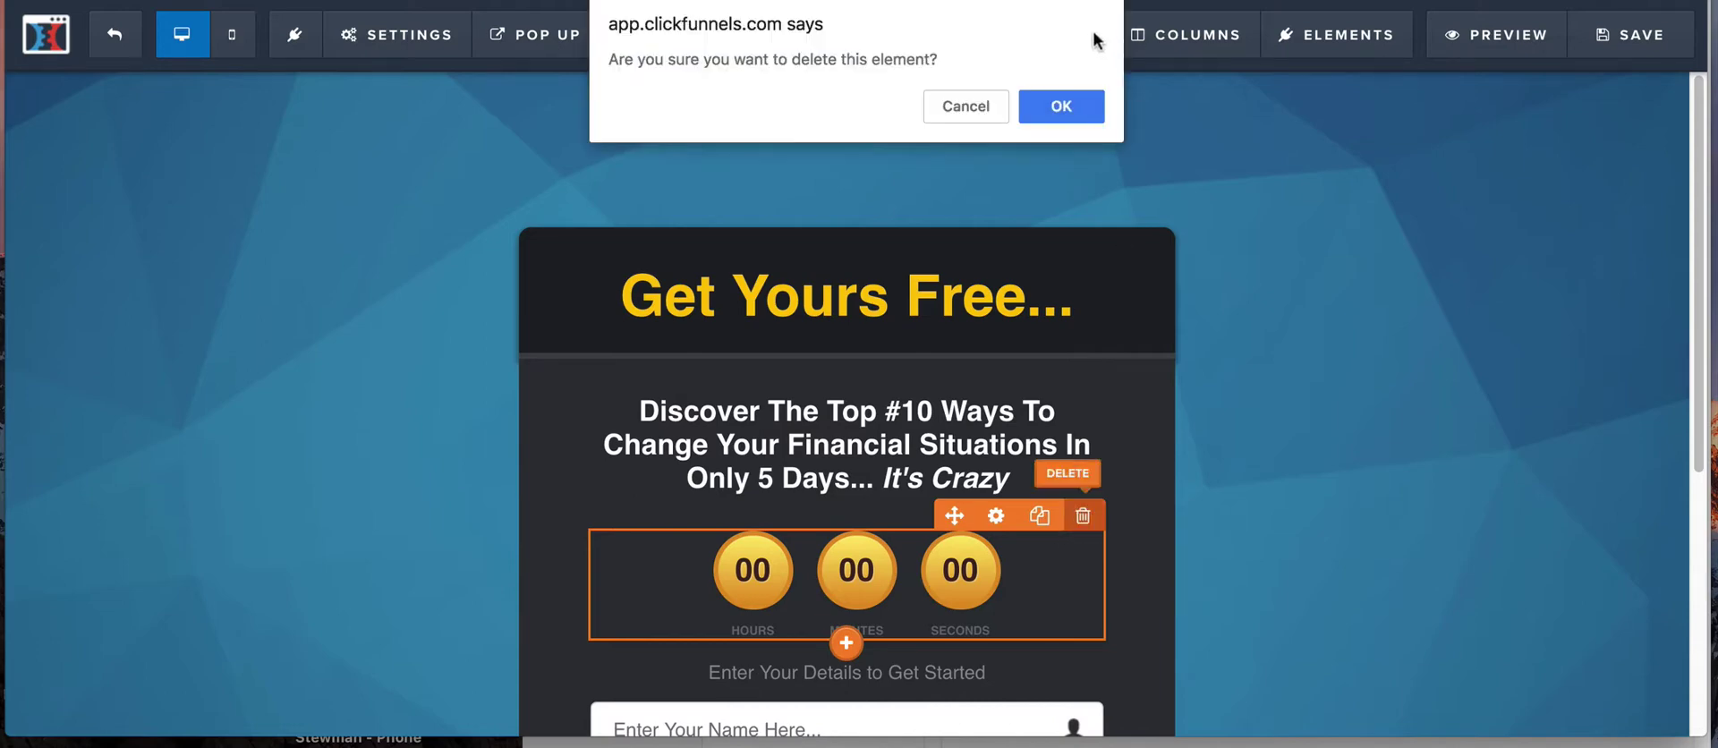
left_click(1061, 106)
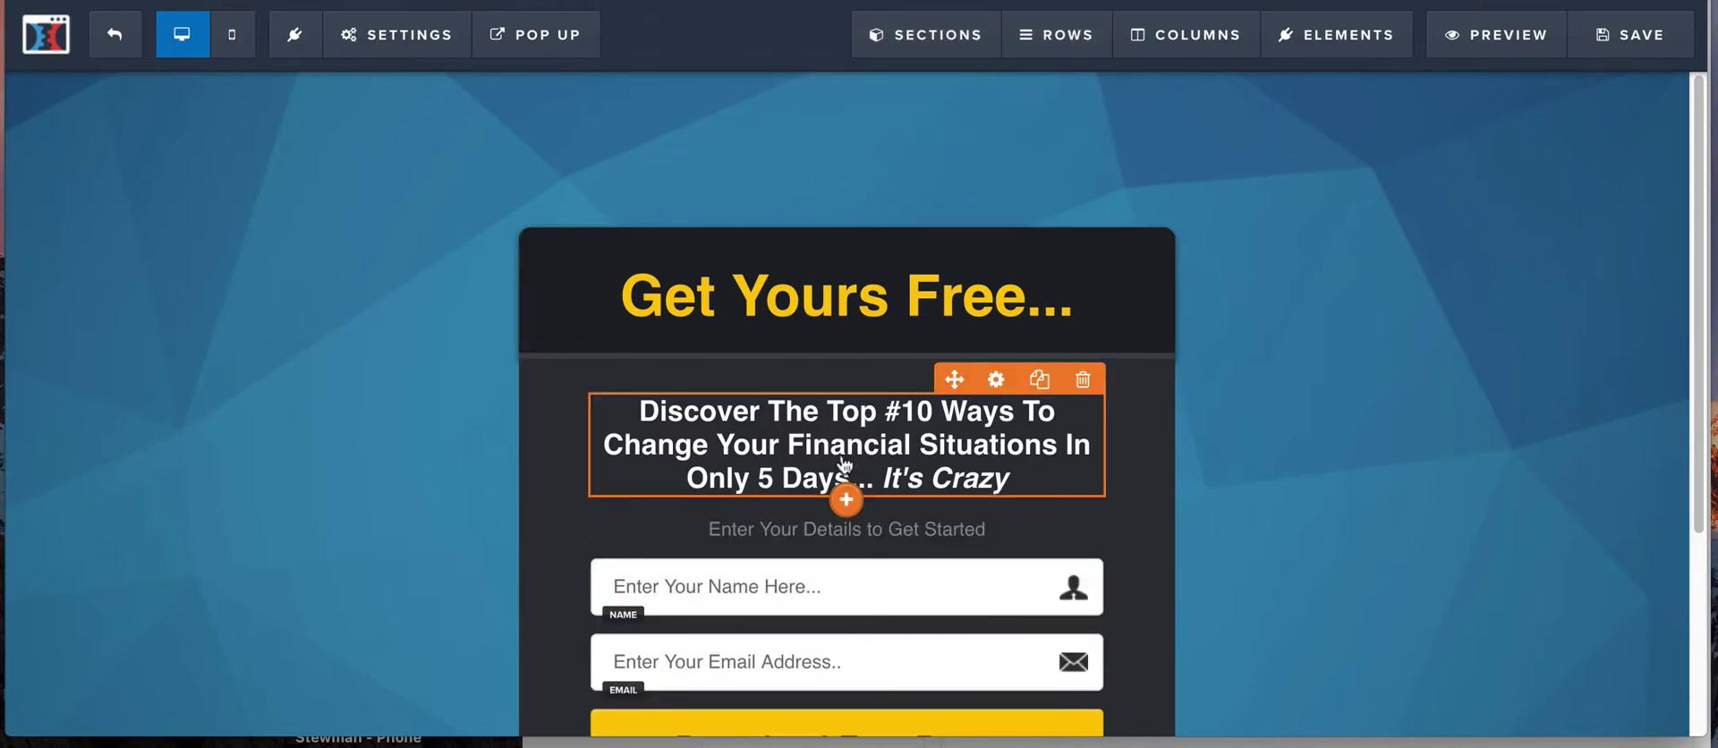
Step: Insert a Countdown > Minute Timer element below the subheadline
left_click(846, 499)
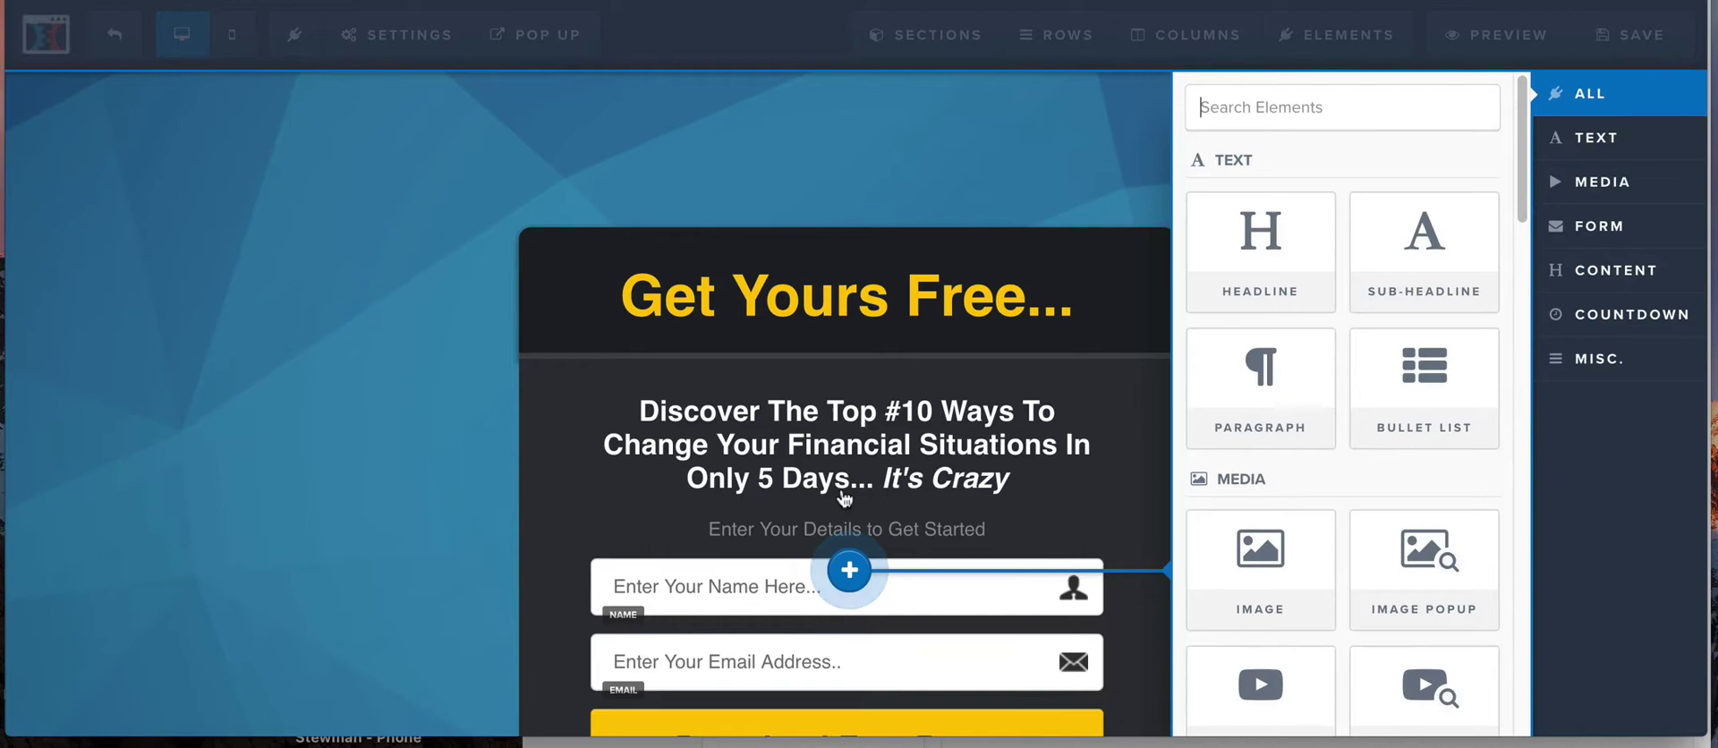
left_click(1613, 331)
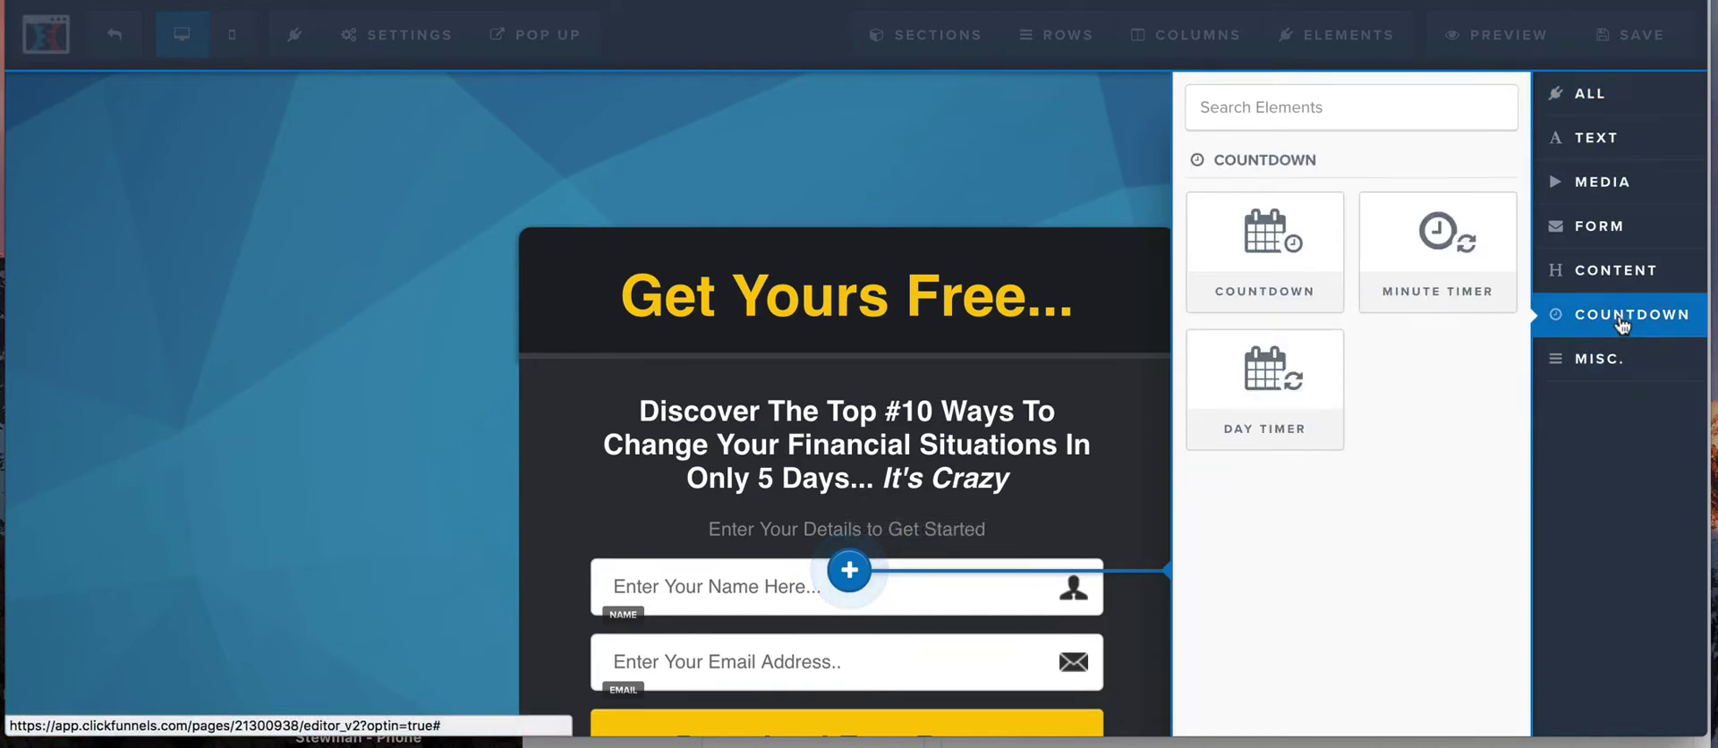
left_click(1422, 243)
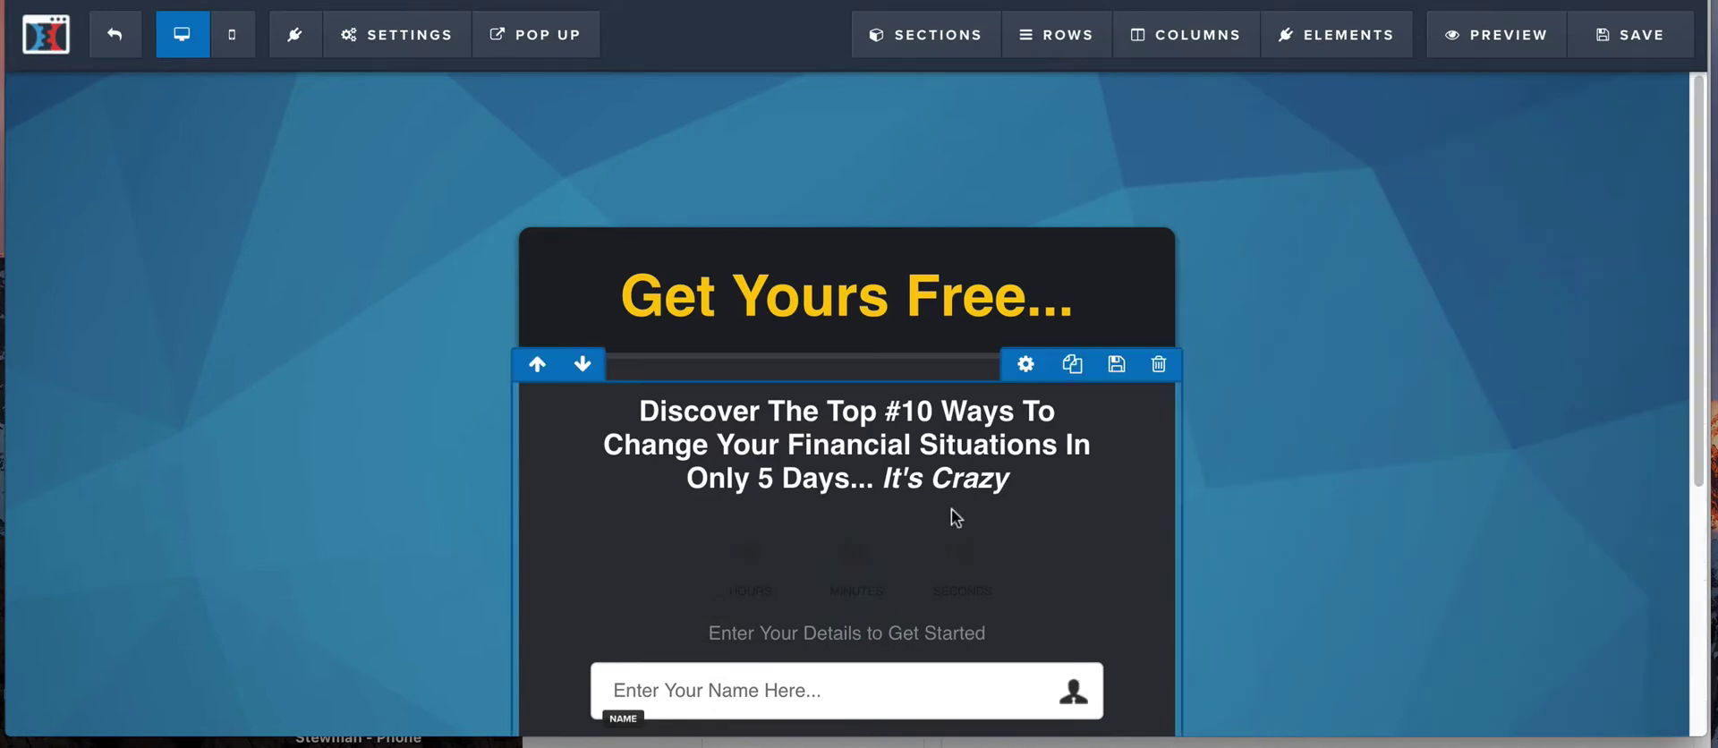
Step: Apply the red circle theme to the minute timer
left_click(912, 563)
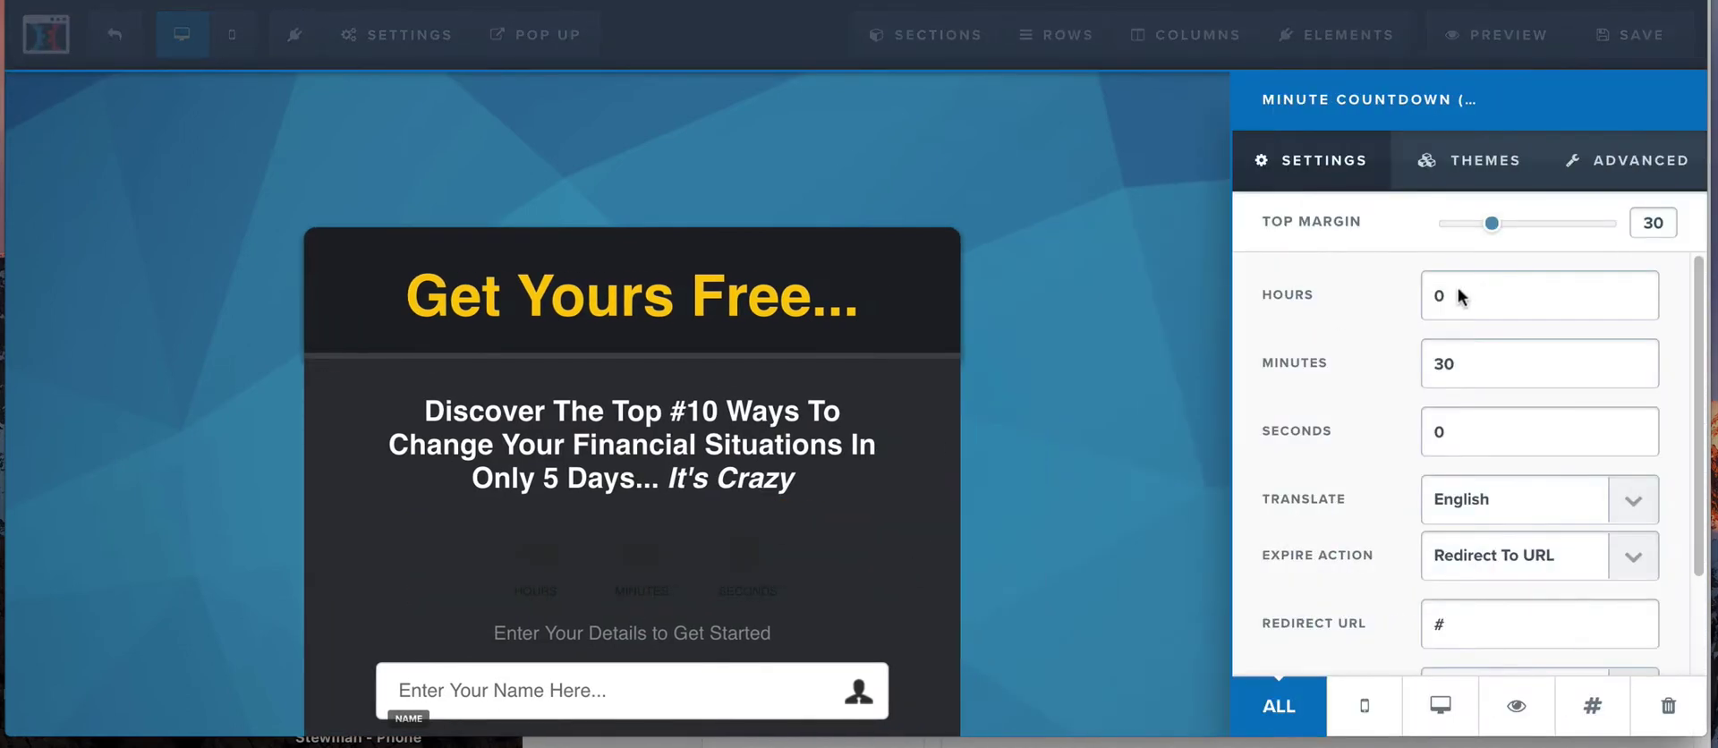
left_click(1474, 163)
scroll(1418, 448, "down", 3)
scroll(1415, 421, "down", 3)
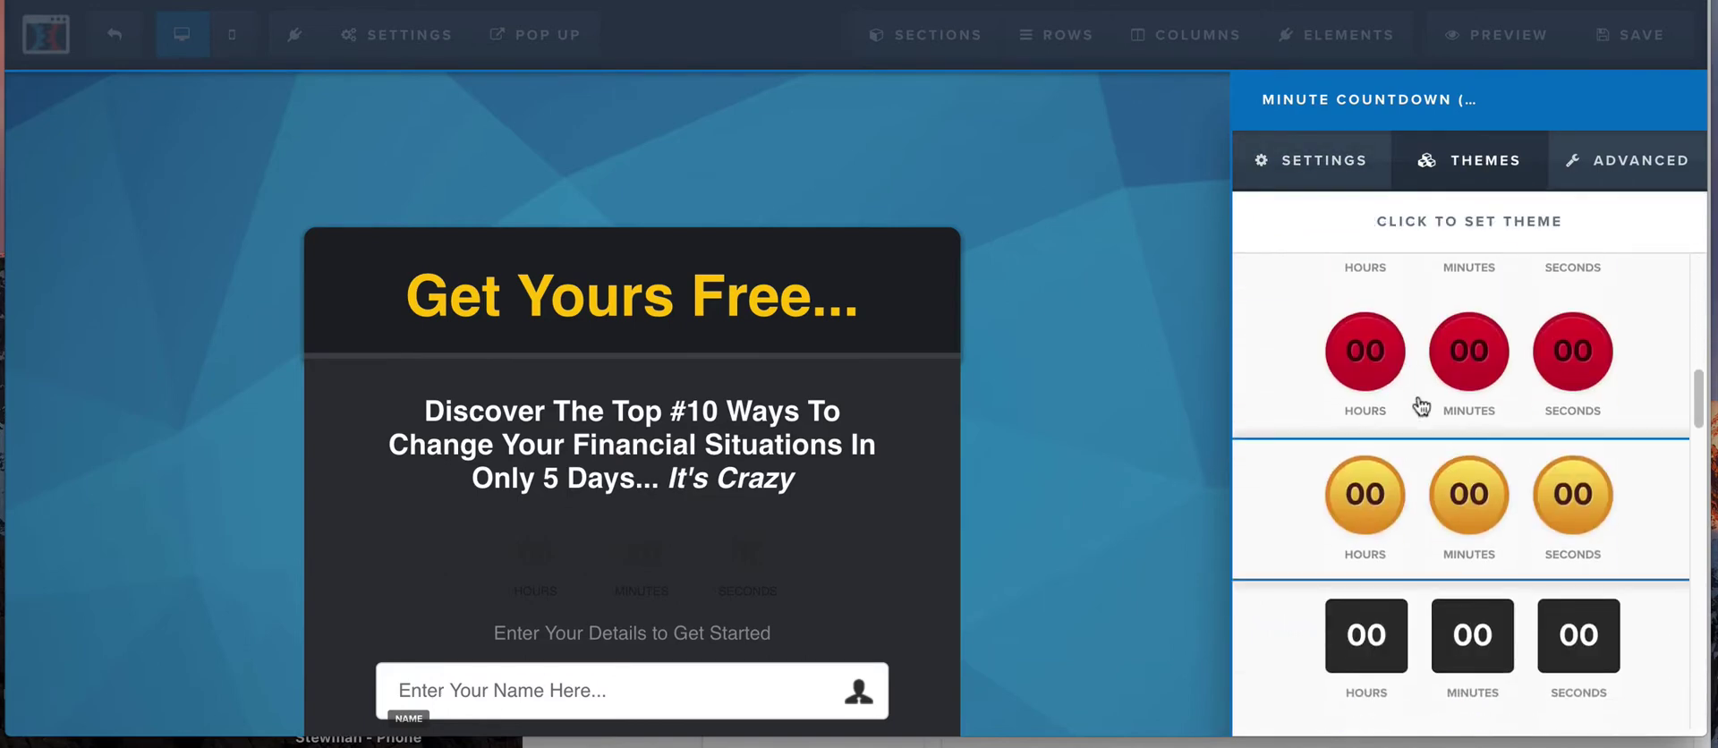
left_click(1437, 370)
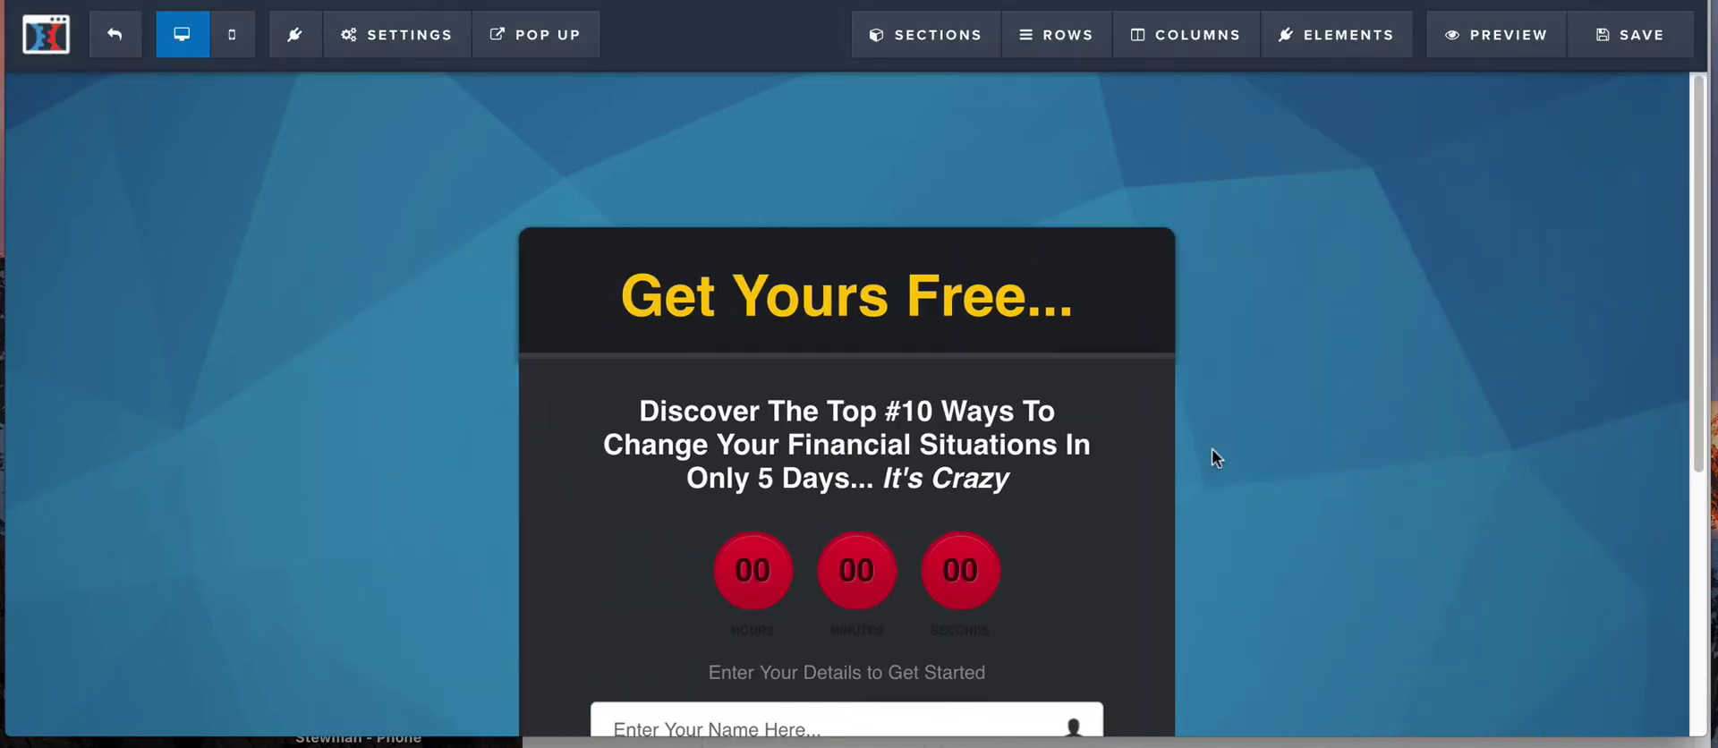
Step: Set the minute timer's label color to White - subtle
left_click(978, 613)
left_click(1626, 166)
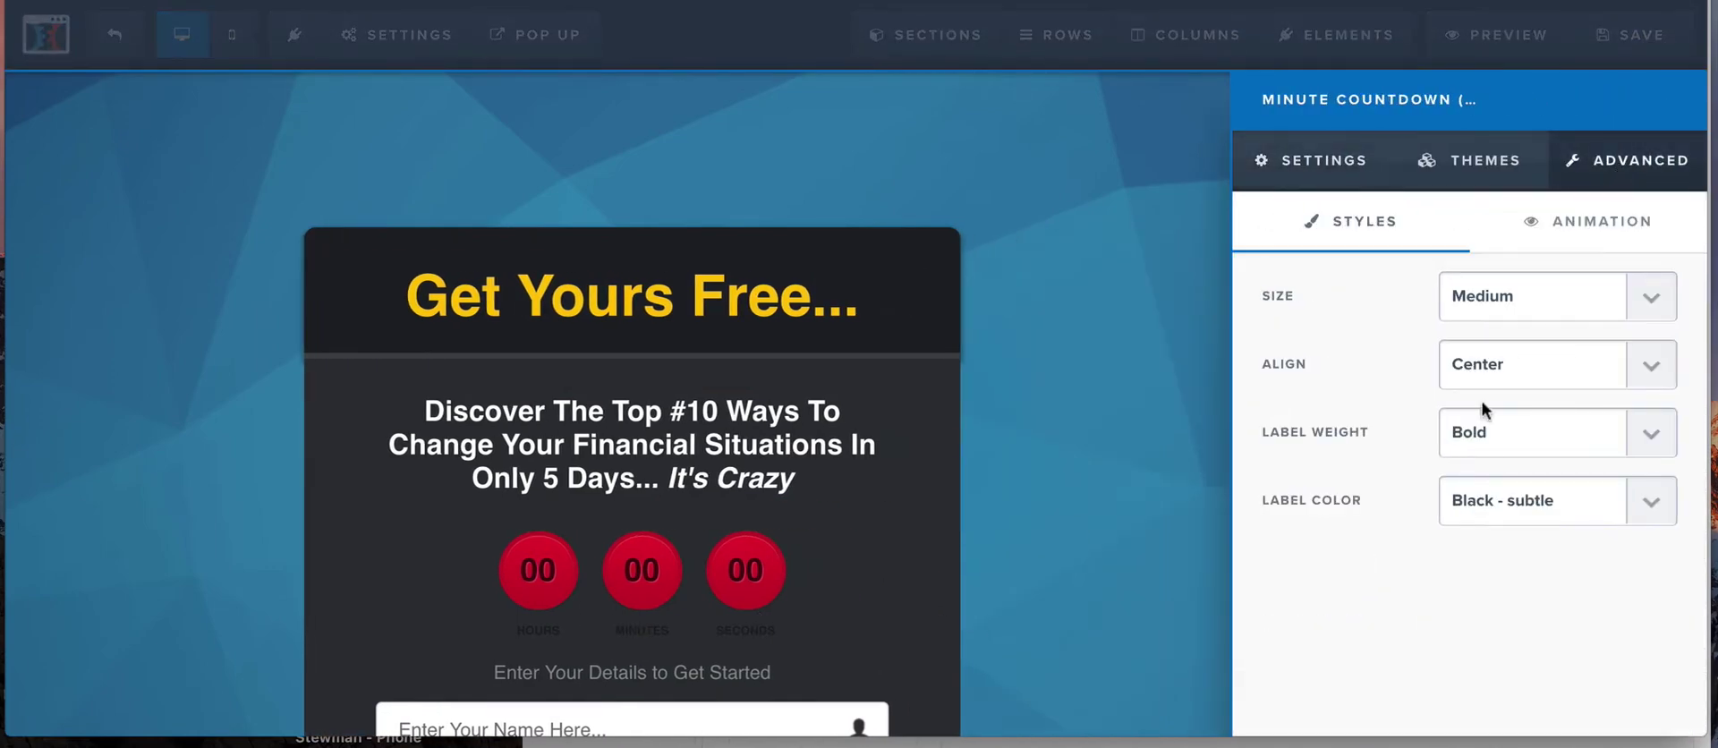
left_click(1498, 501)
left_click(1493, 516)
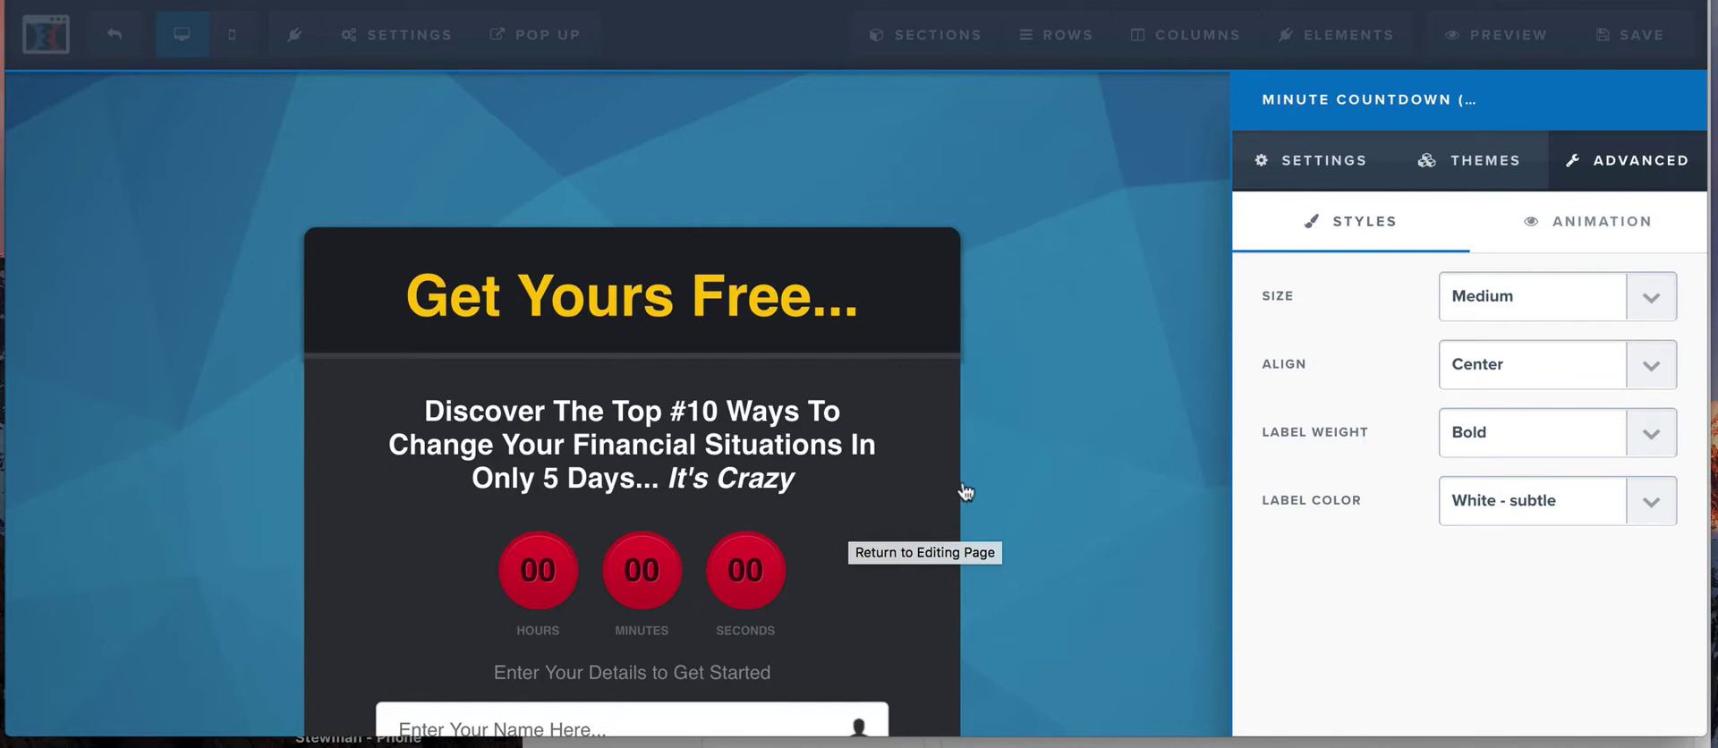
Step: Set the minute timer to 0 hours, 2 minutes, 23 seconds, keeping Redirect To URL on expiry
left_click(928, 474)
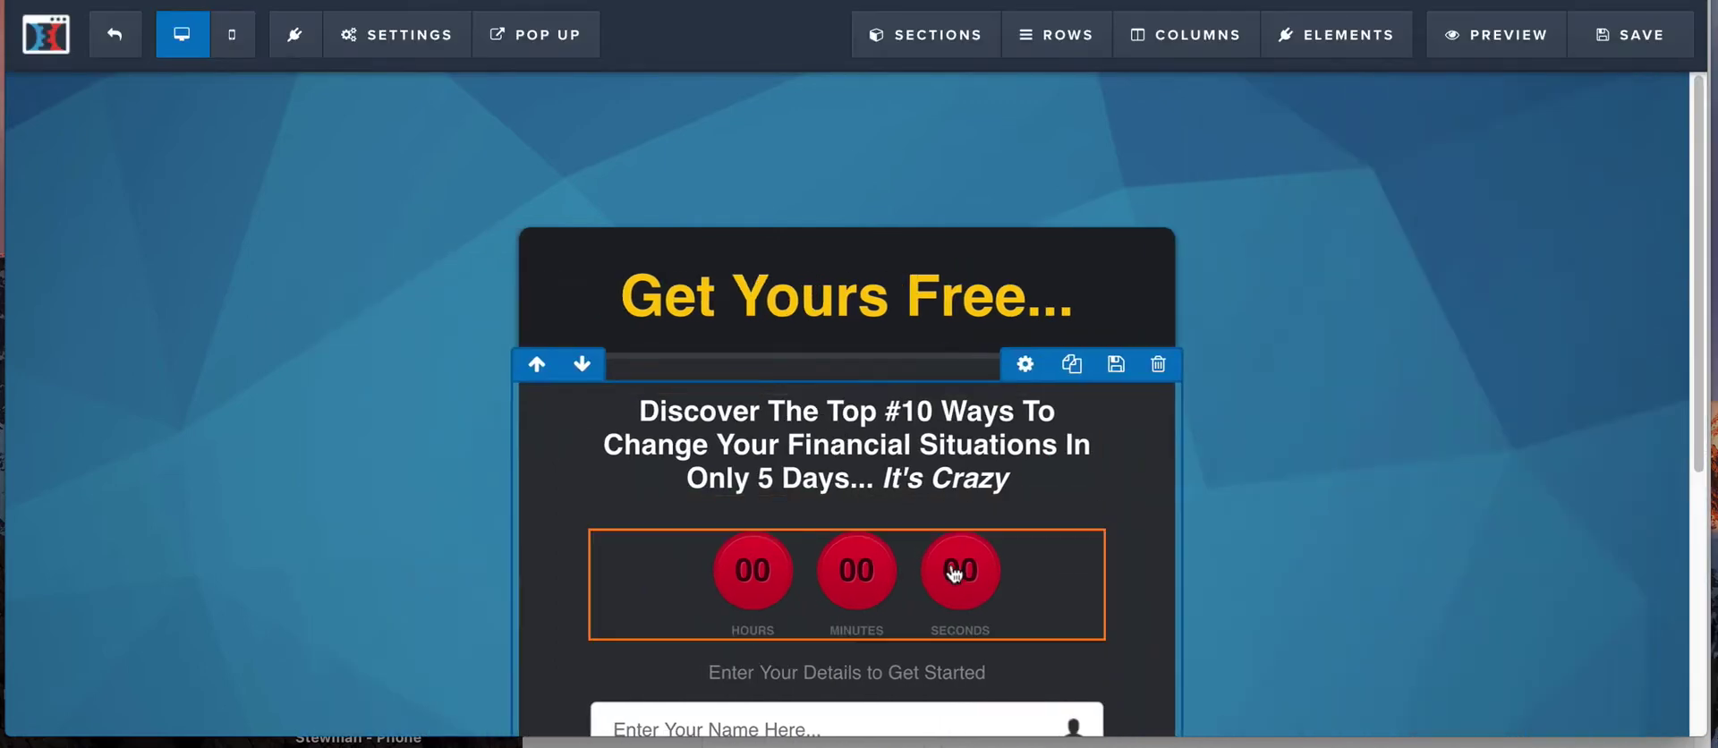
left_click(953, 574)
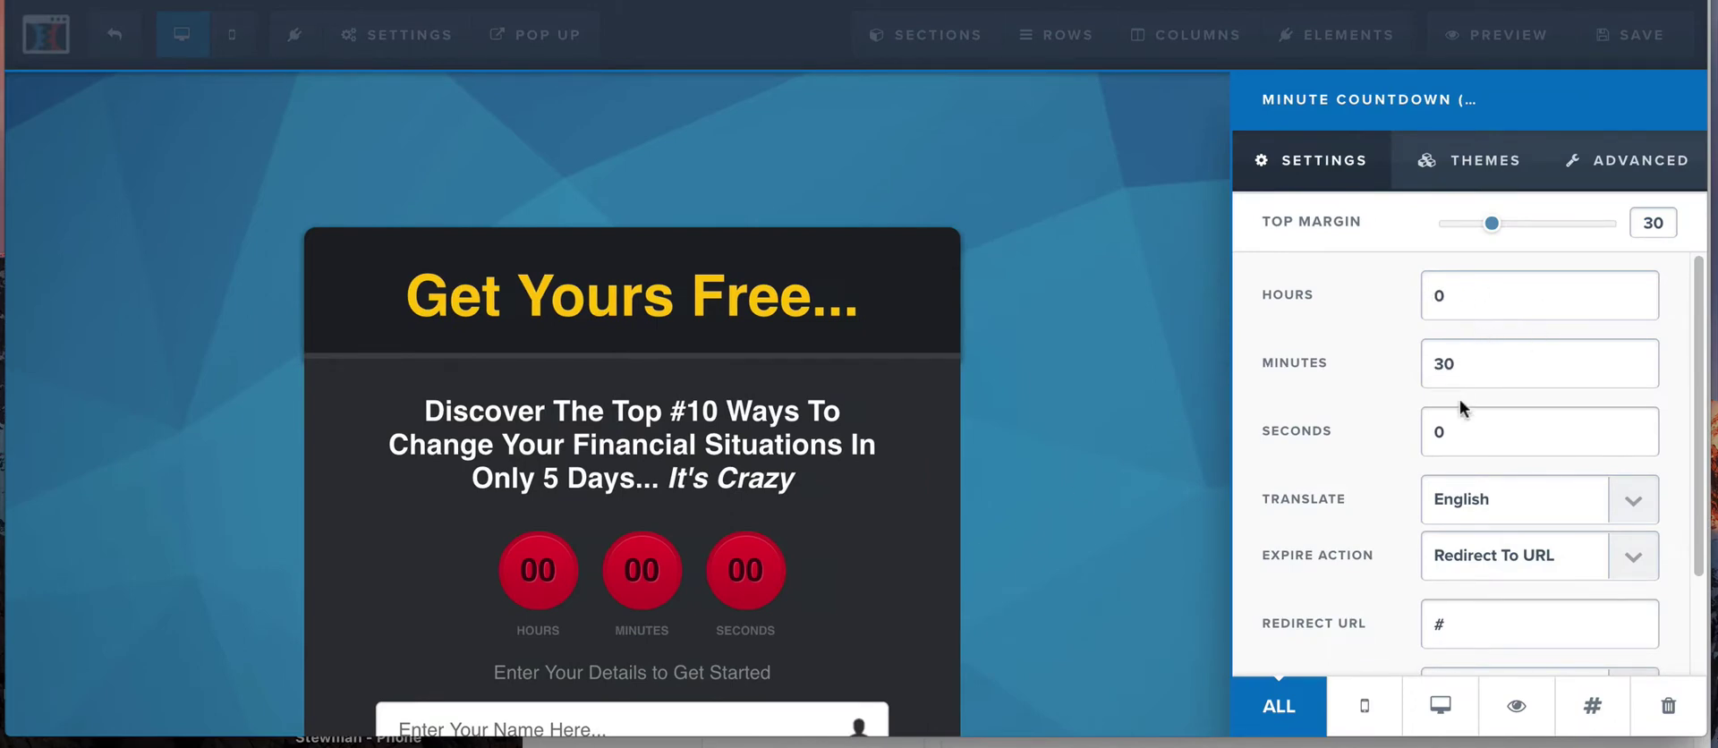
double_click(1467, 367)
type("23")
key("BackSpace")
double_click(1468, 433)
type("23")
left_click(1503, 554)
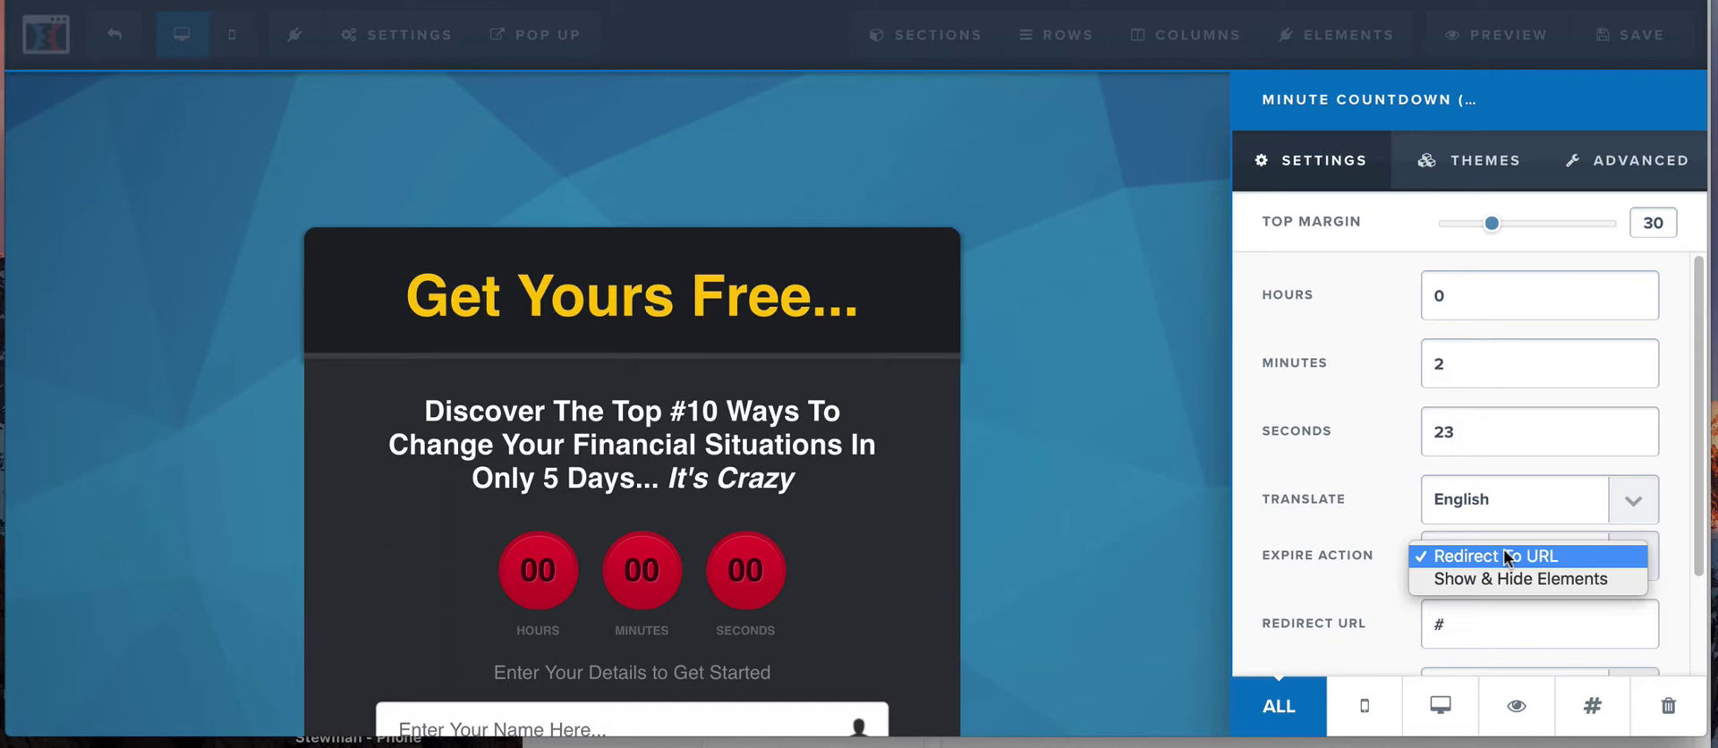
left_click(1341, 580)
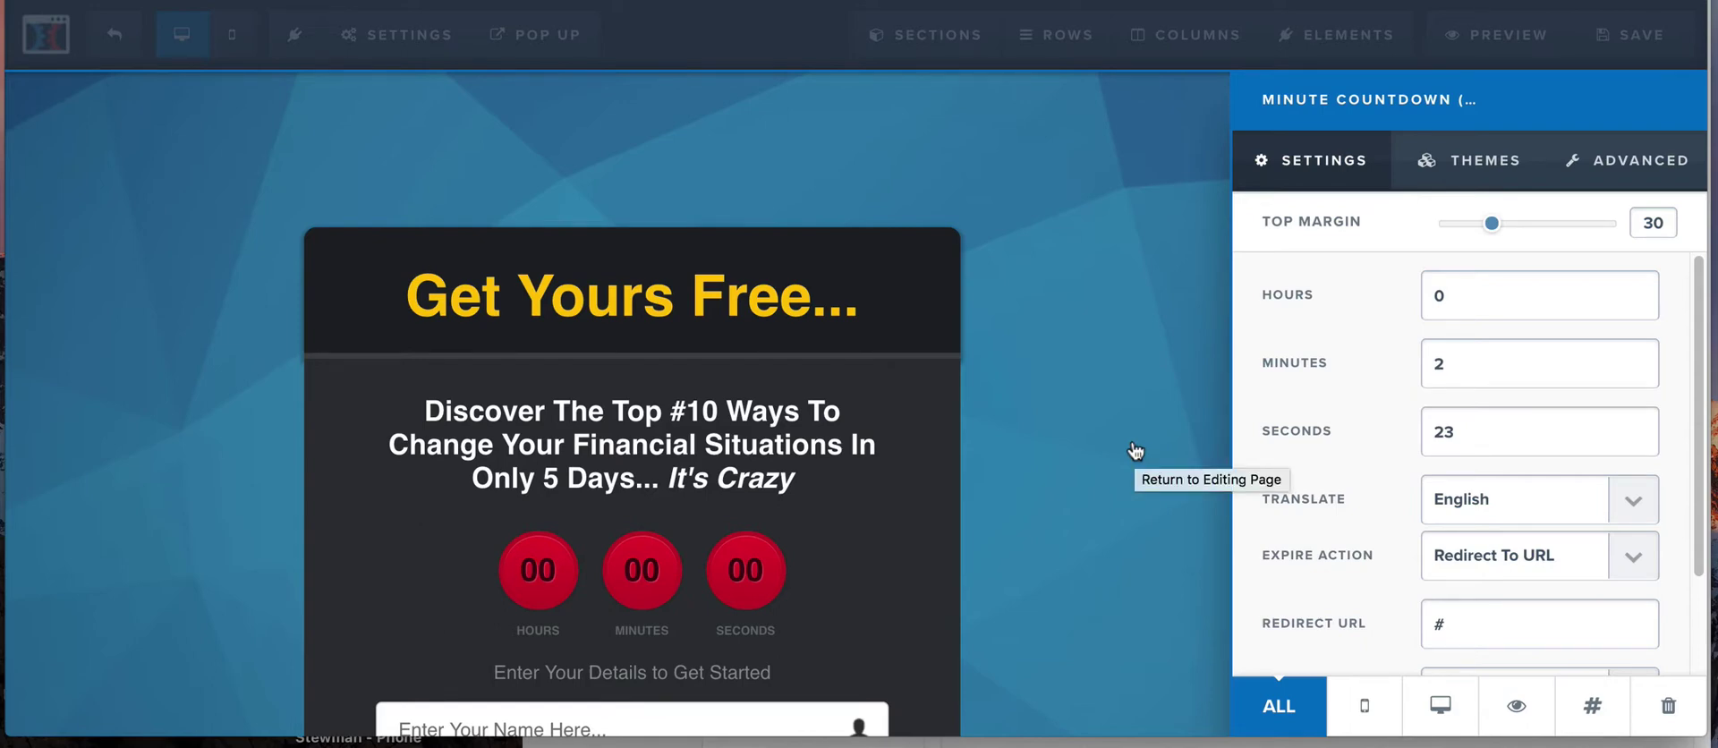
Step: Close the timer settings and save the page with the red minute timer
left_click(1138, 306)
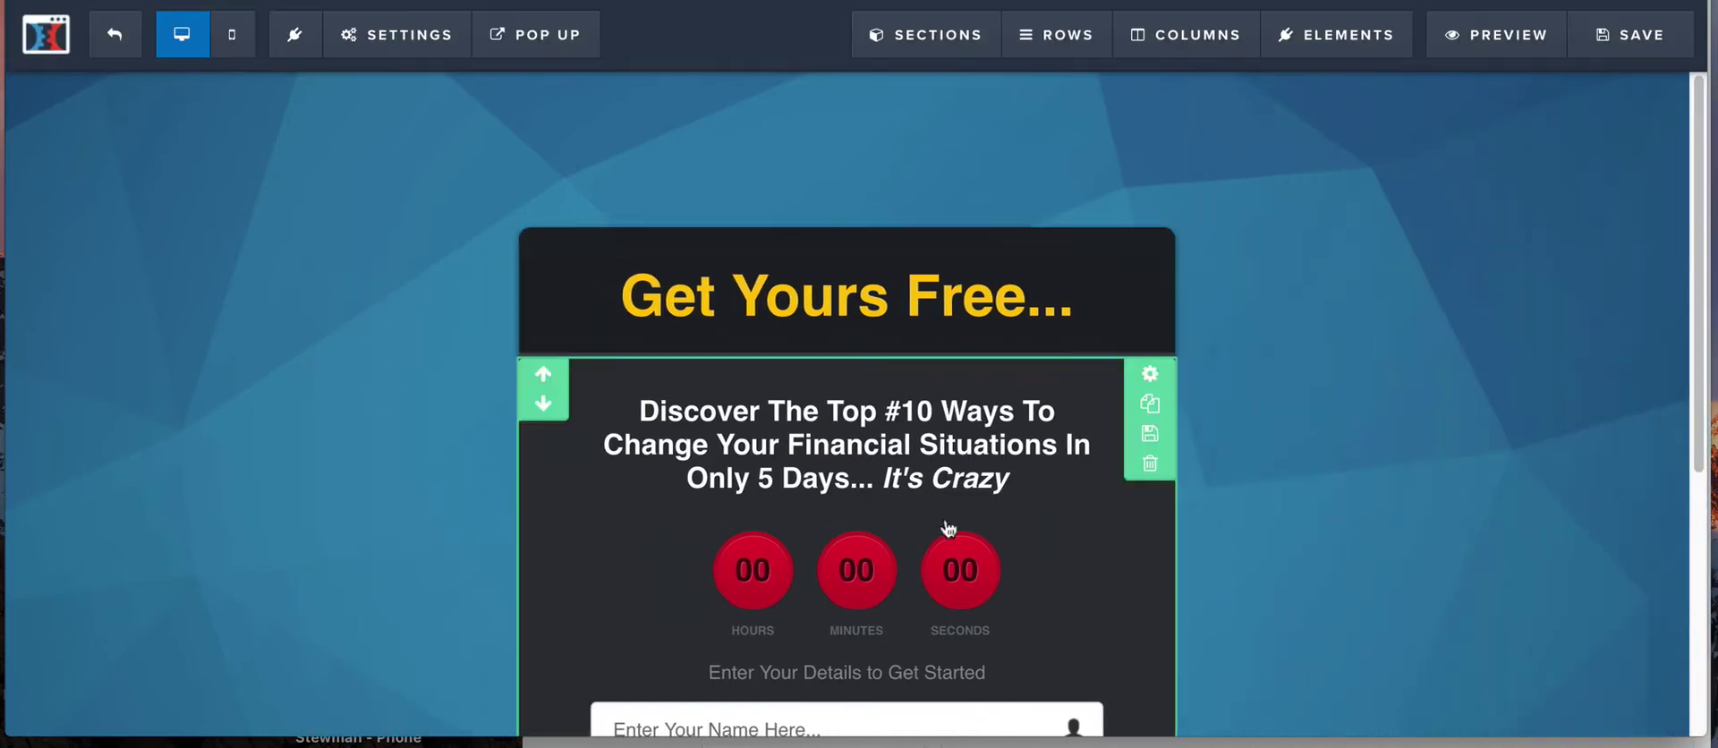
left_click(1649, 40)
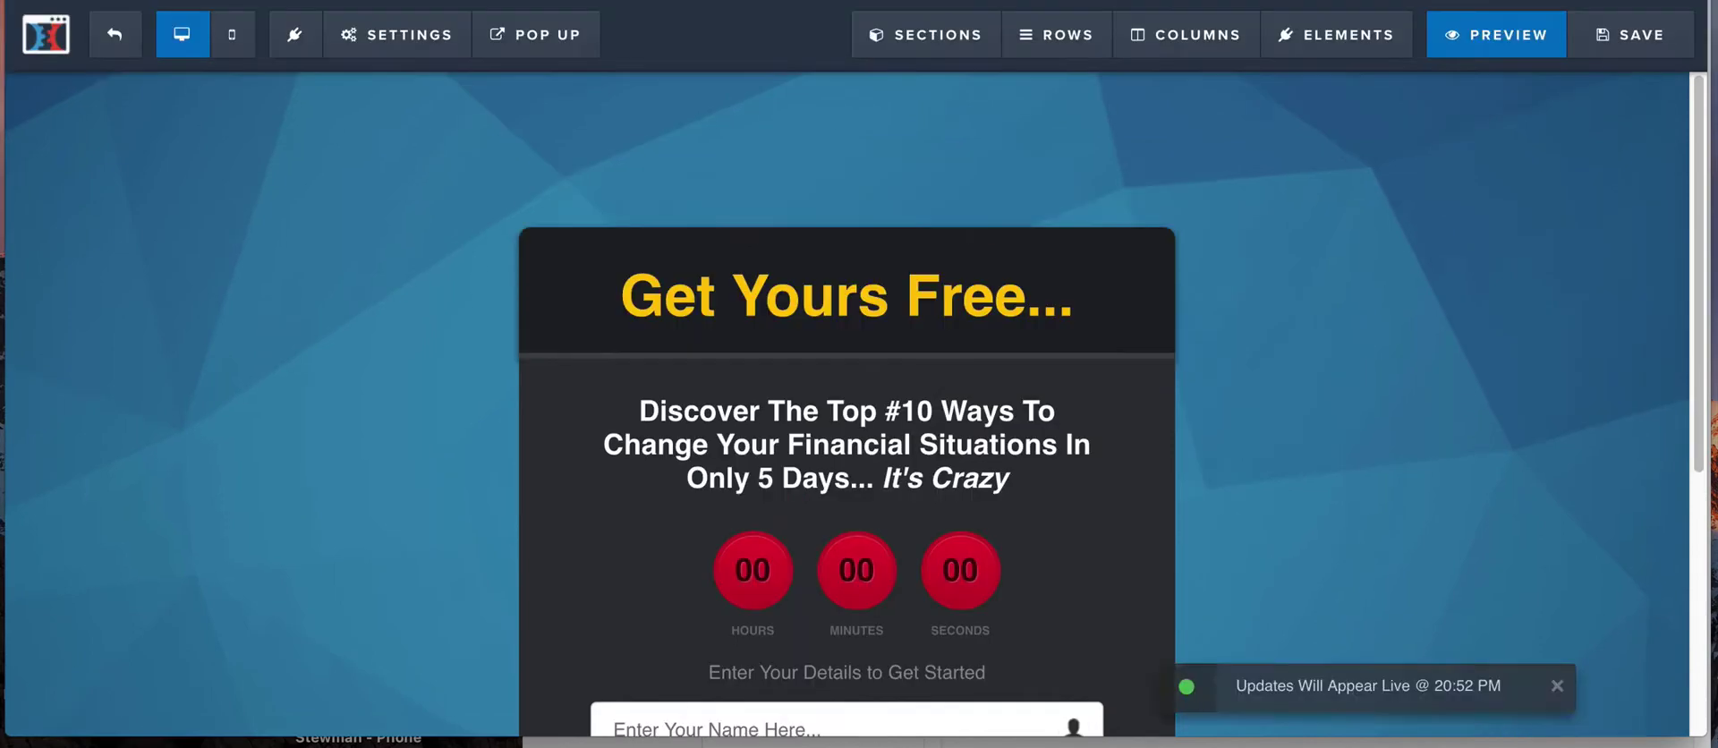
Step: Set the minute timer's re-visit action to Auto Expire For X Days with a 7-day expire cookie
left_click(927, 606)
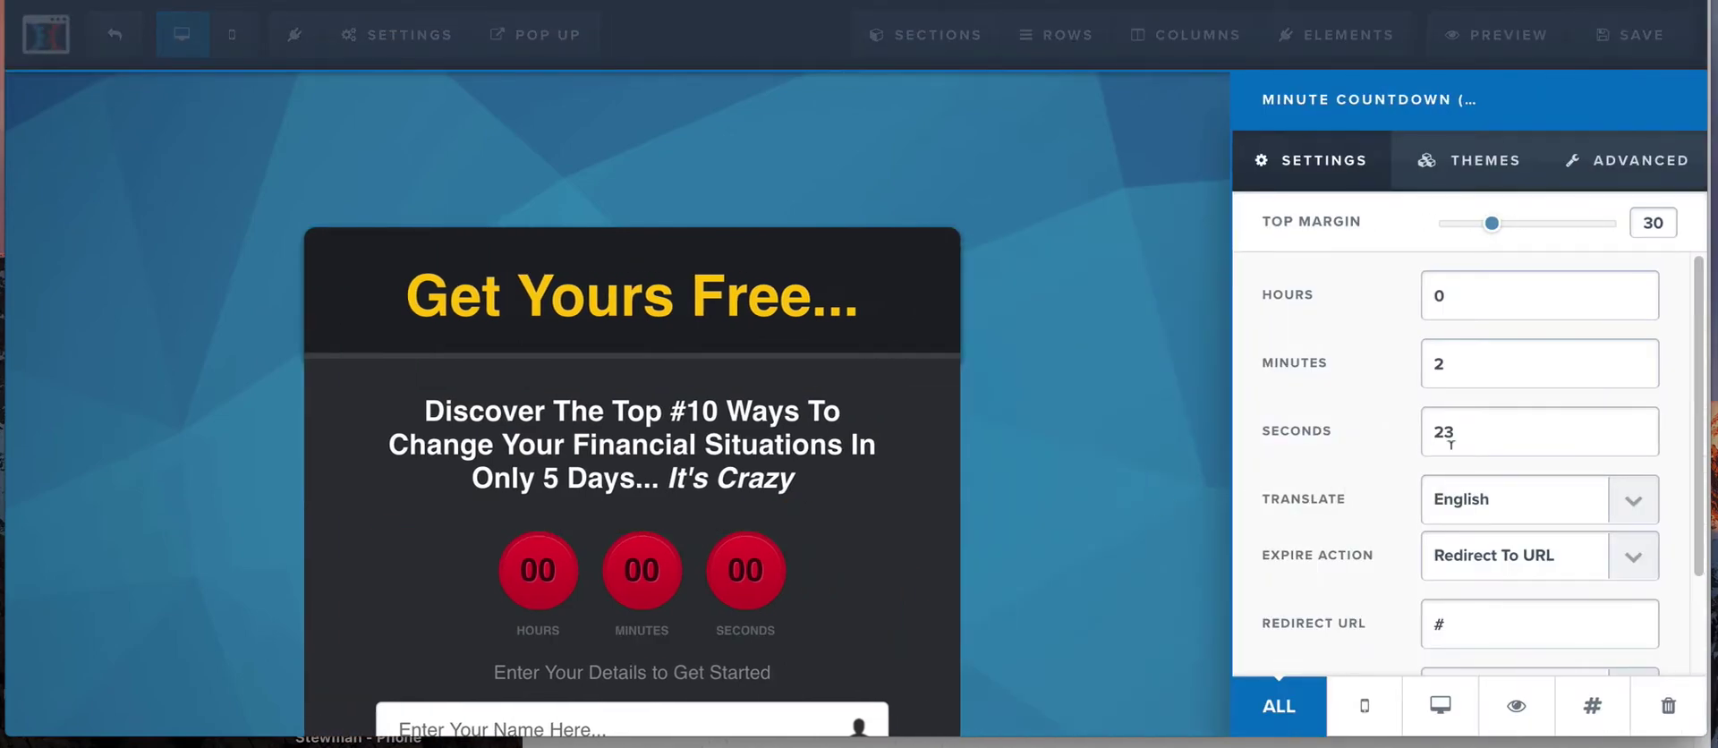
scroll(1451, 445, "down", 2)
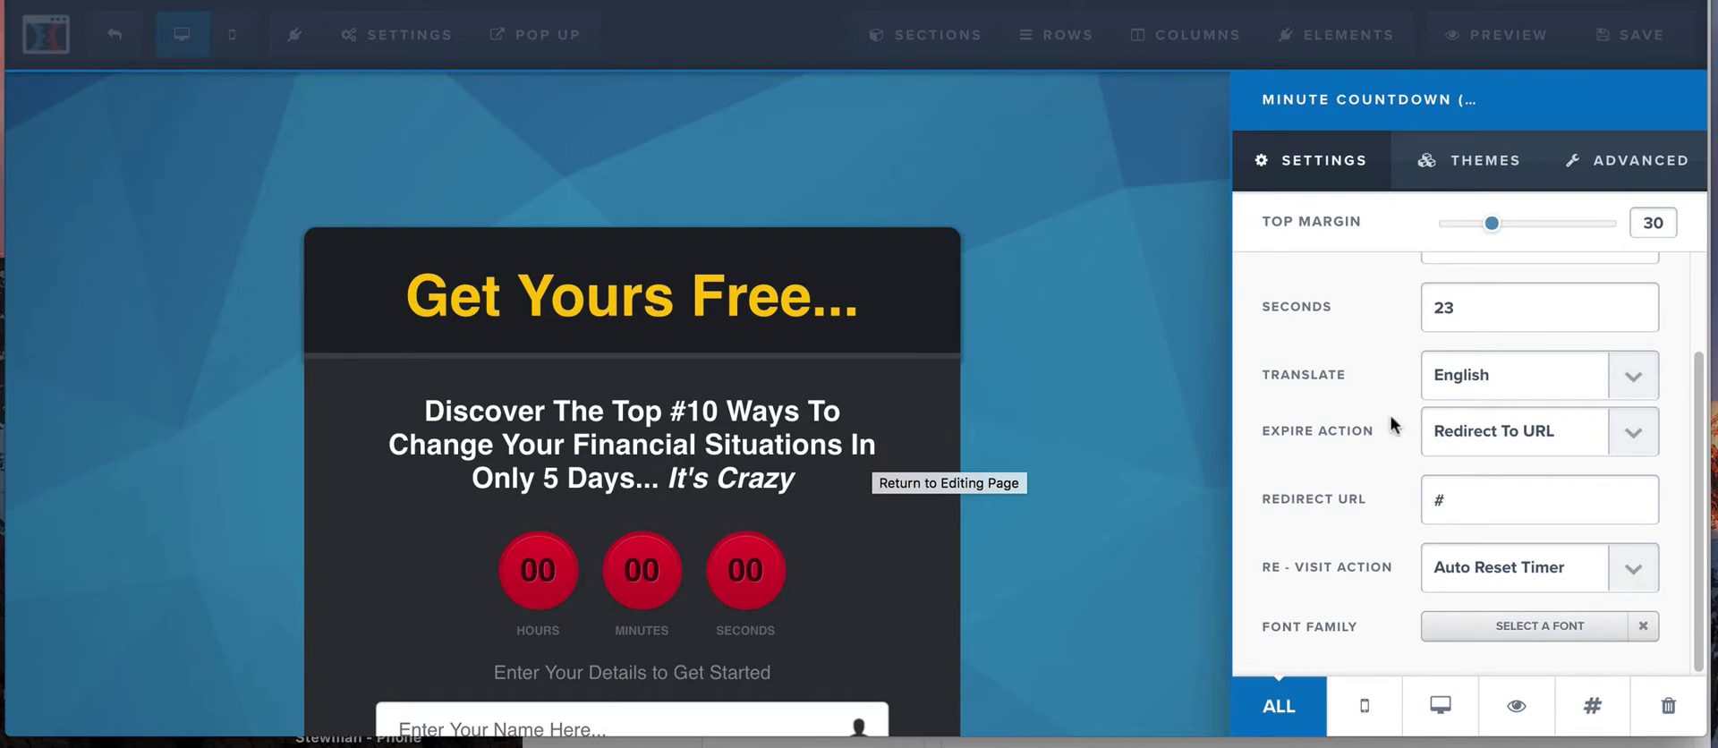
left_click(1467, 560)
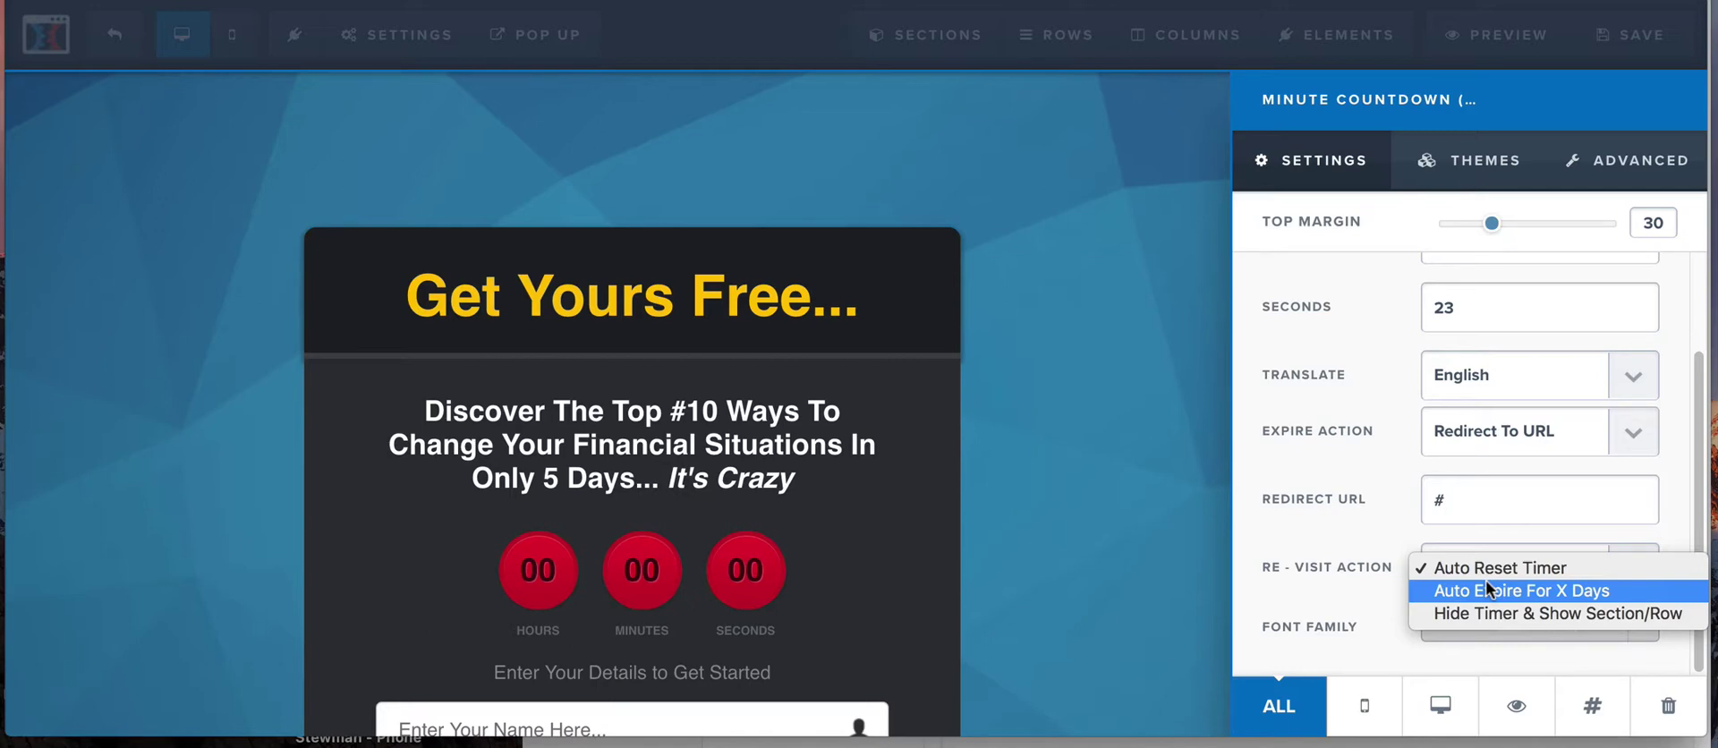
left_click(1485, 580)
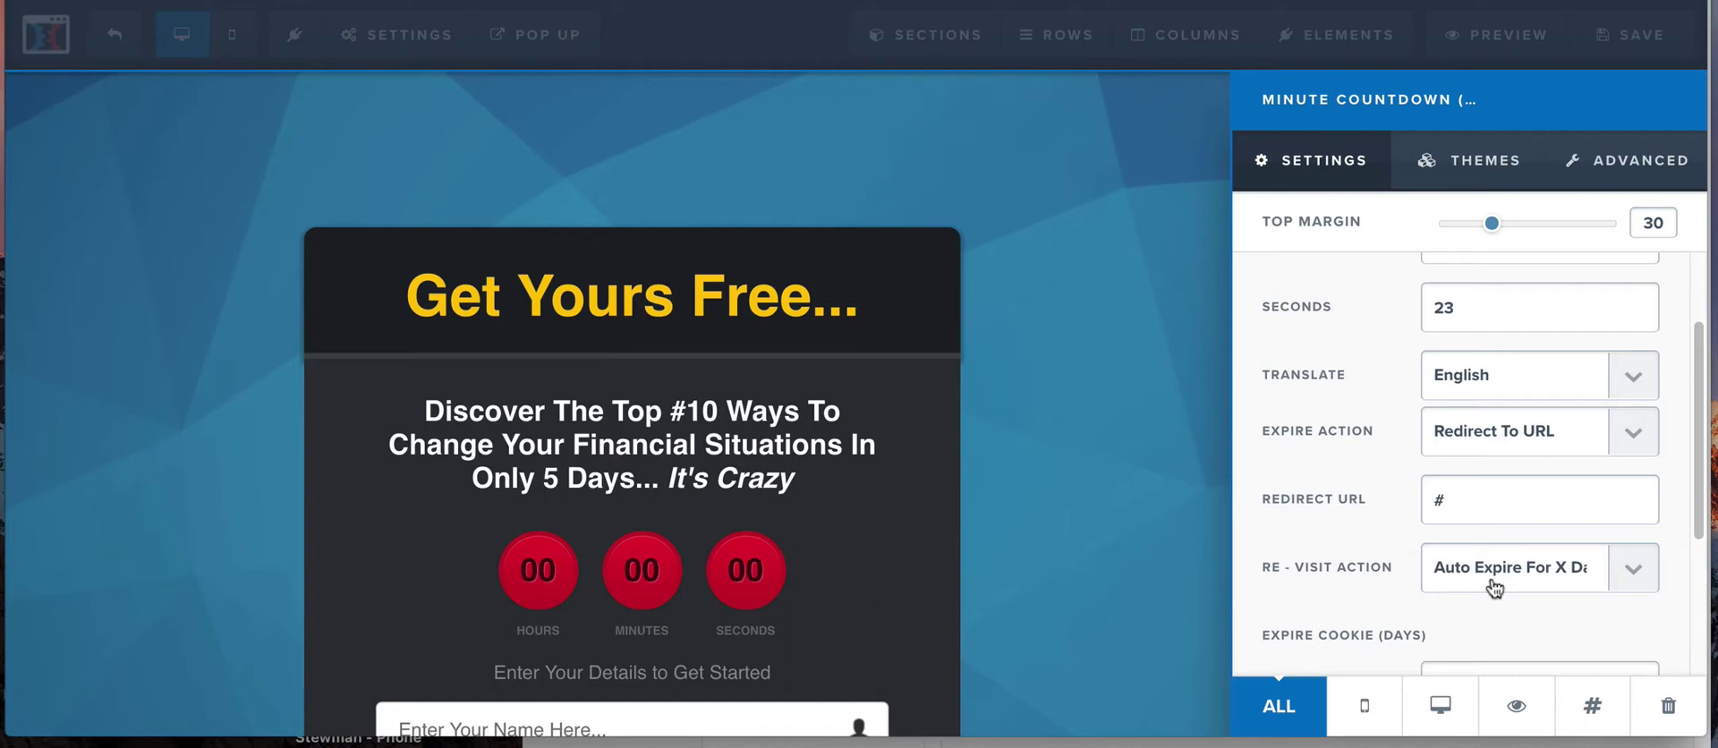
scroll(1492, 587, "down", 3)
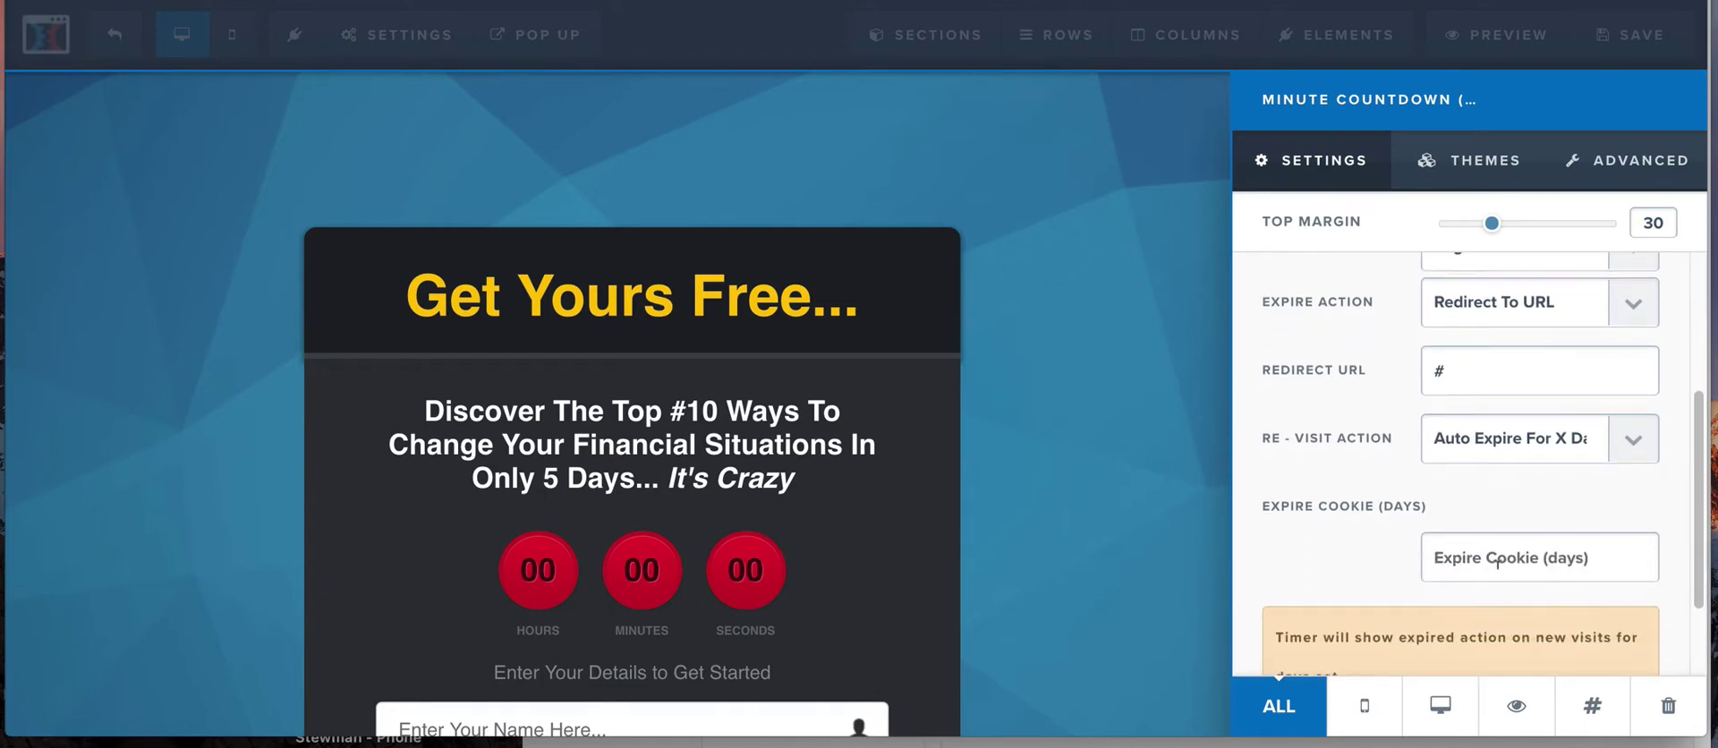
left_click(1497, 562)
type("7")
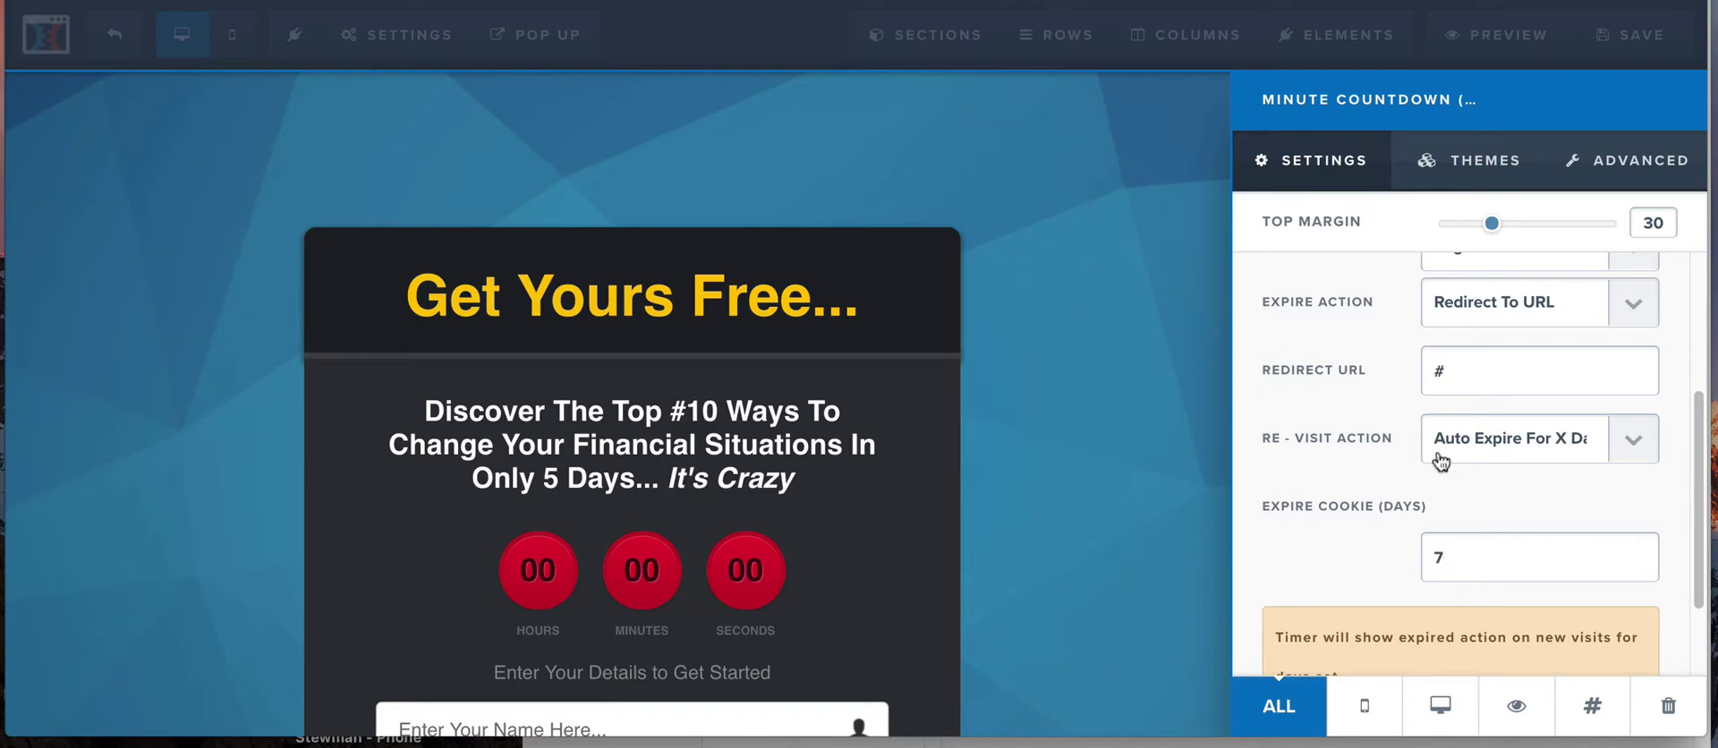
scroll(1438, 458, "down", 2)
left_click(1463, 324)
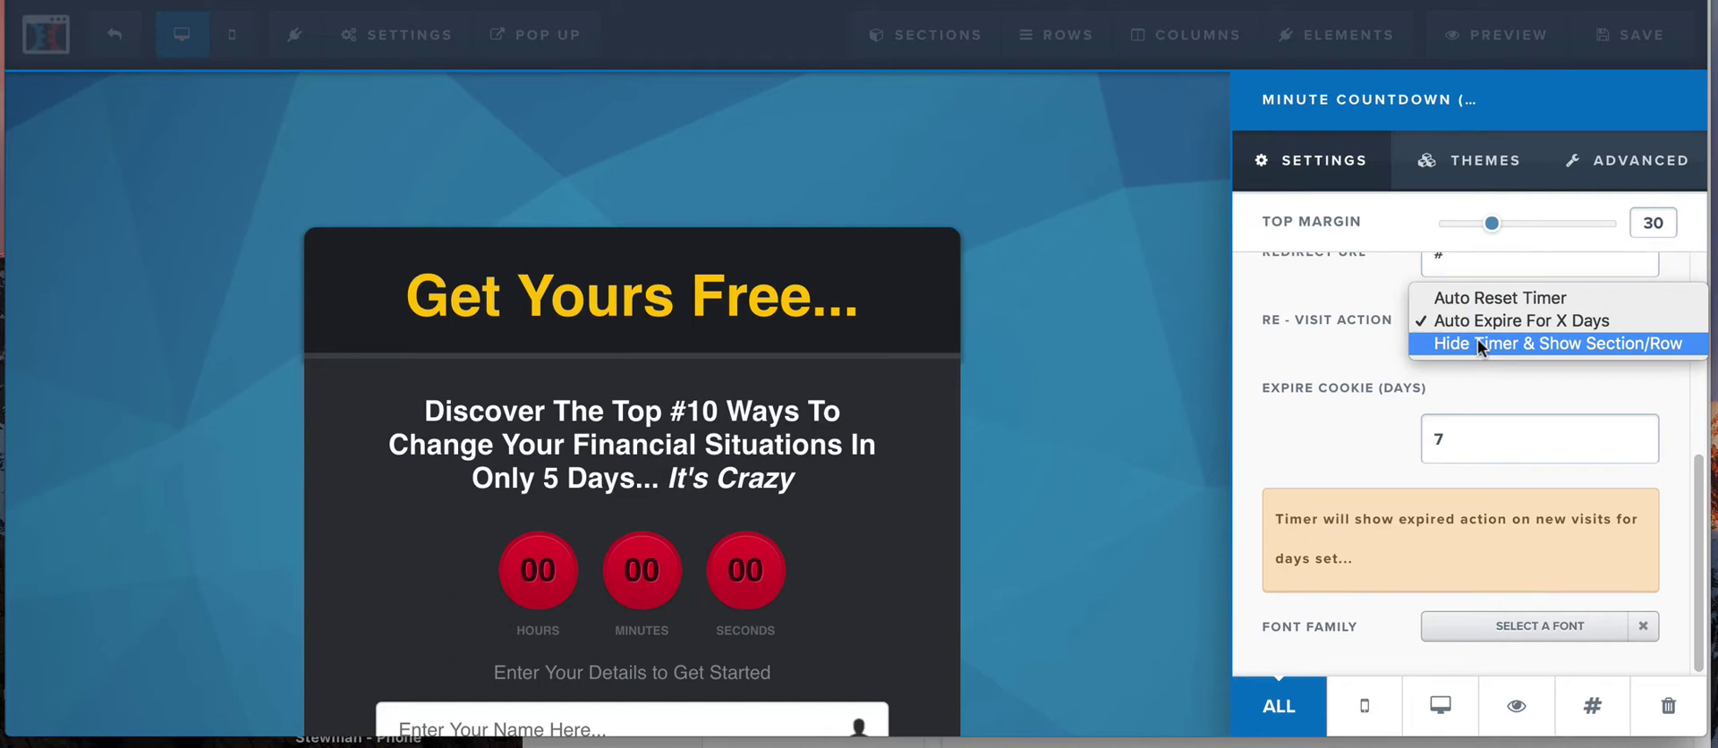
Step: Replace the 'Enter Your Details' line with the text 'Sorry, You Missed It!'
left_click(866, 526)
left_click(690, 668)
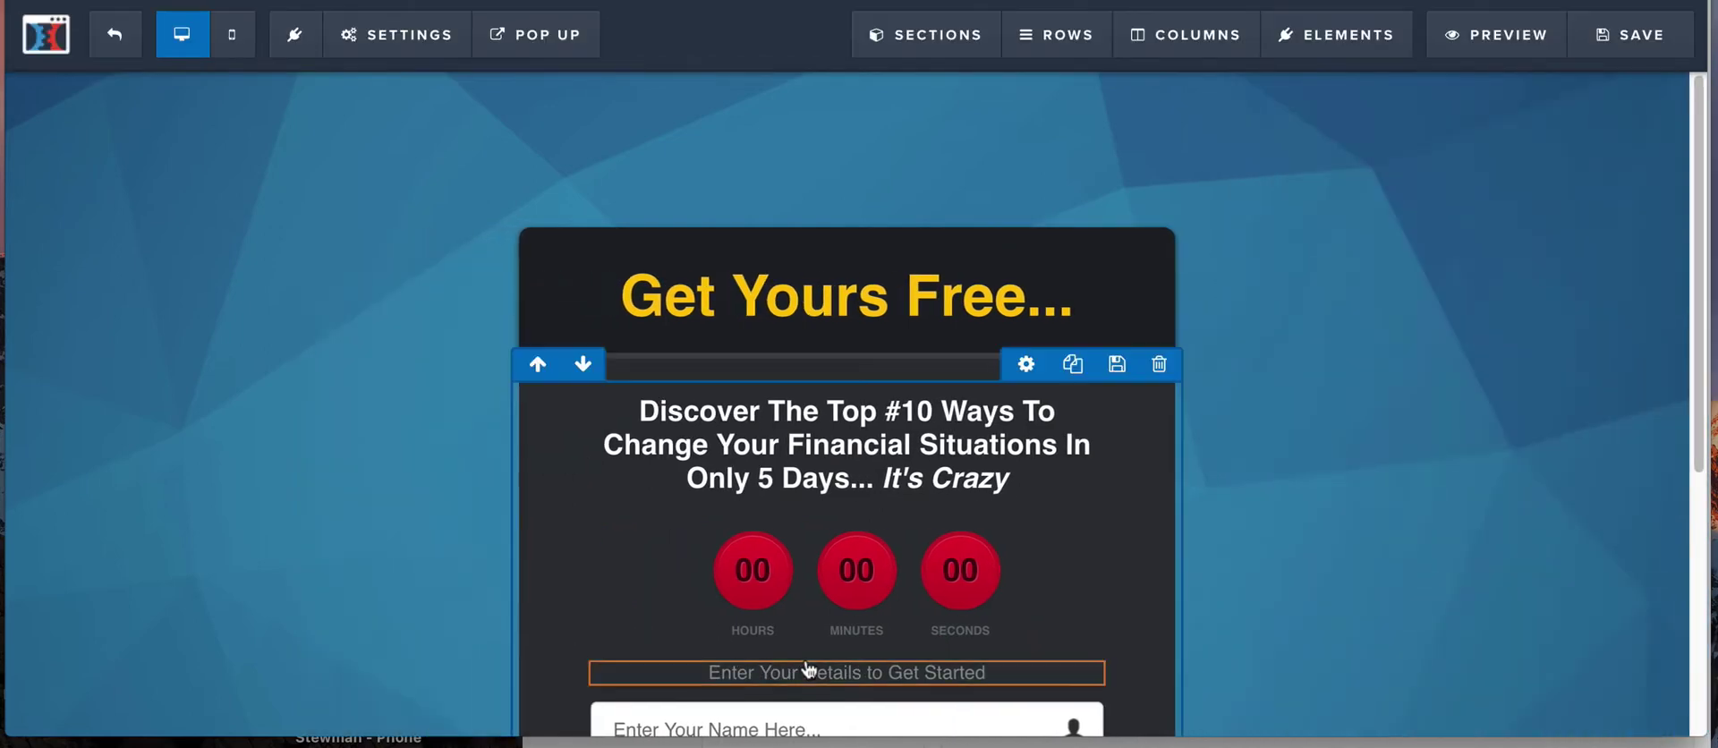
triple_click(807, 669)
type("So")
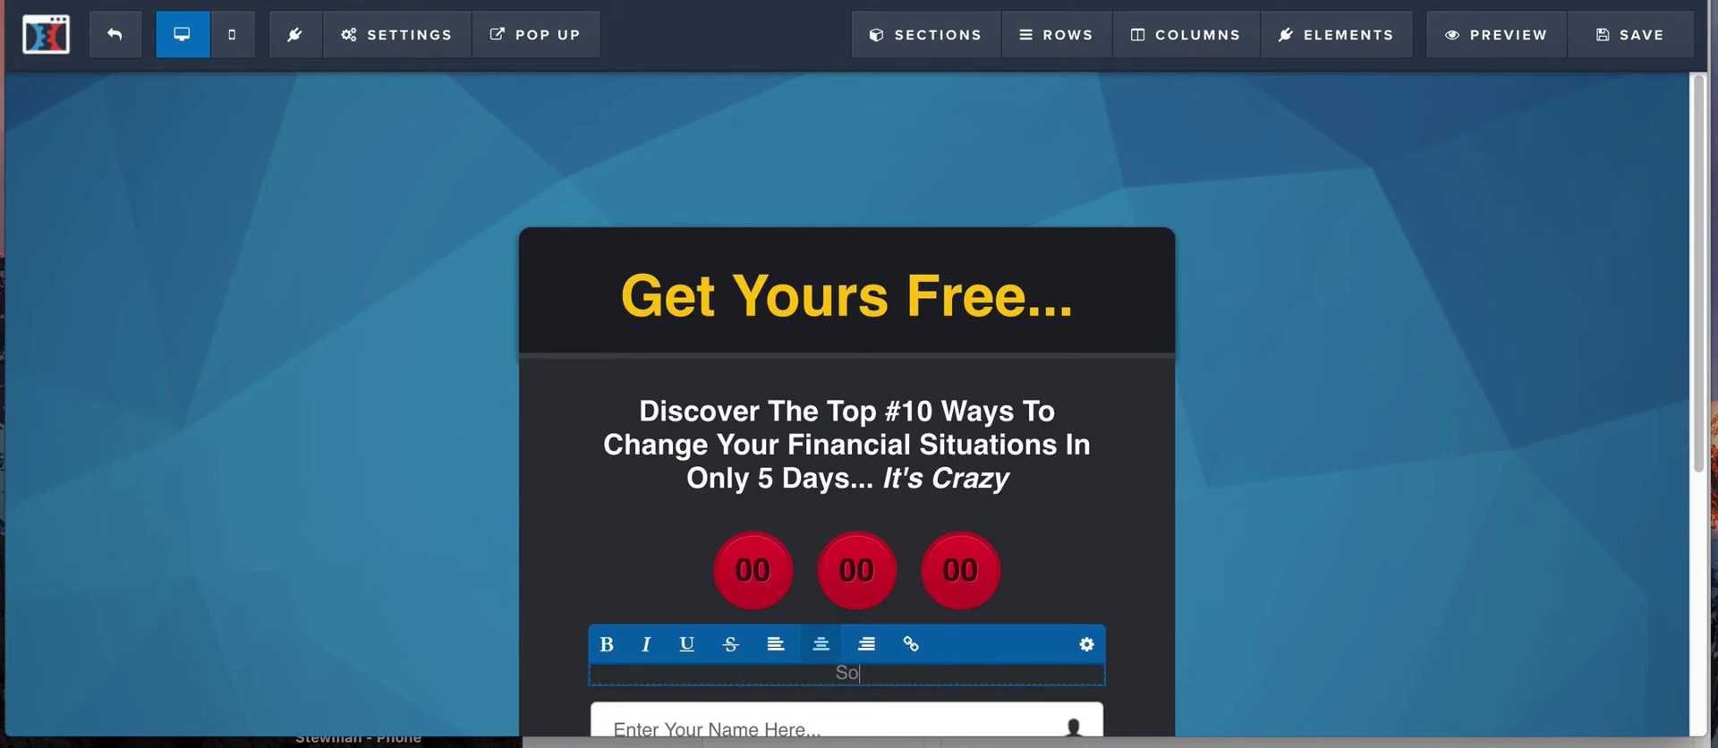
type("rry, You Missed It,")
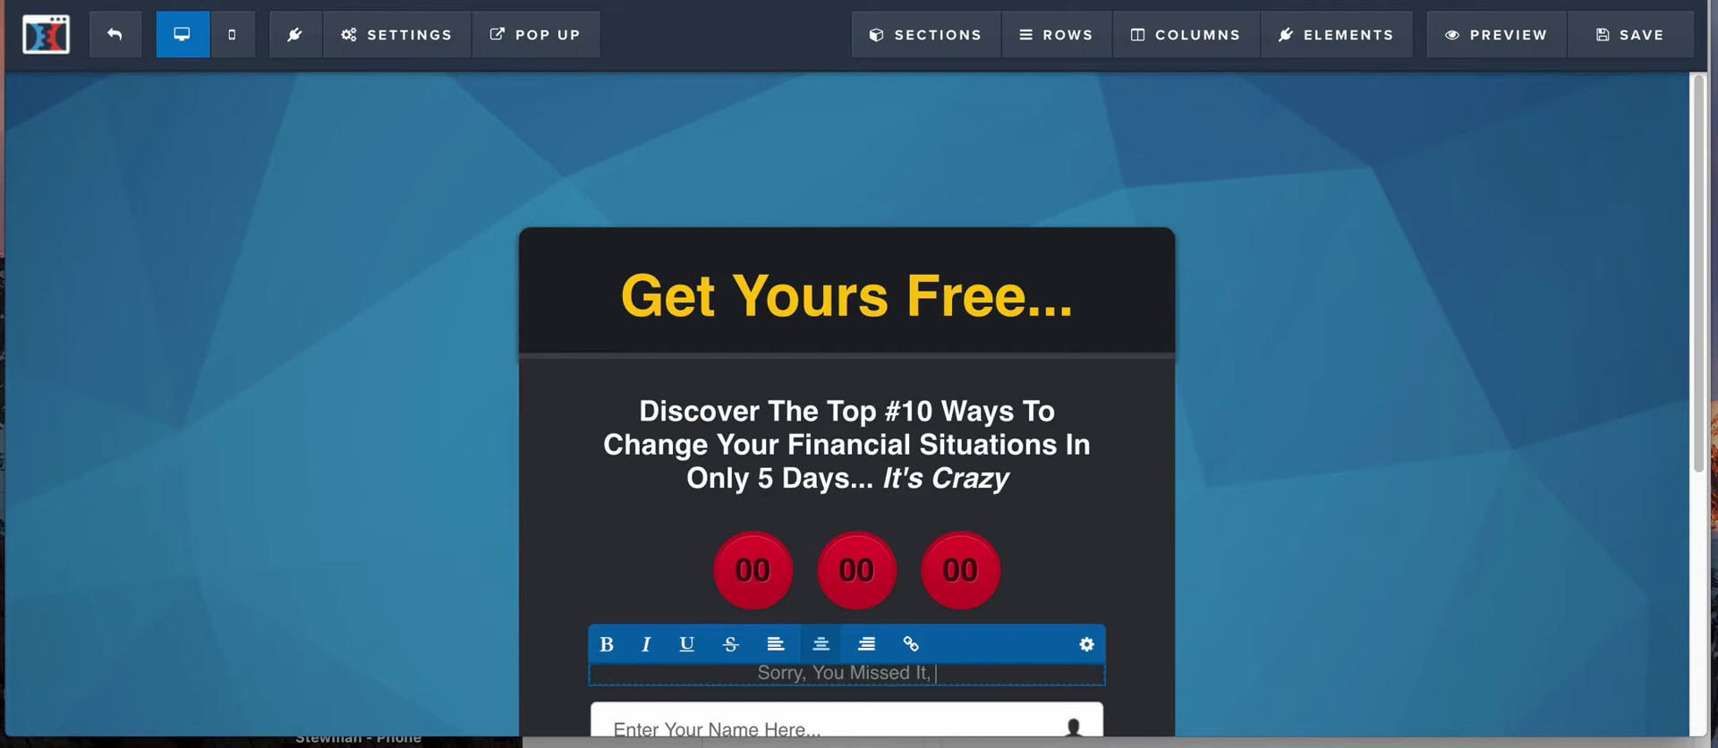
key("BackSpace")
key("BackSpace")
type("!")
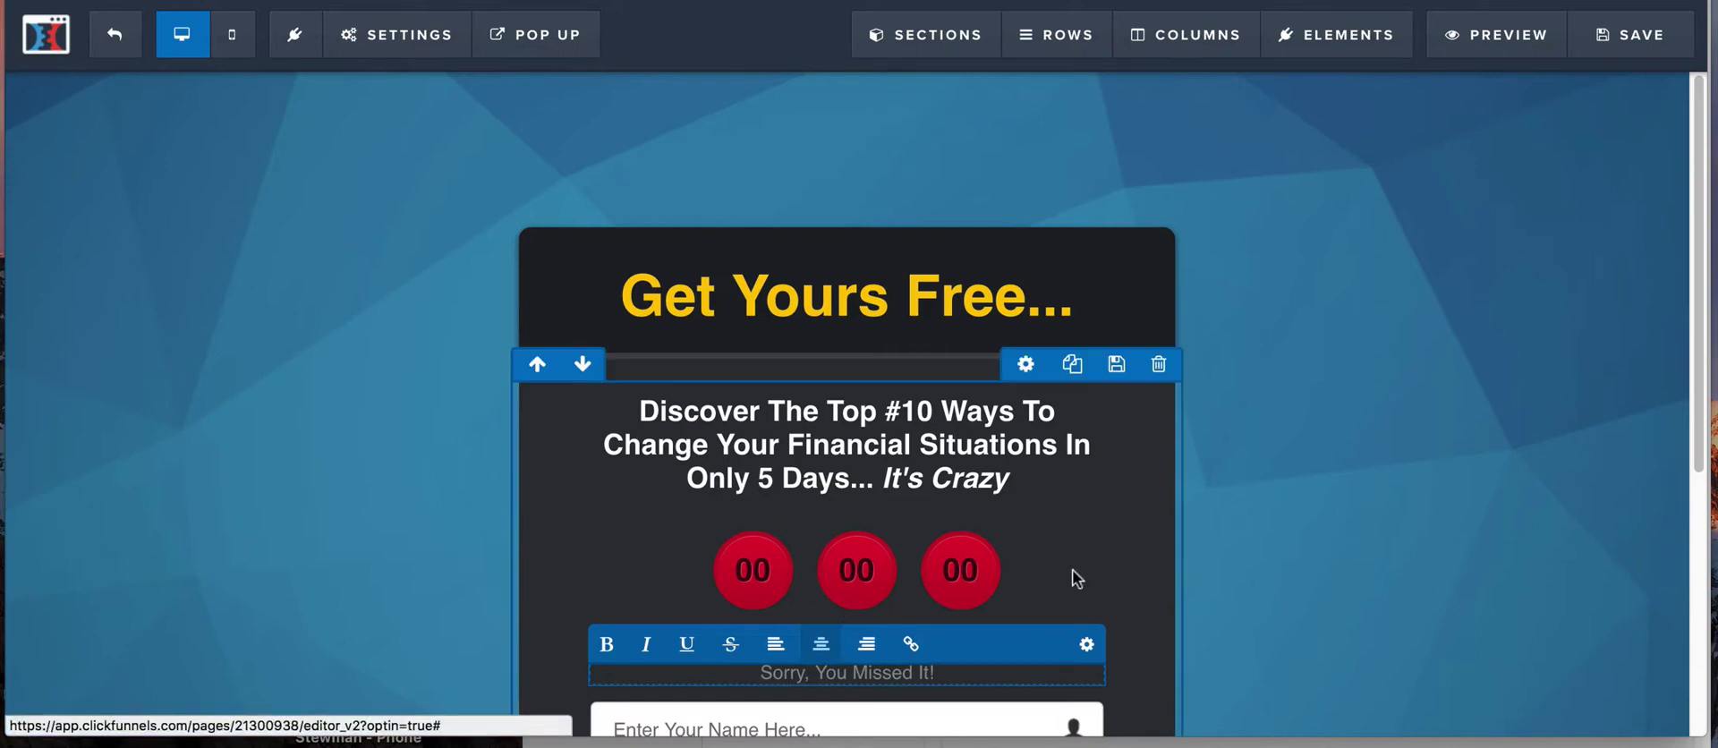
left_click(1157, 556)
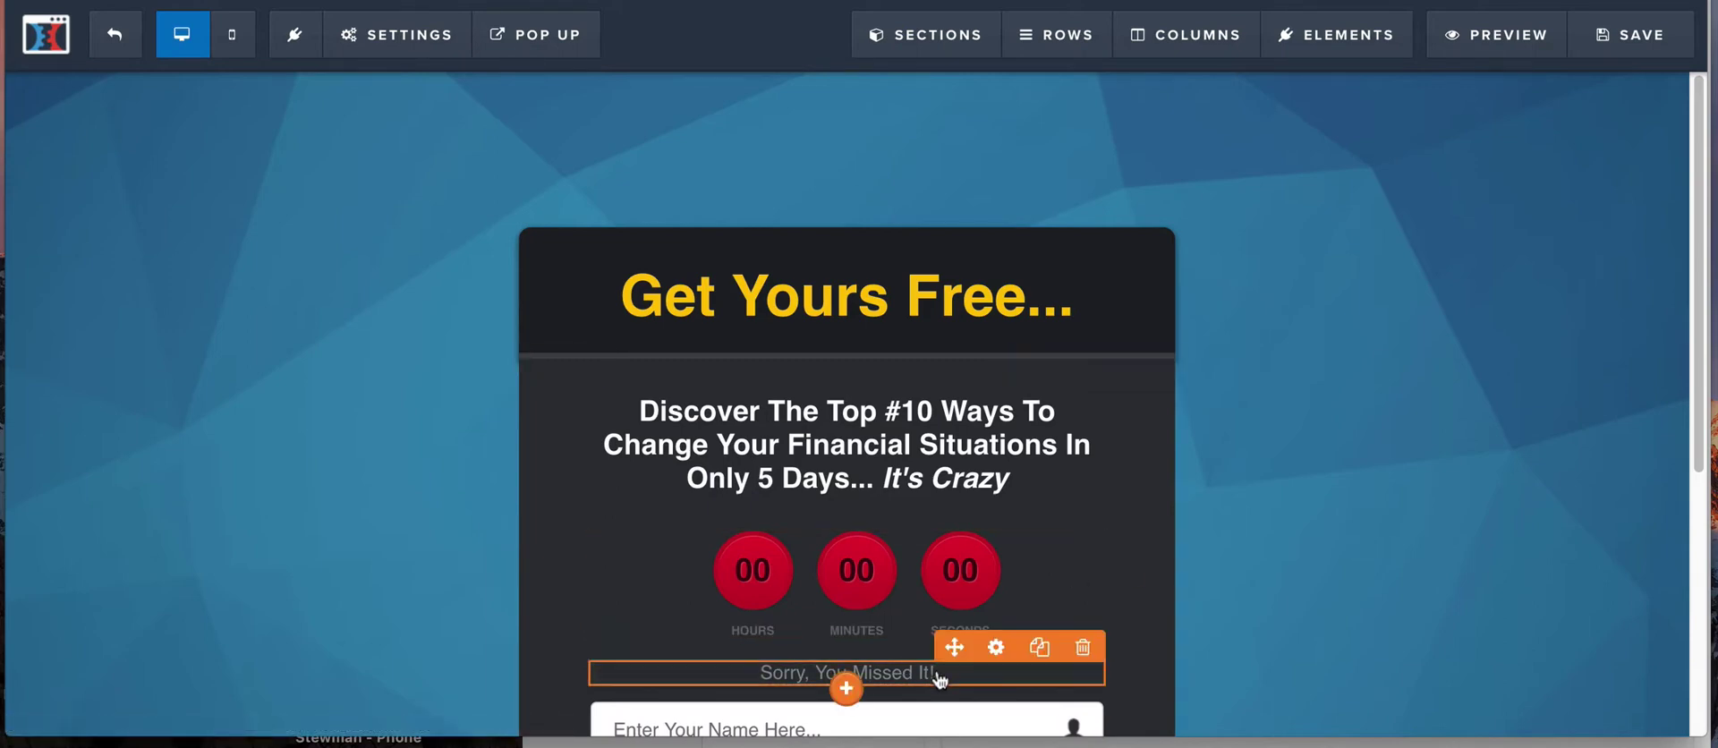
Step: Hide the 'Sorry, You Missed It!' line from the page
left_click(995, 650)
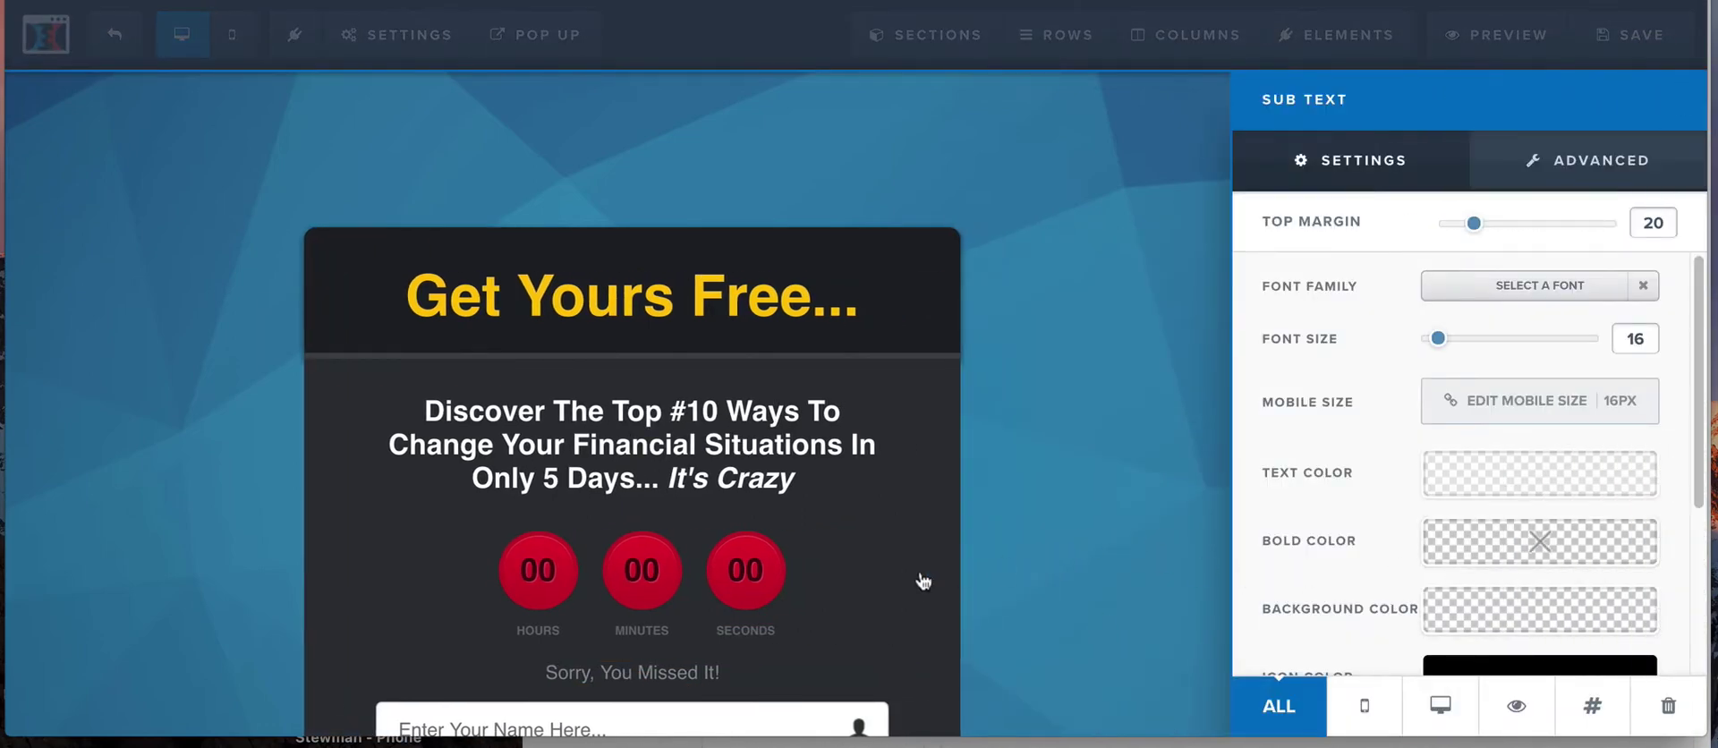
scroll(1478, 545, "down", 2)
scroll(1478, 545, "down", 4)
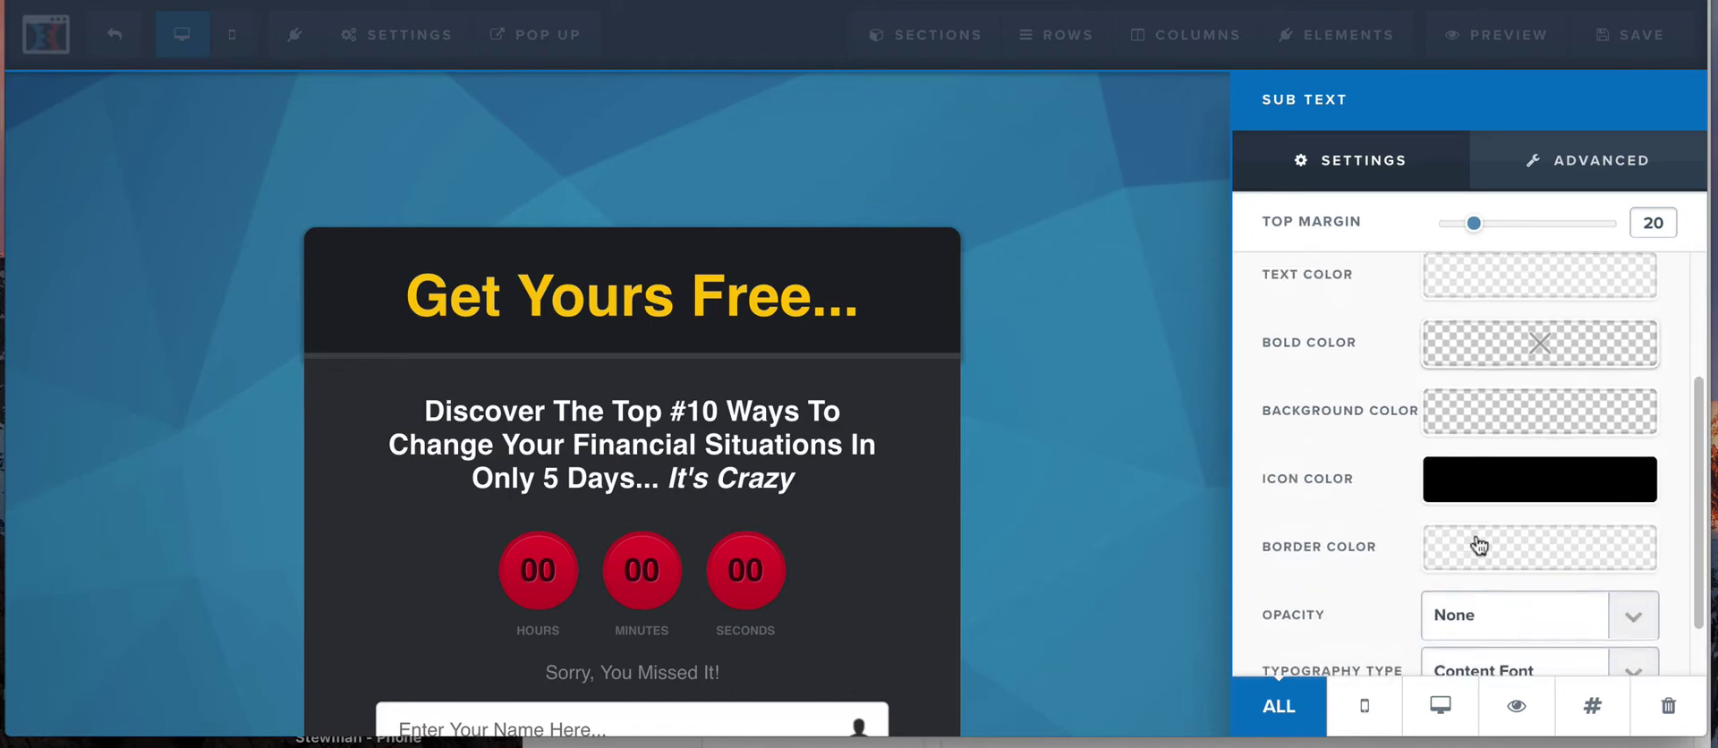
left_click(1516, 711)
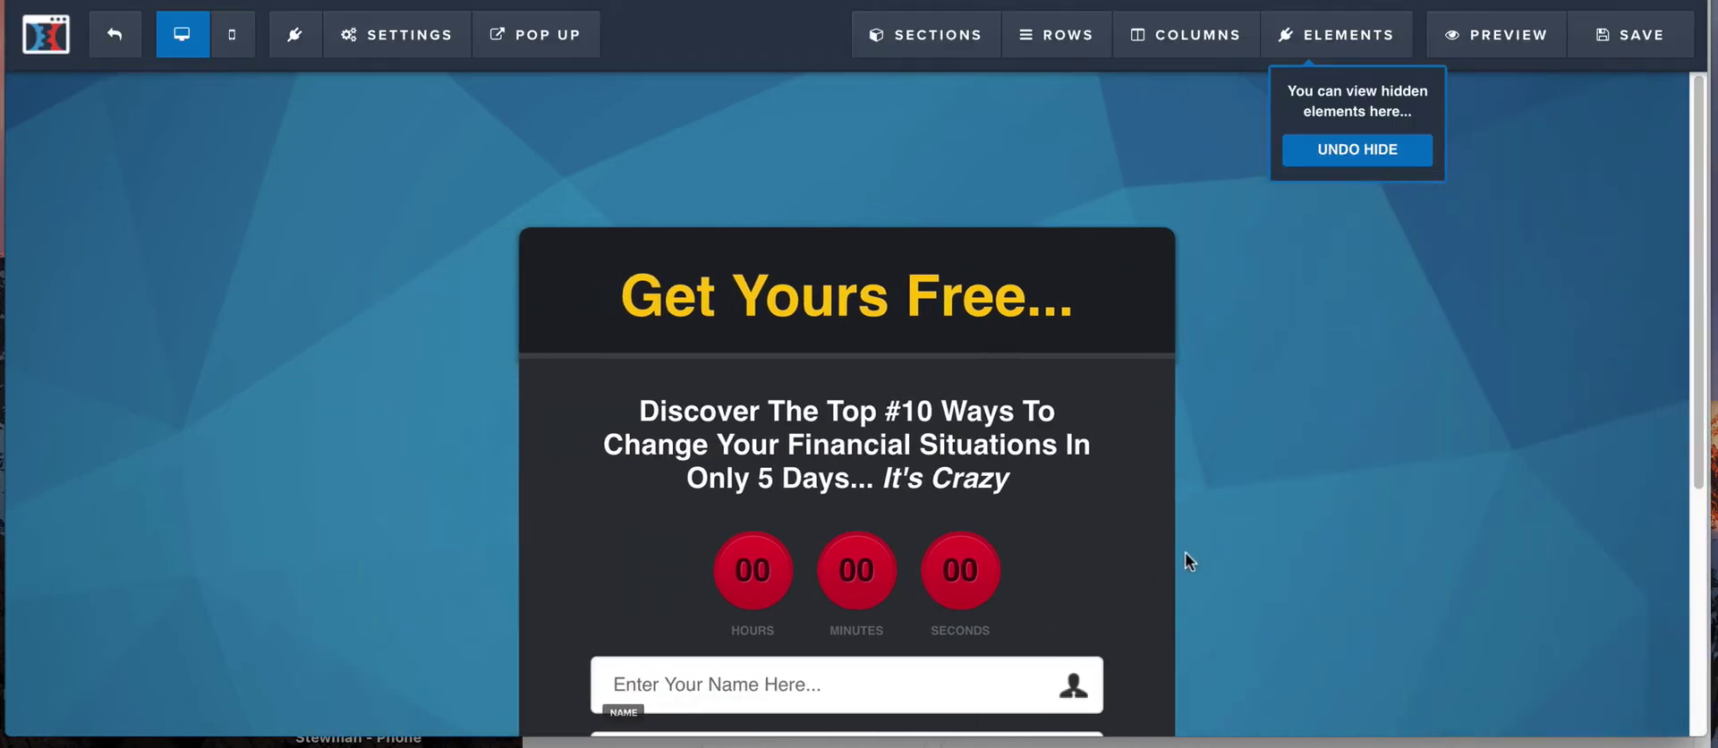
Step: Shorten the countdown to 0 minutes 3 seconds, keeping Redirect To URL as the expire action
left_click(1029, 570)
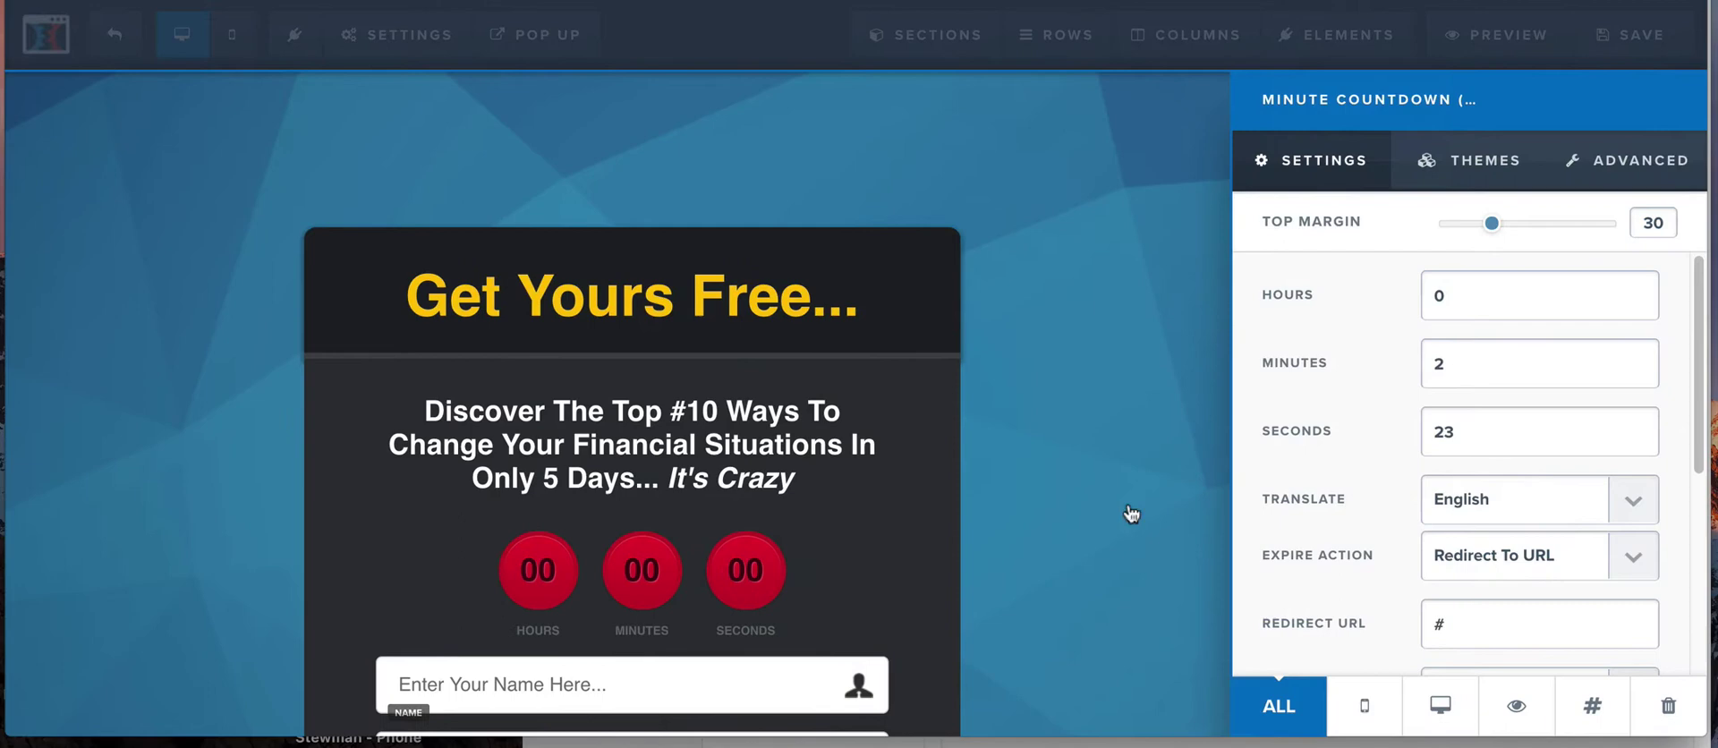
double_click(1459, 364)
type("0")
double_click(1454, 432)
type("3")
scroll(1500, 564, "down", 2)
left_click(1489, 454)
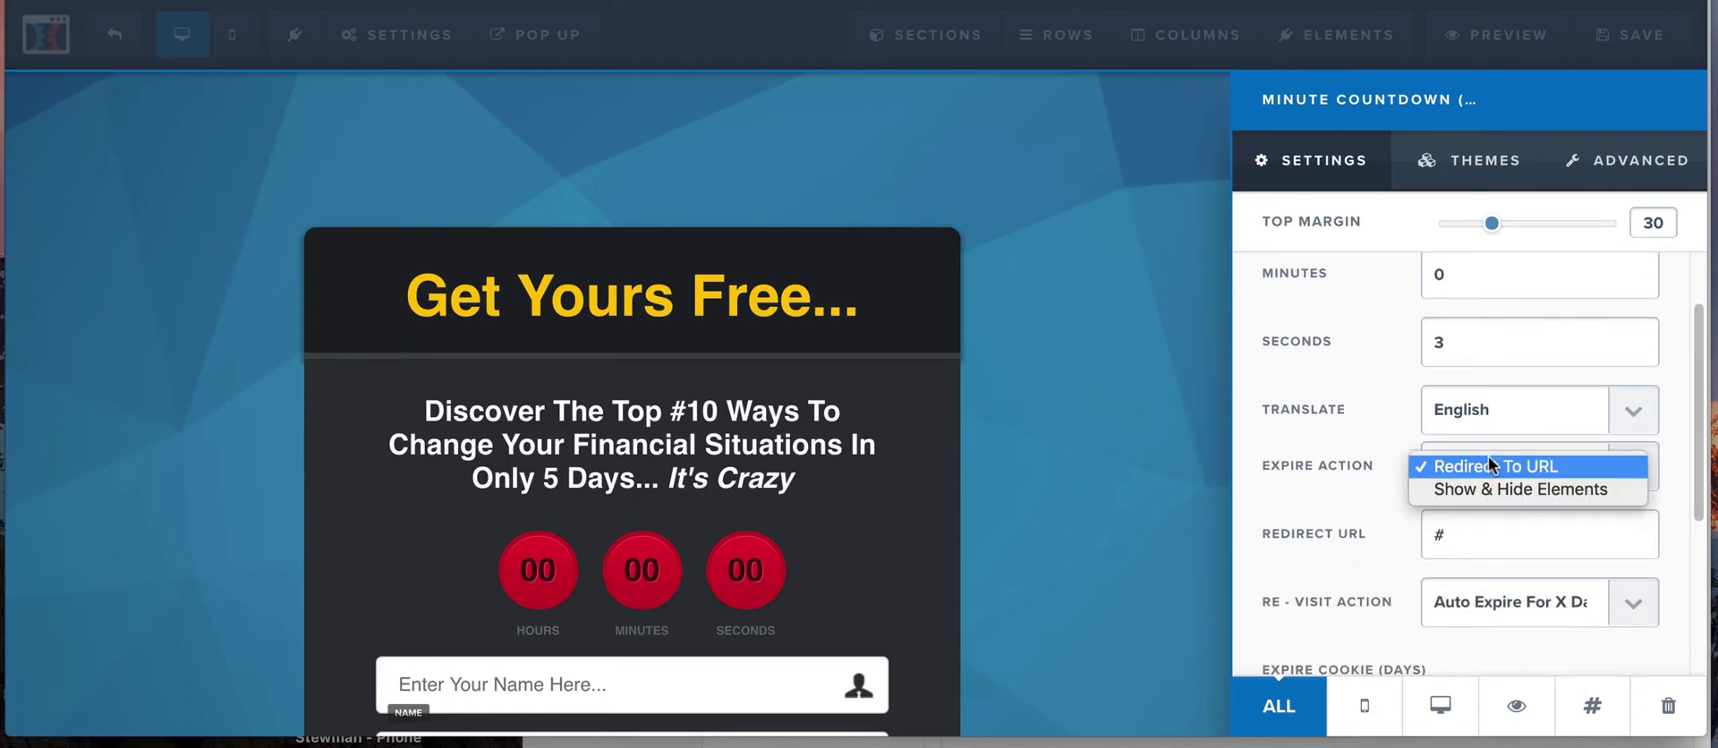
left_click(1485, 465)
scroll(1449, 536, "down", 3)
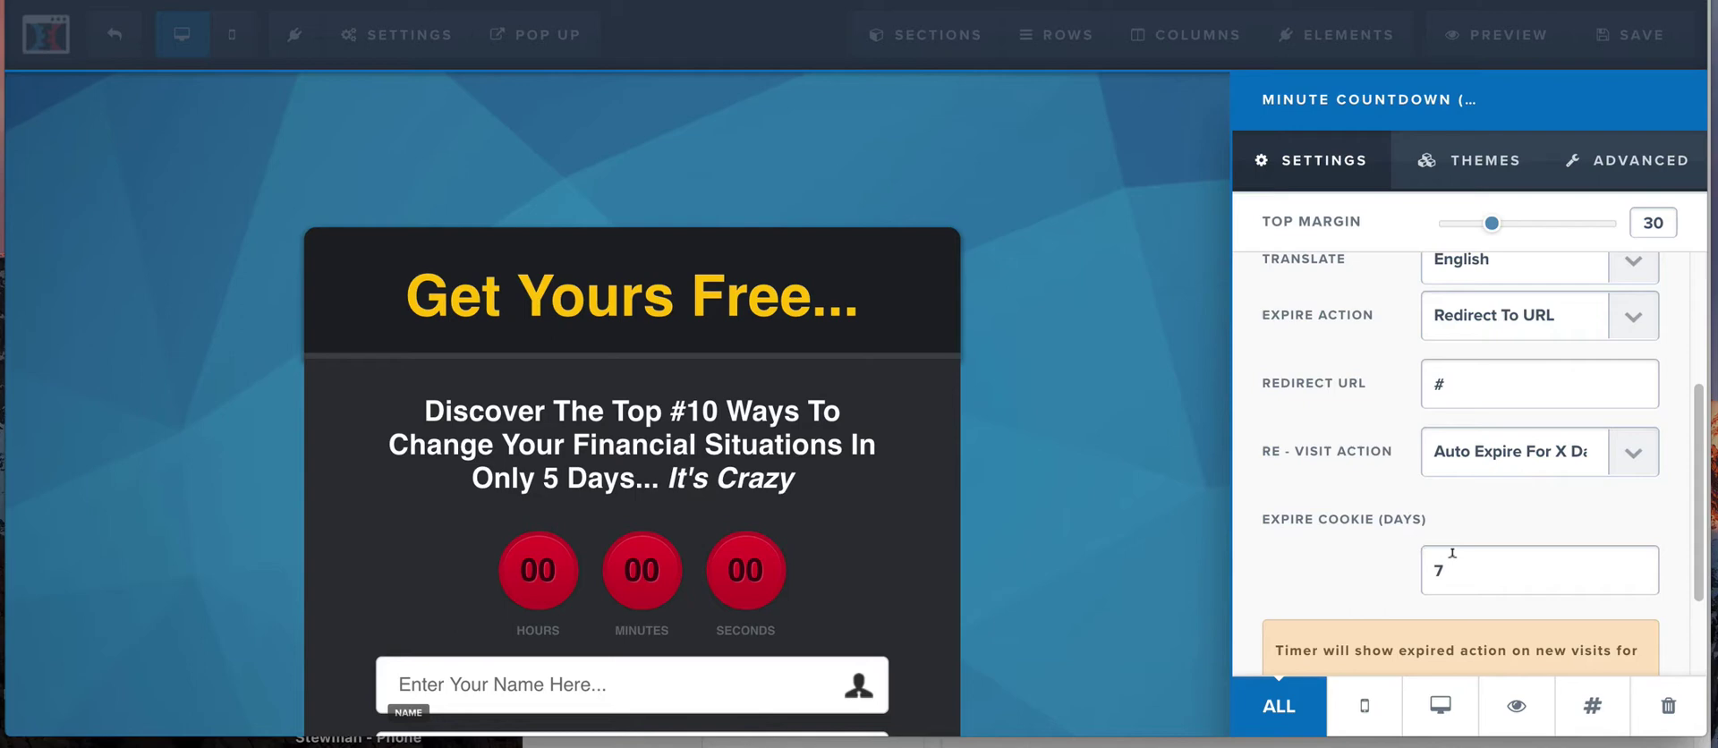
Step: Set the re-visit action to Hide Timer & Show Section/Row and the minutes to 5
left_click(1495, 435)
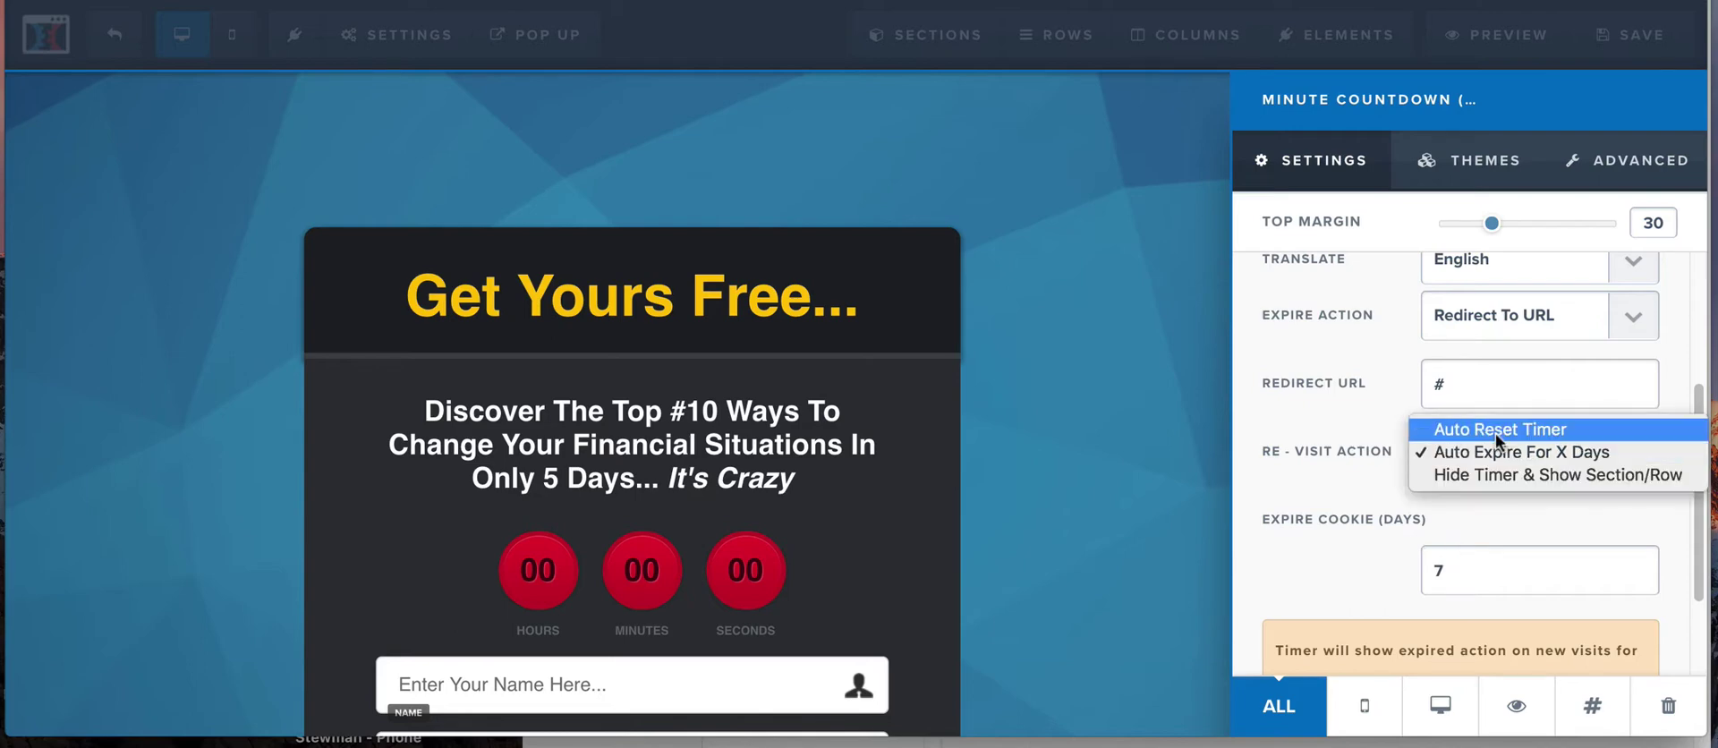
left_click(1473, 473)
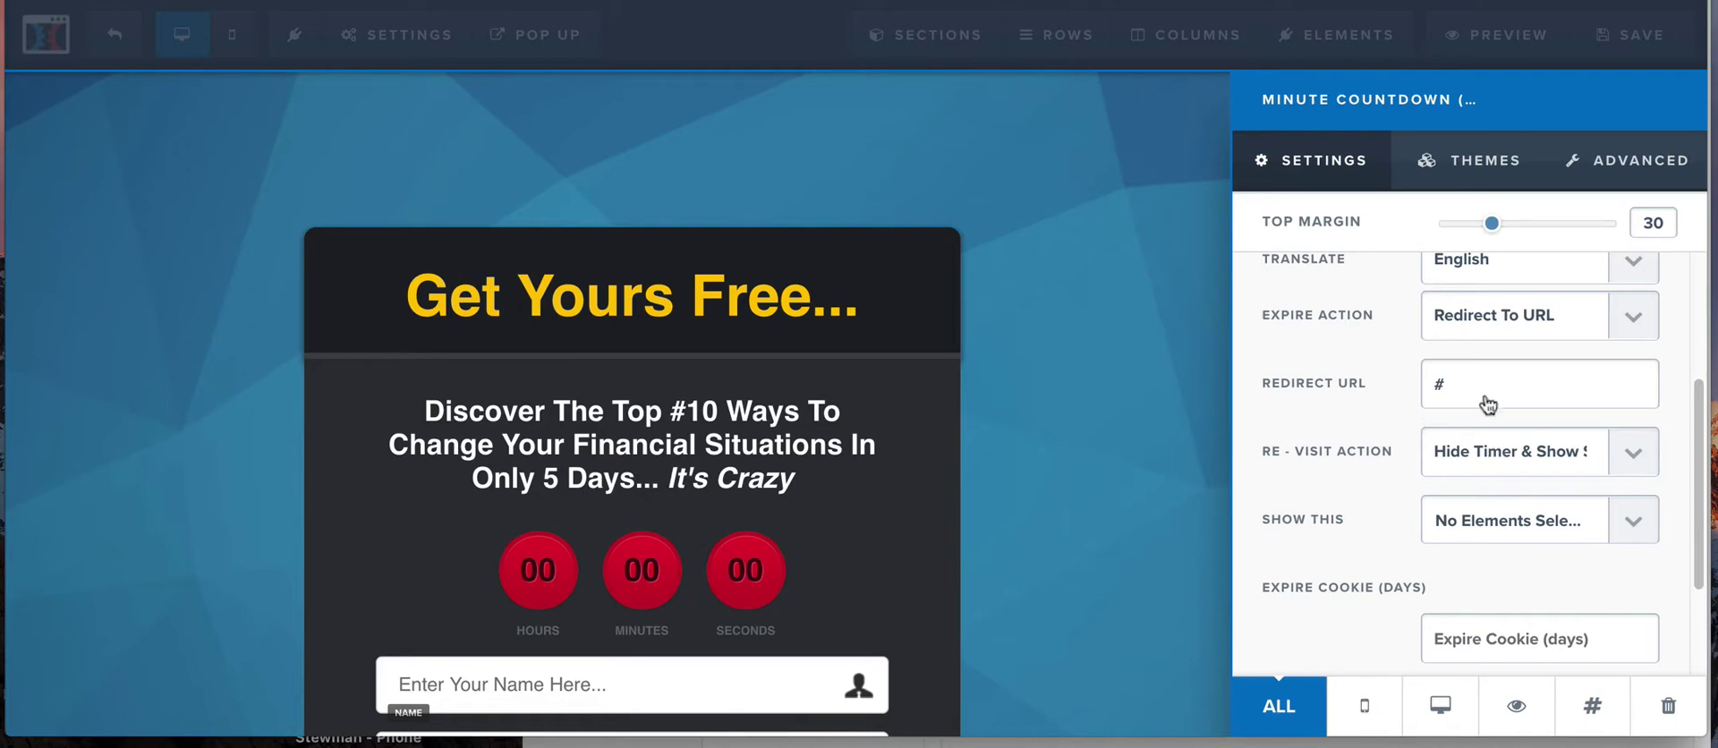
scroll(1458, 353, "up", 2)
scroll(1461, 357, "up", 3)
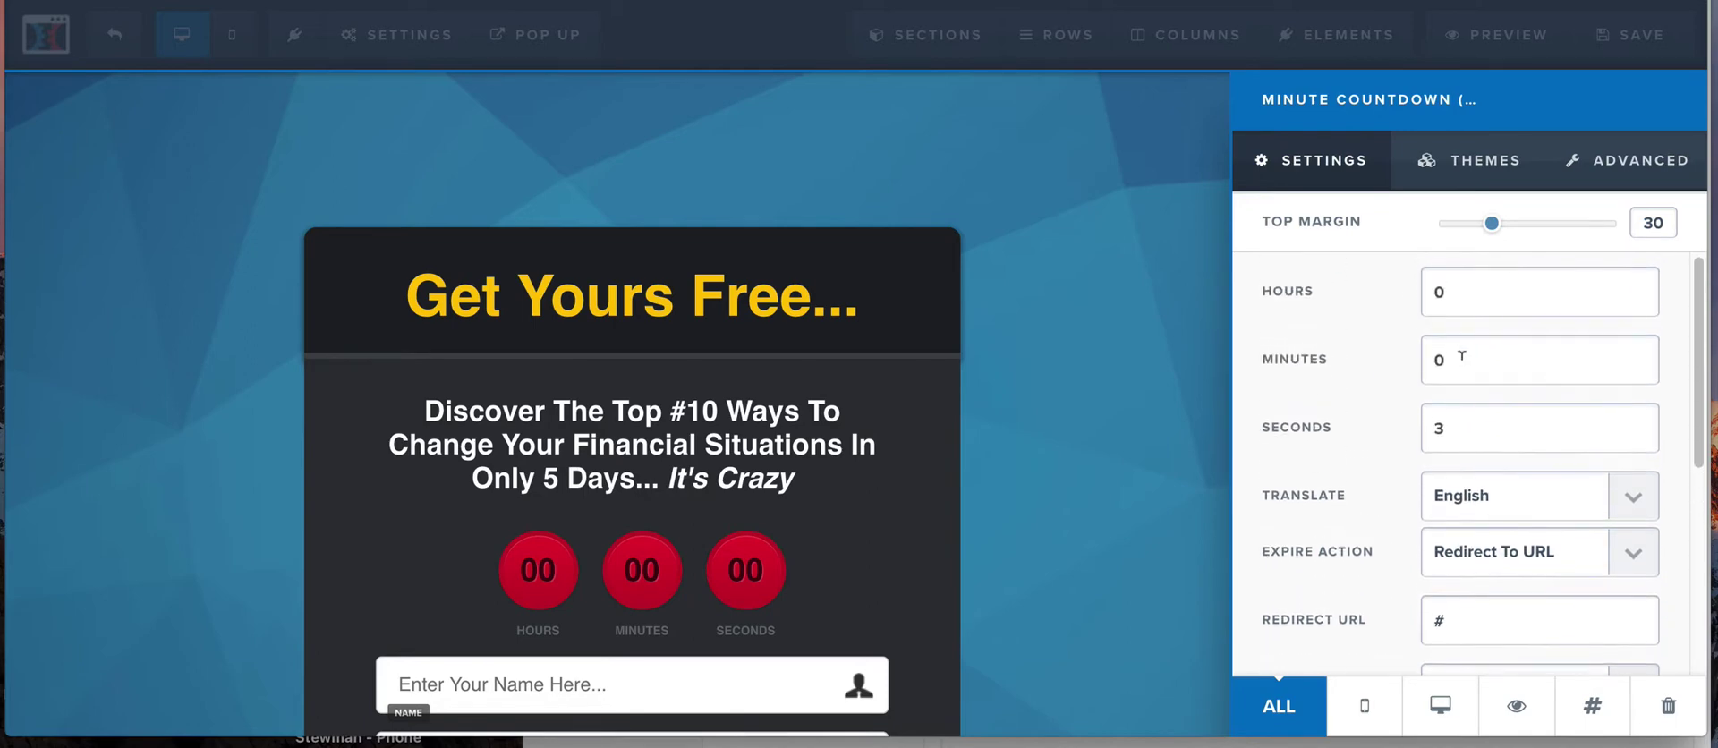
double_click(1458, 431)
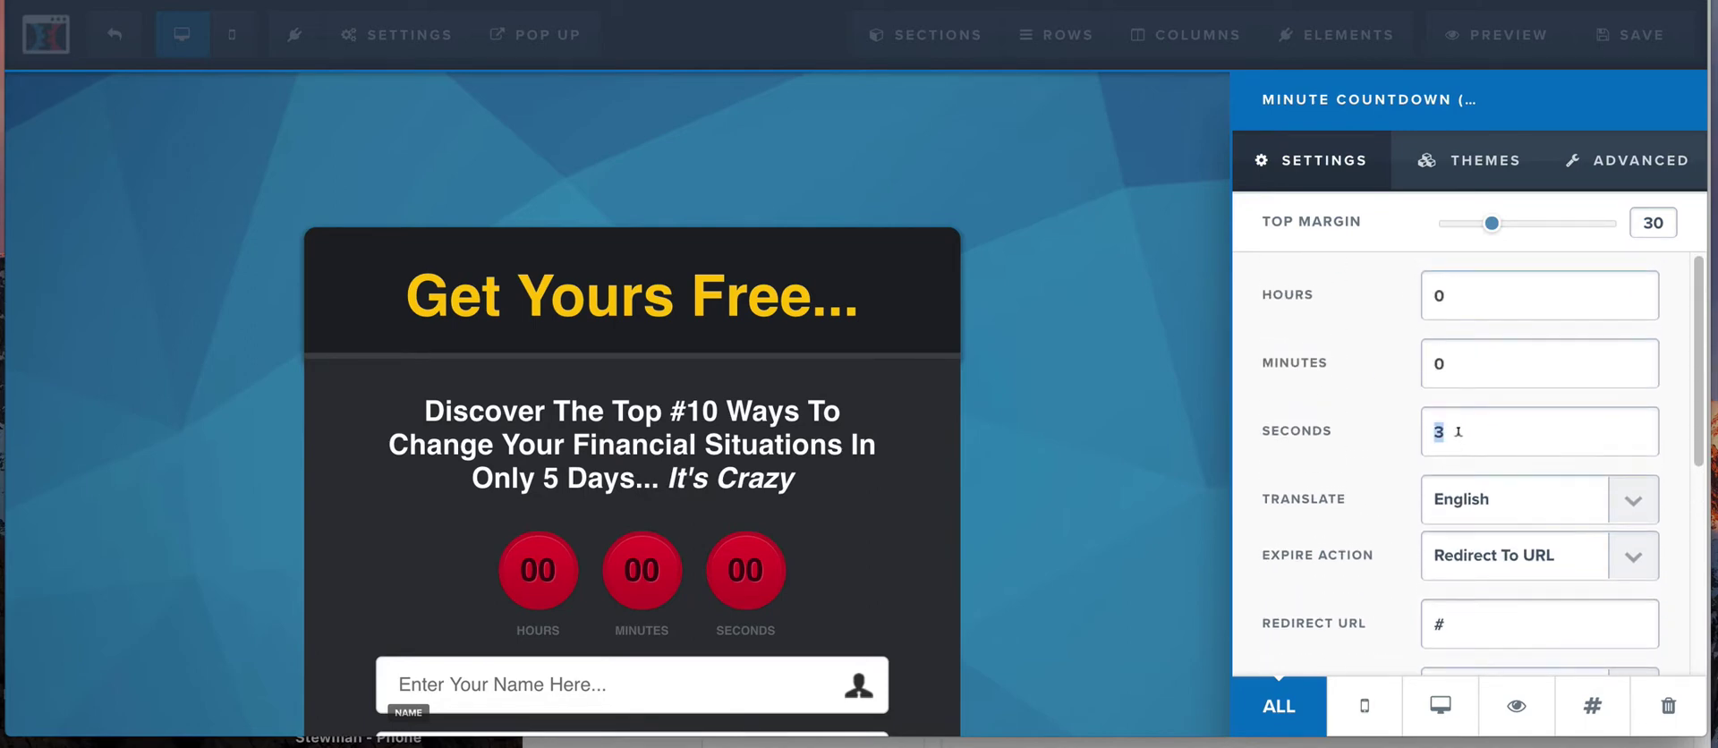
double_click(1477, 353)
type("5")
Step: Choose the headline element as what appears when the timer is hidden
scroll(1472, 420, "down", 5)
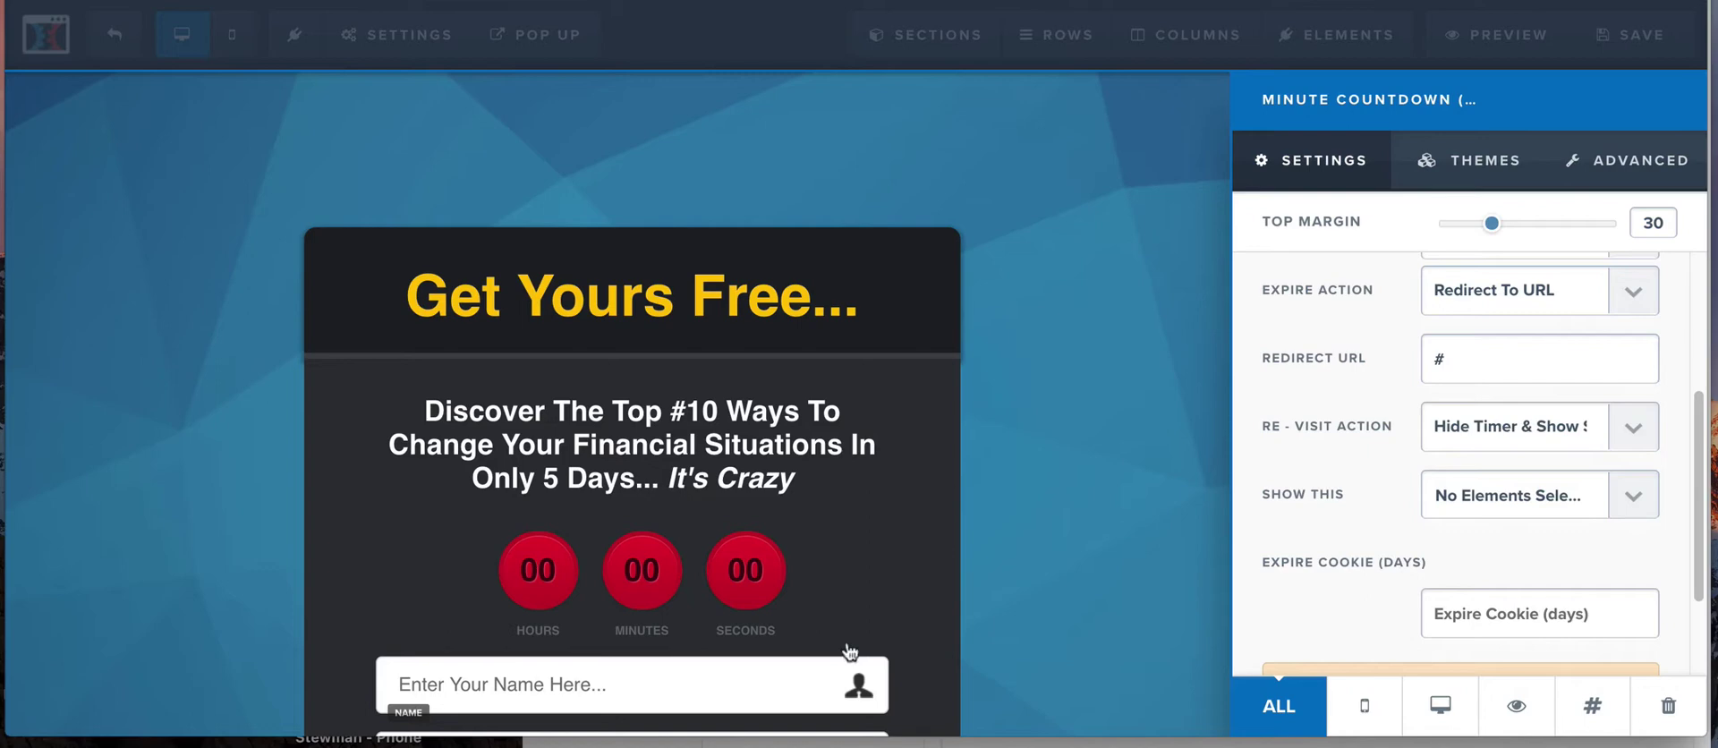
scroll(1519, 494, "down", 3)
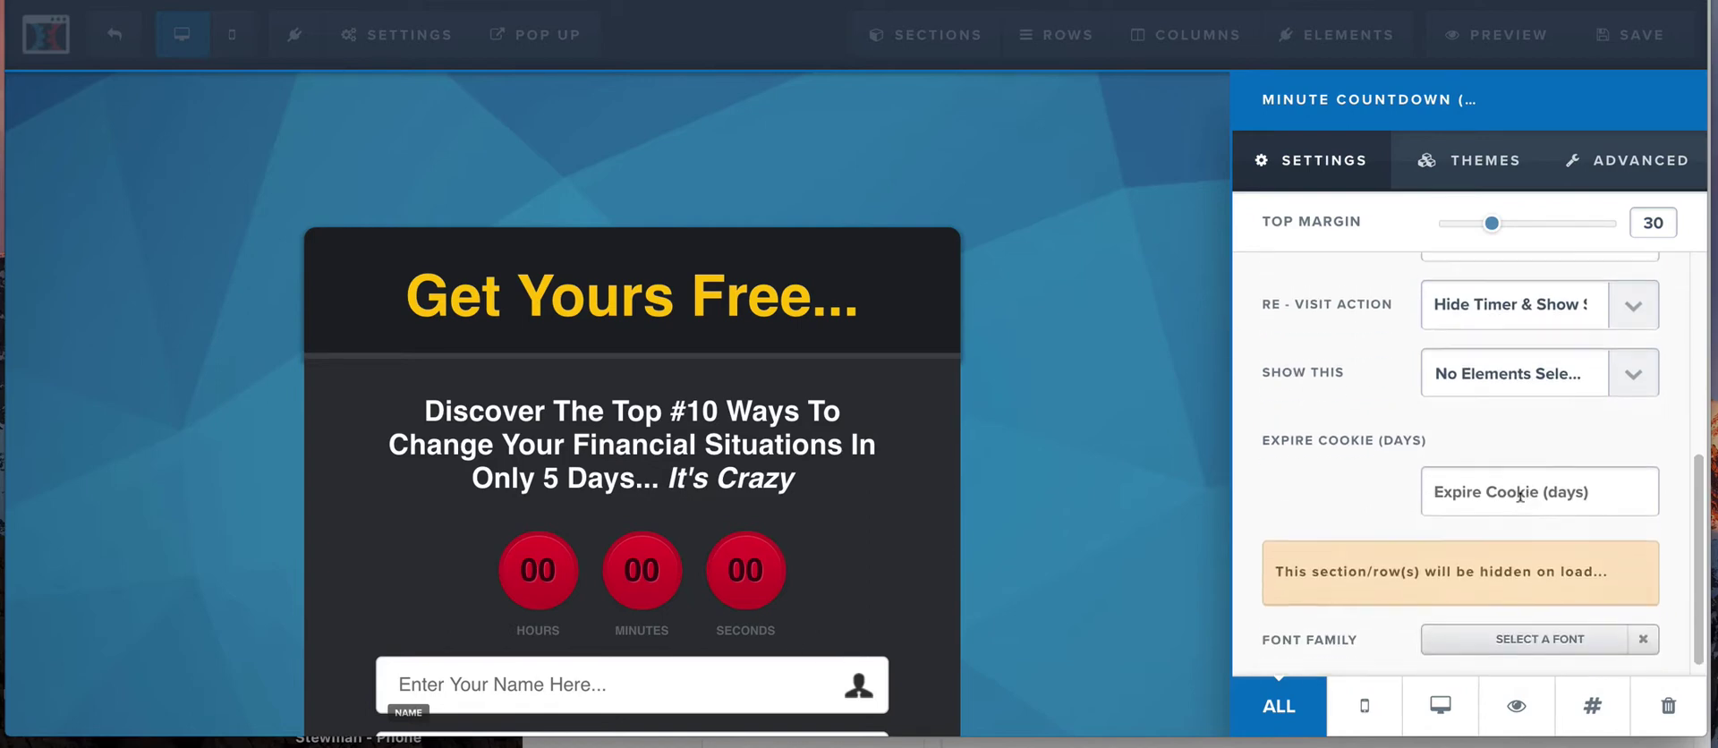
scroll(1519, 495, "up", 2)
left_click(1507, 503)
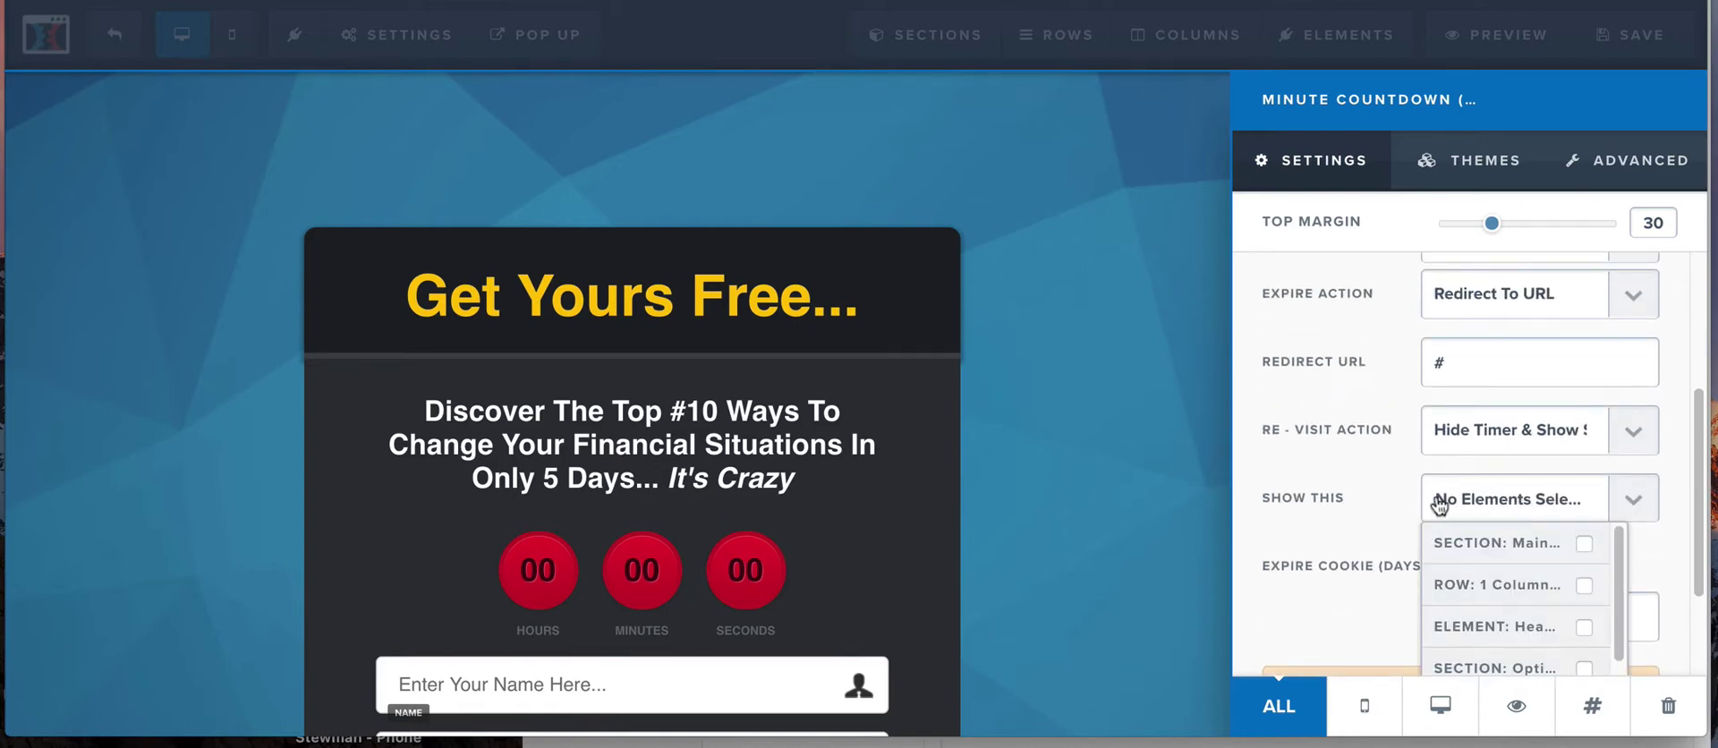
scroll(1362, 487, "down", 3)
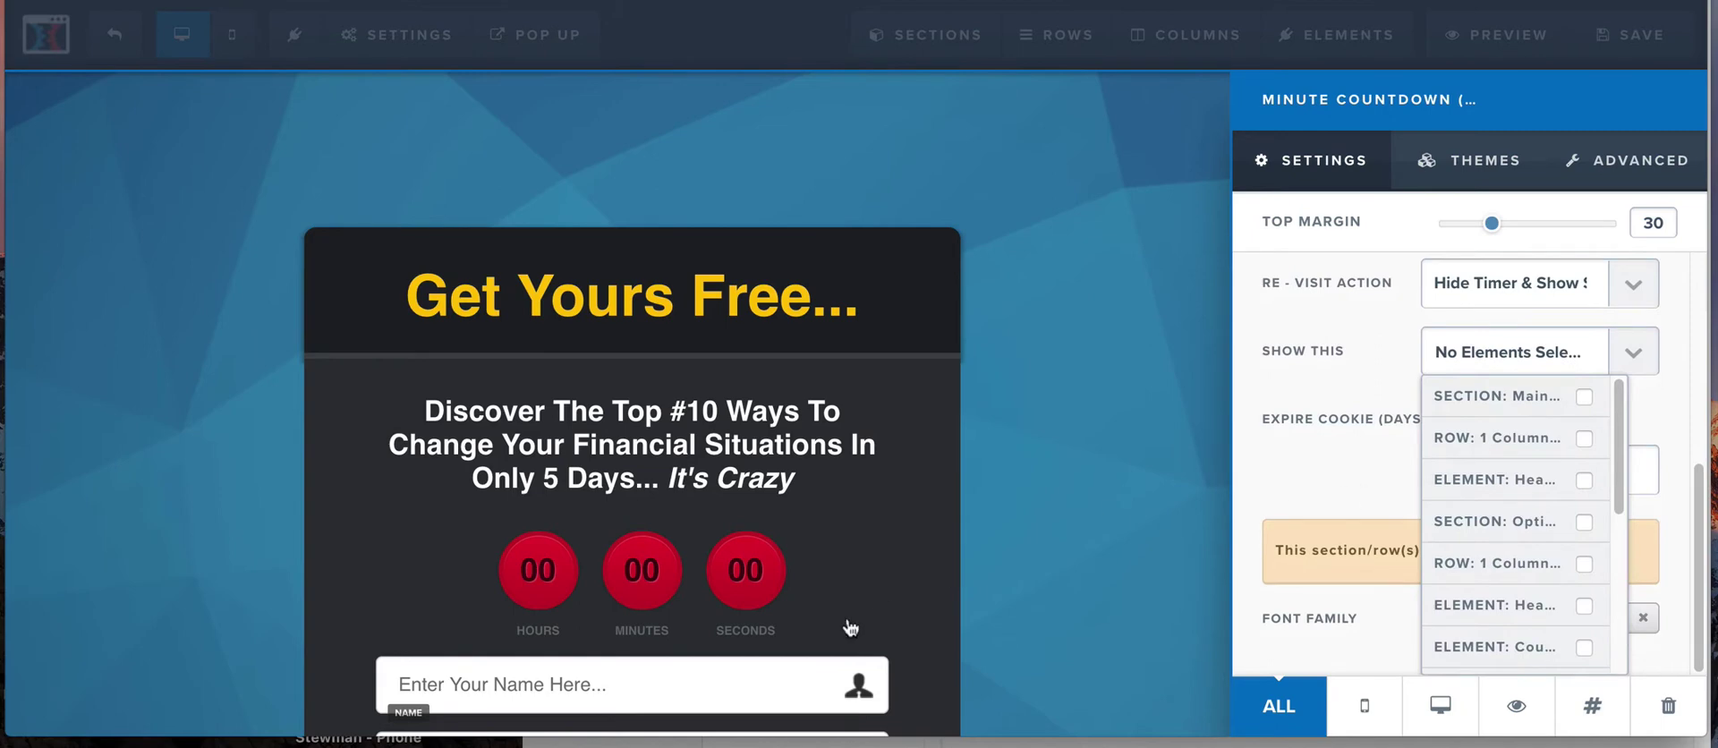
scroll(1488, 480, "down", 3)
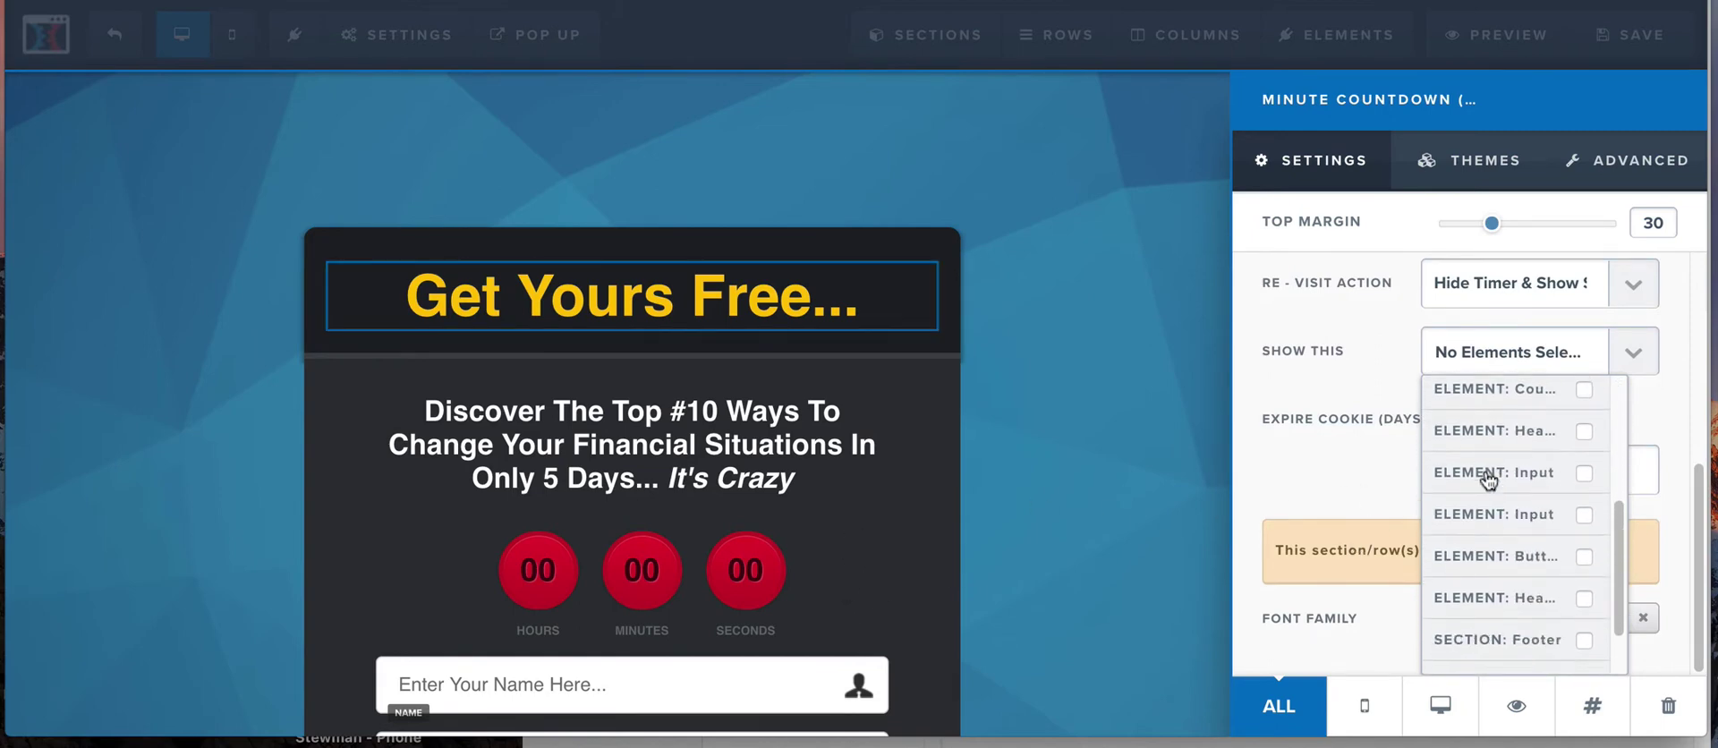
scroll(1488, 480, "down", 2)
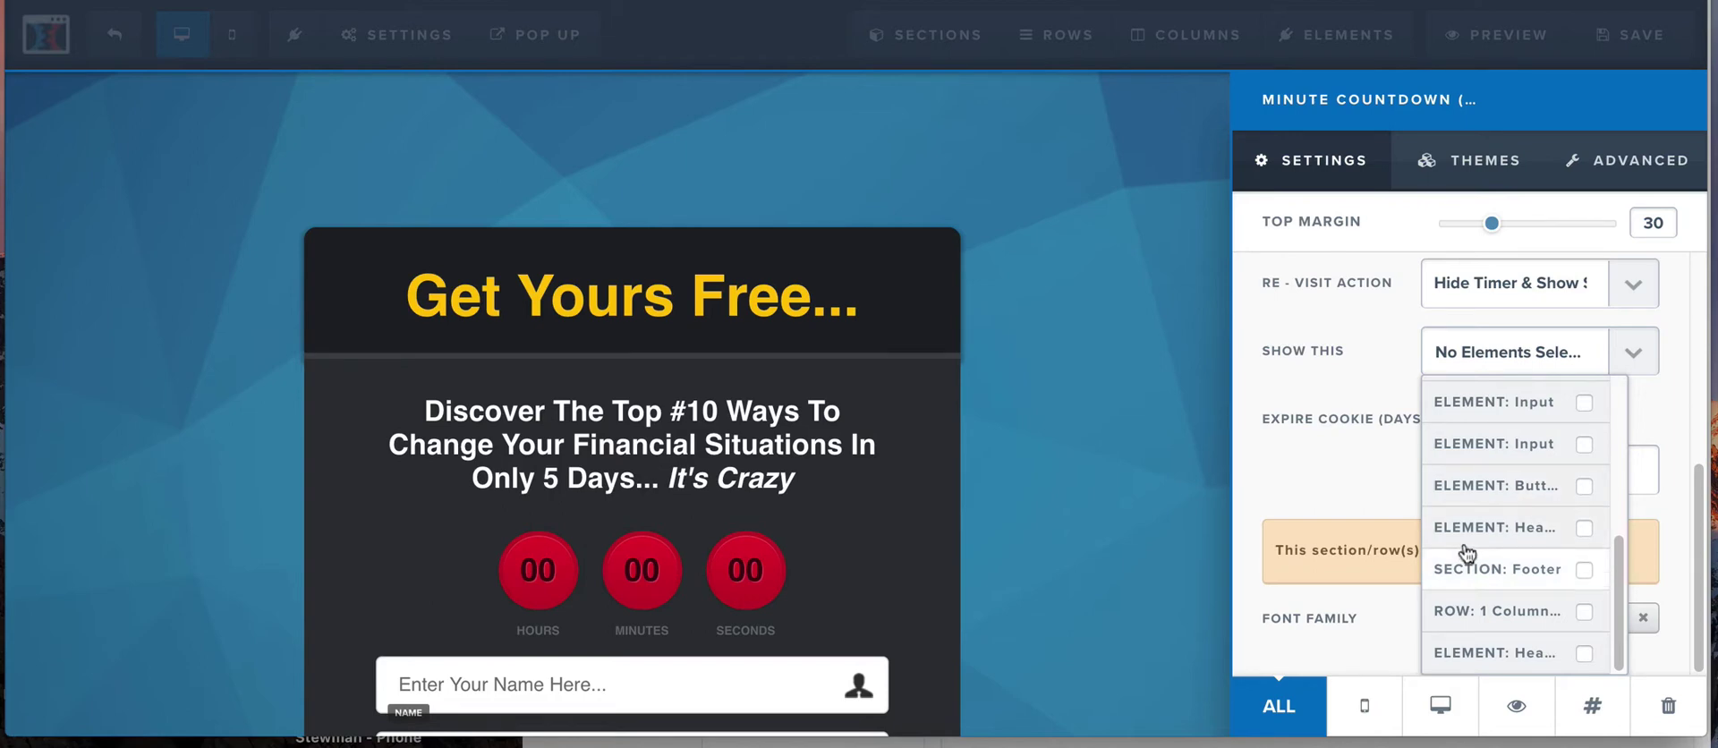
scroll(1480, 441, "up", 2)
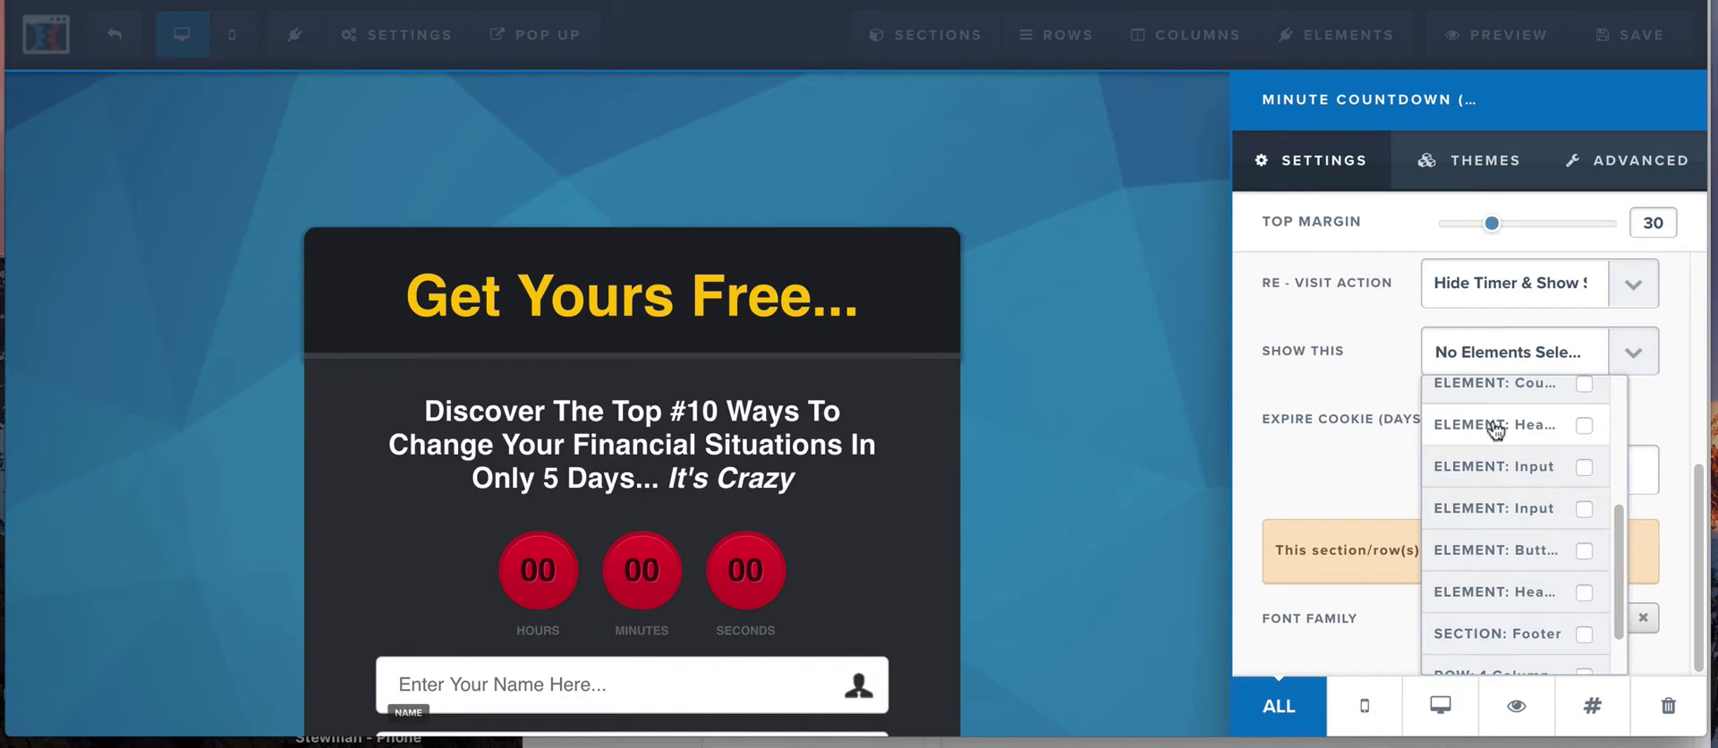
left_click(1583, 427)
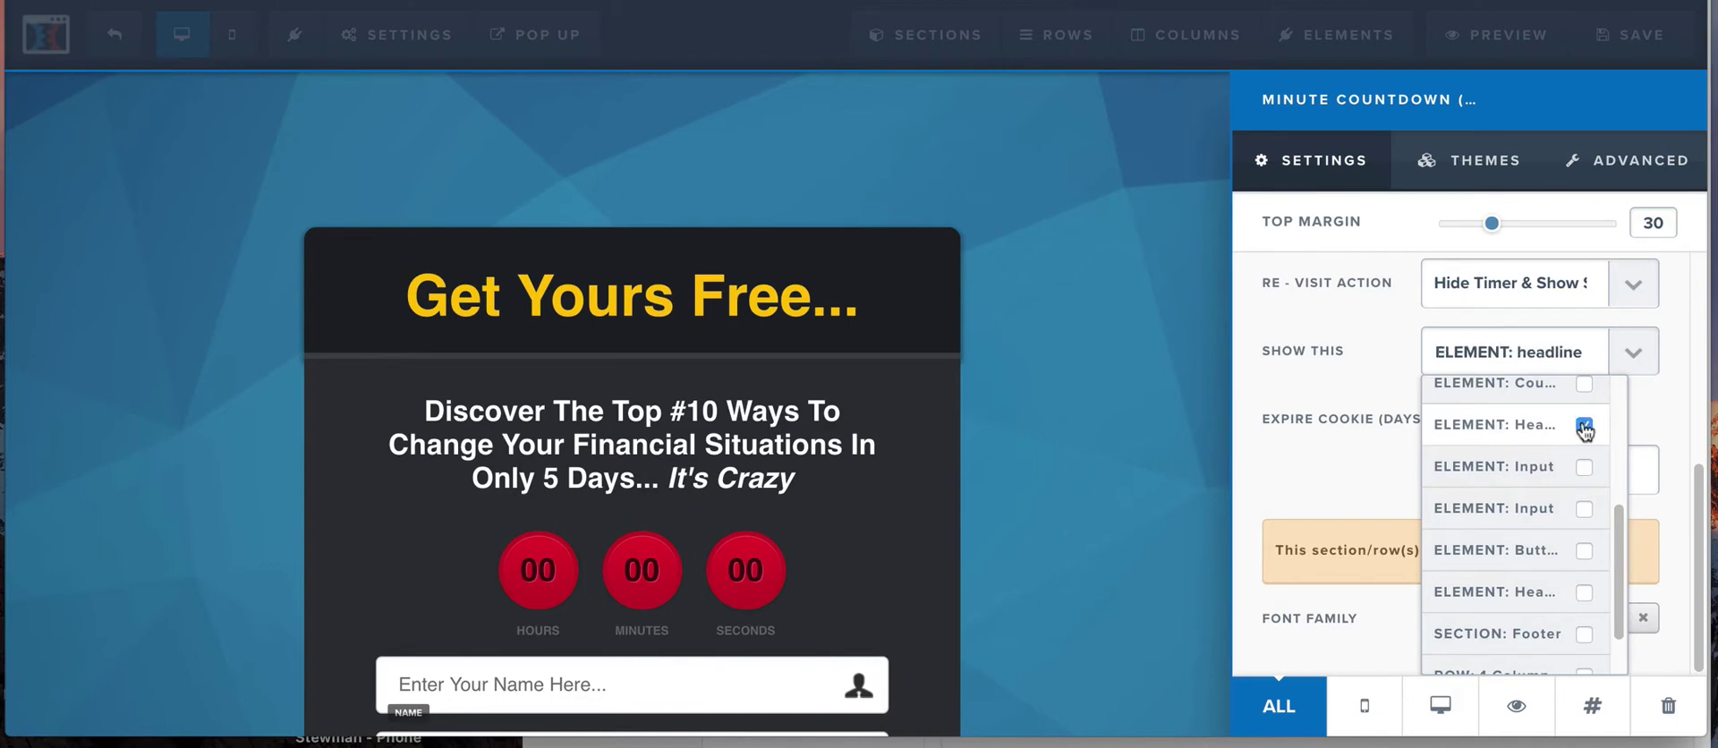
left_click(1288, 464)
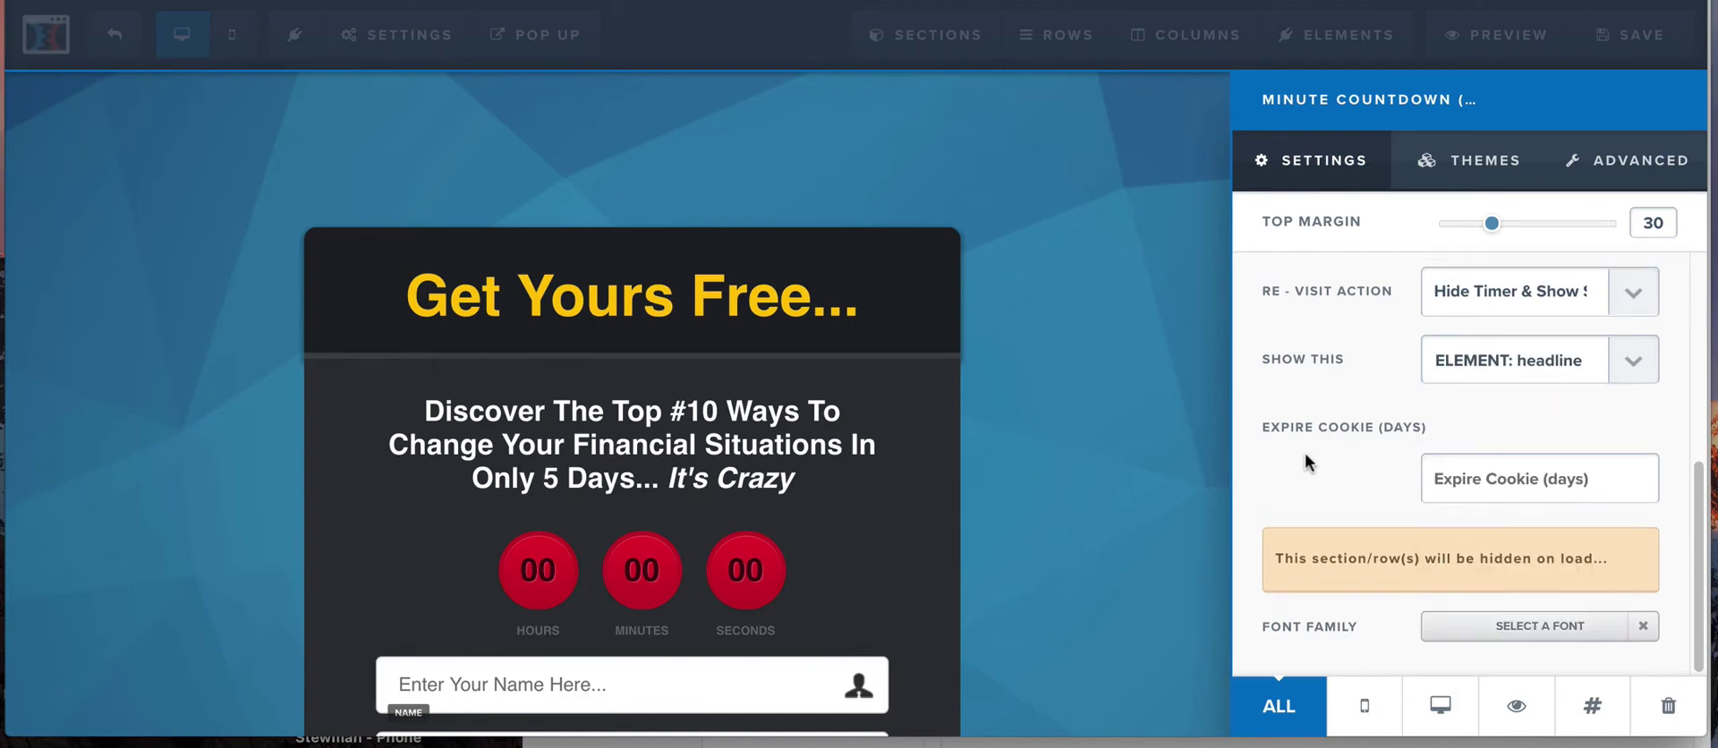
Step: Close the countdown settings and save the page
left_click(1077, 318)
left_click(1637, 50)
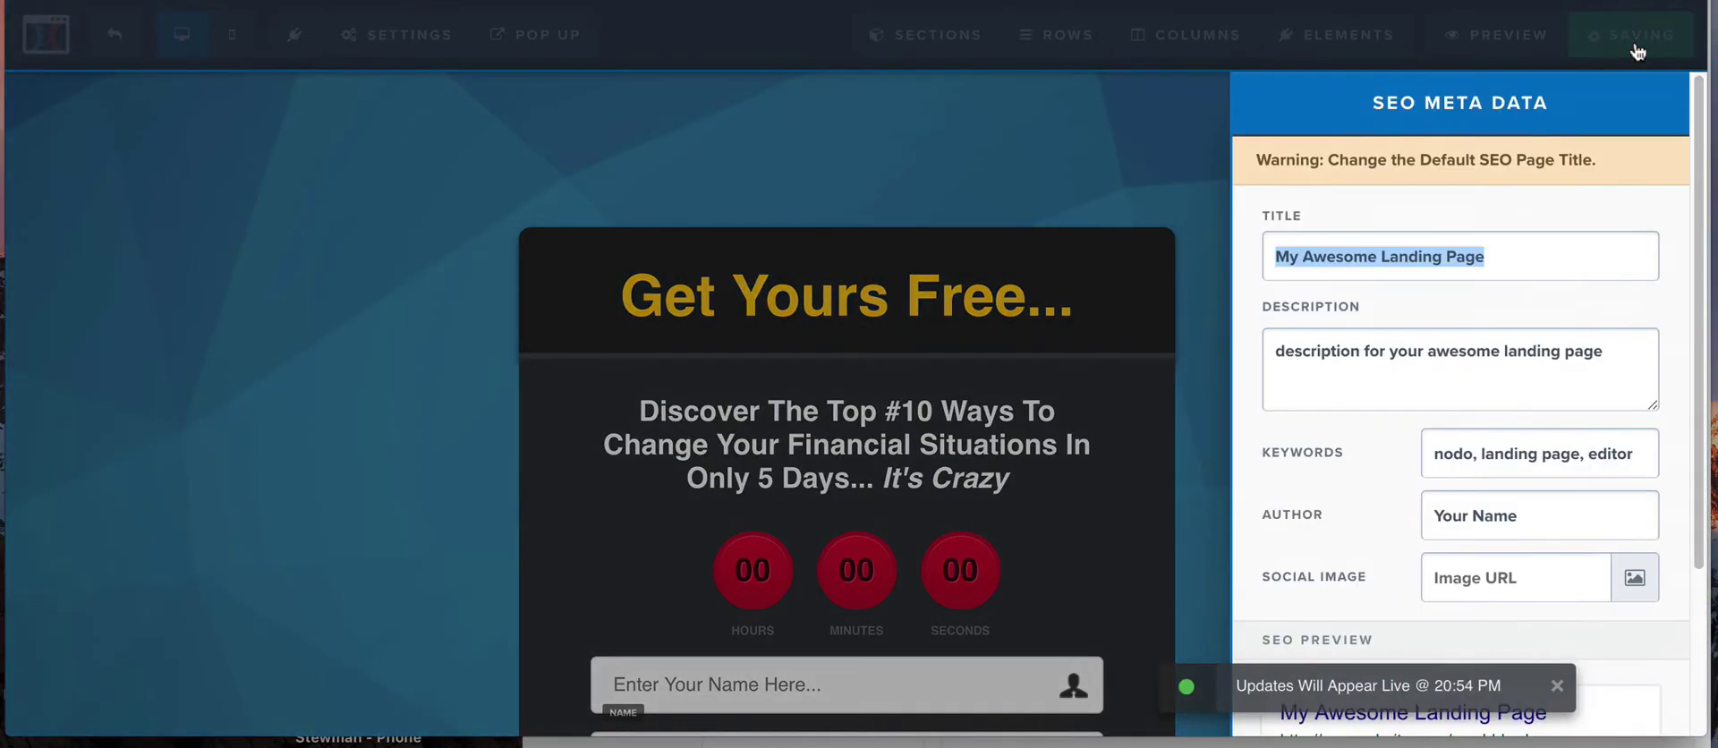
left_click(1116, 153)
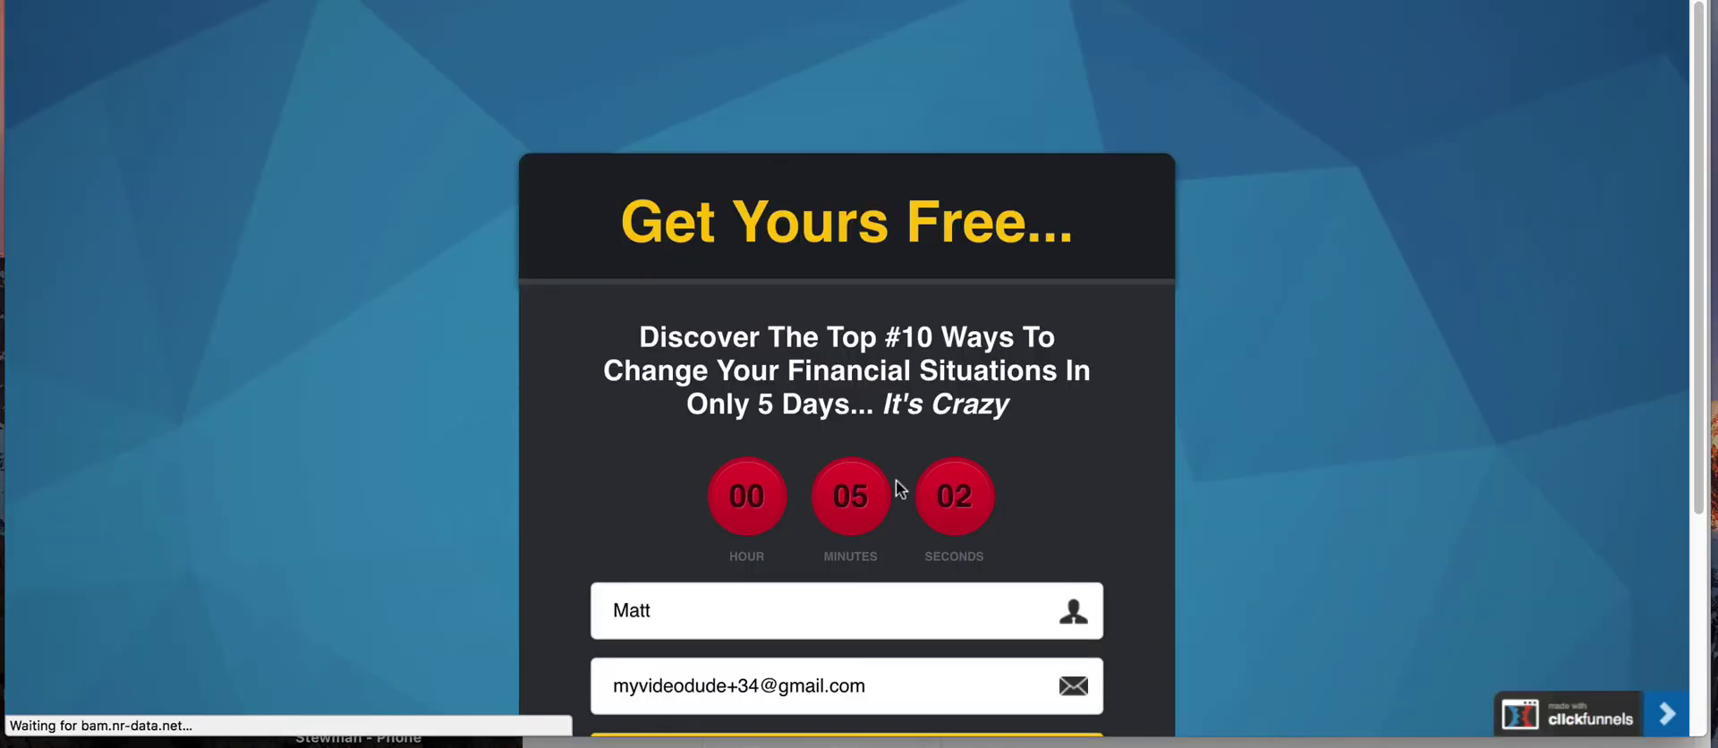
Step: Reload the live preview to see 'Sorry, You Missed It!' replace the expired timer
scroll(817, 465, "down", 2)
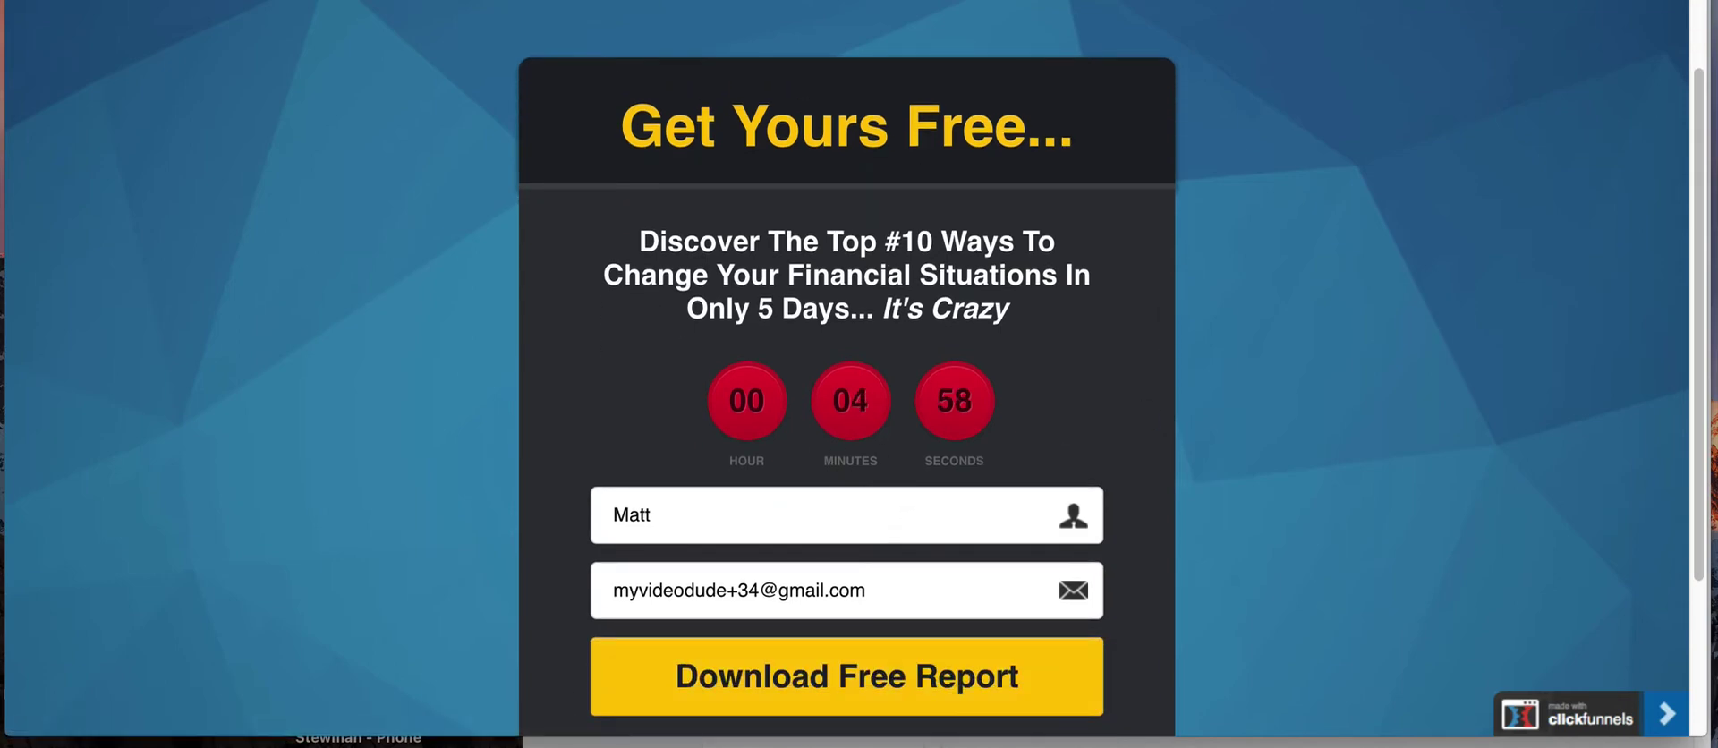
key("super+r")
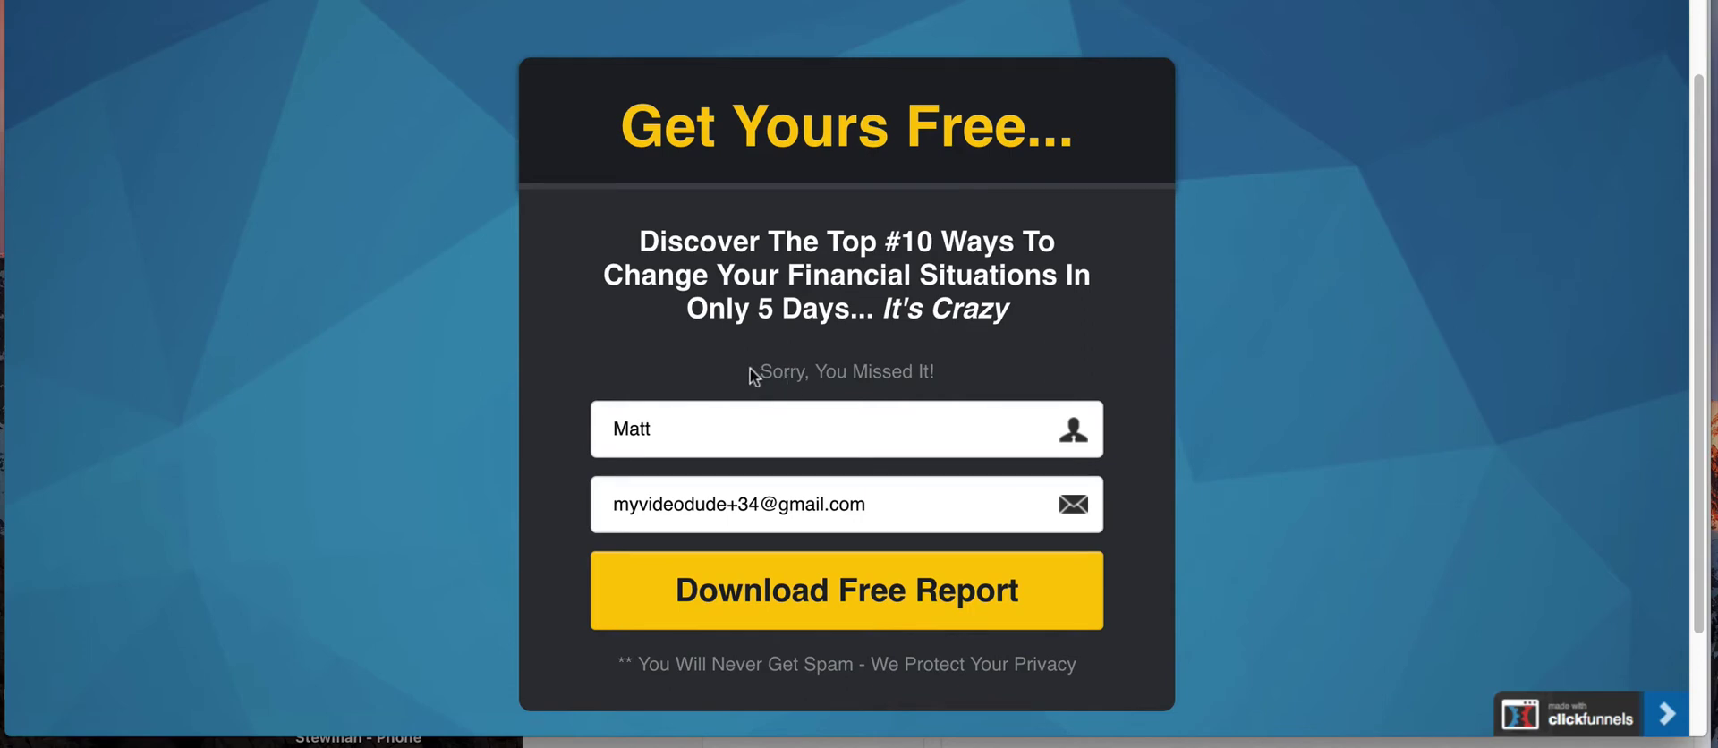
left_click_drag(761, 371, 938, 373)
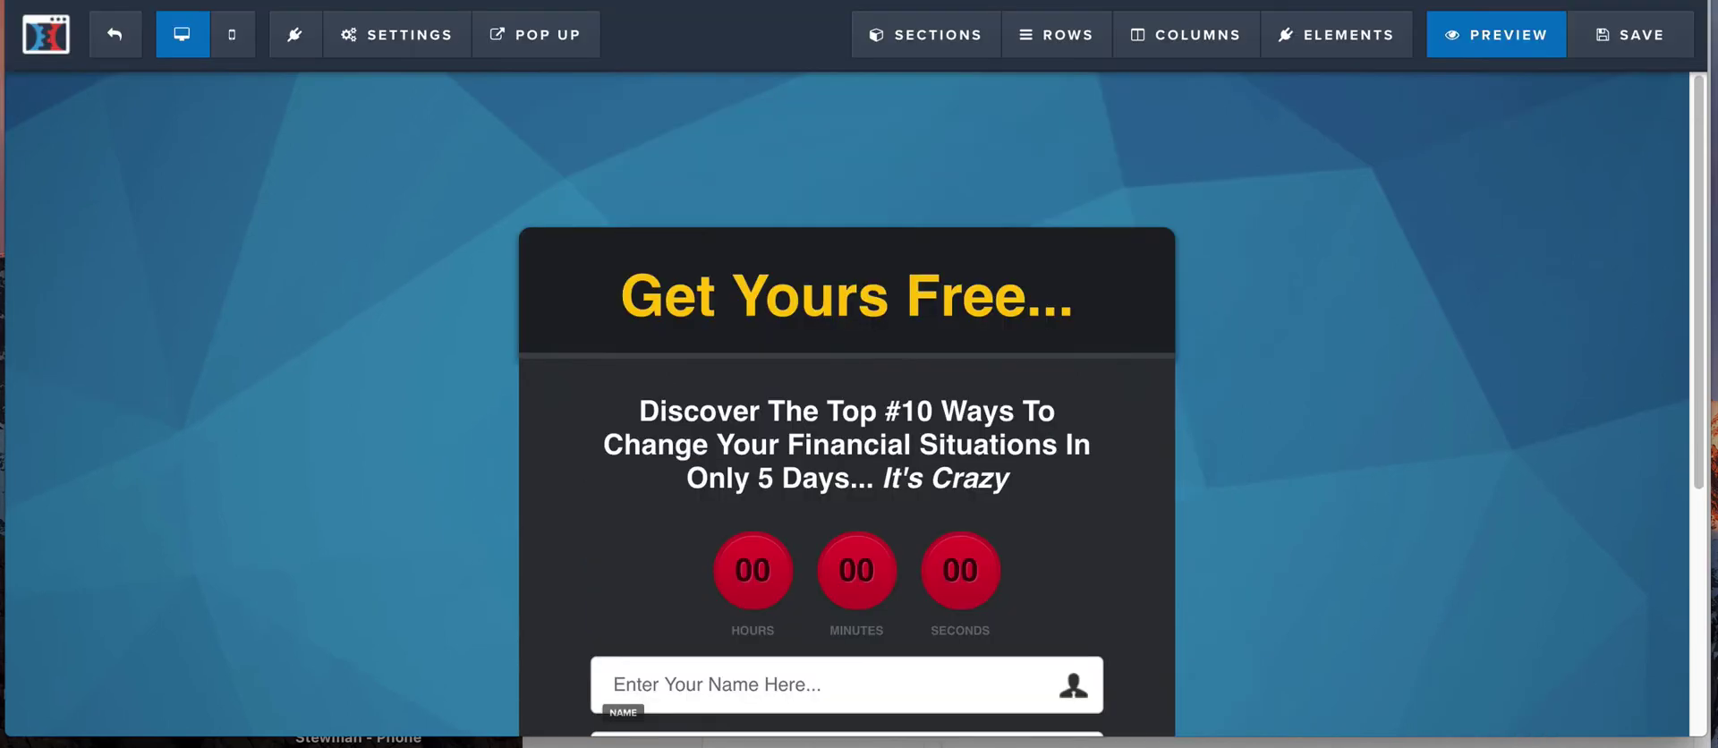
Step: Delete the red countdown and place a Day Timer above the name field
mouse_move(877, 574)
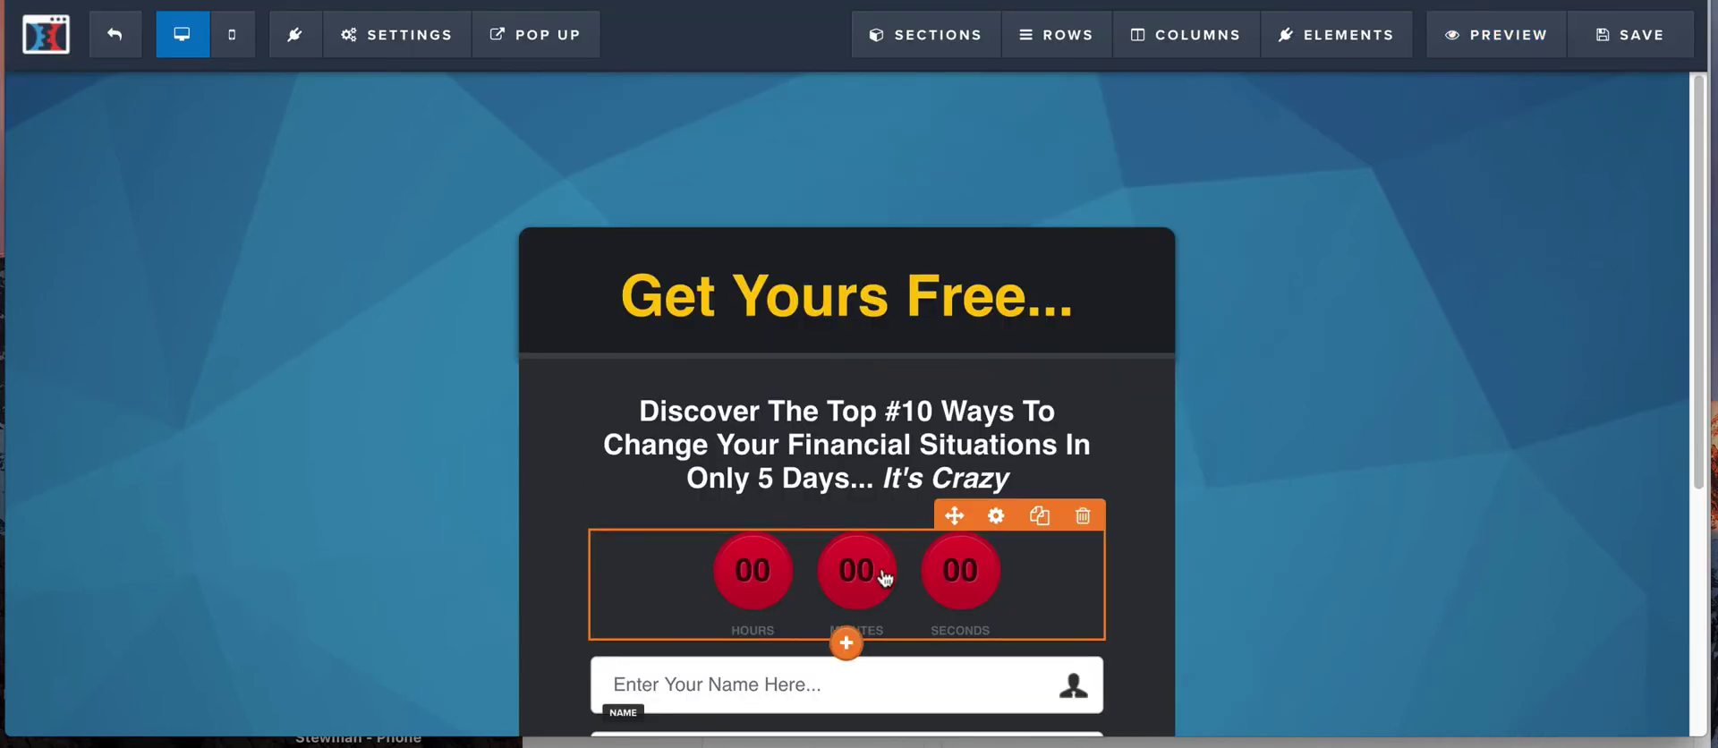
left_click(1082, 519)
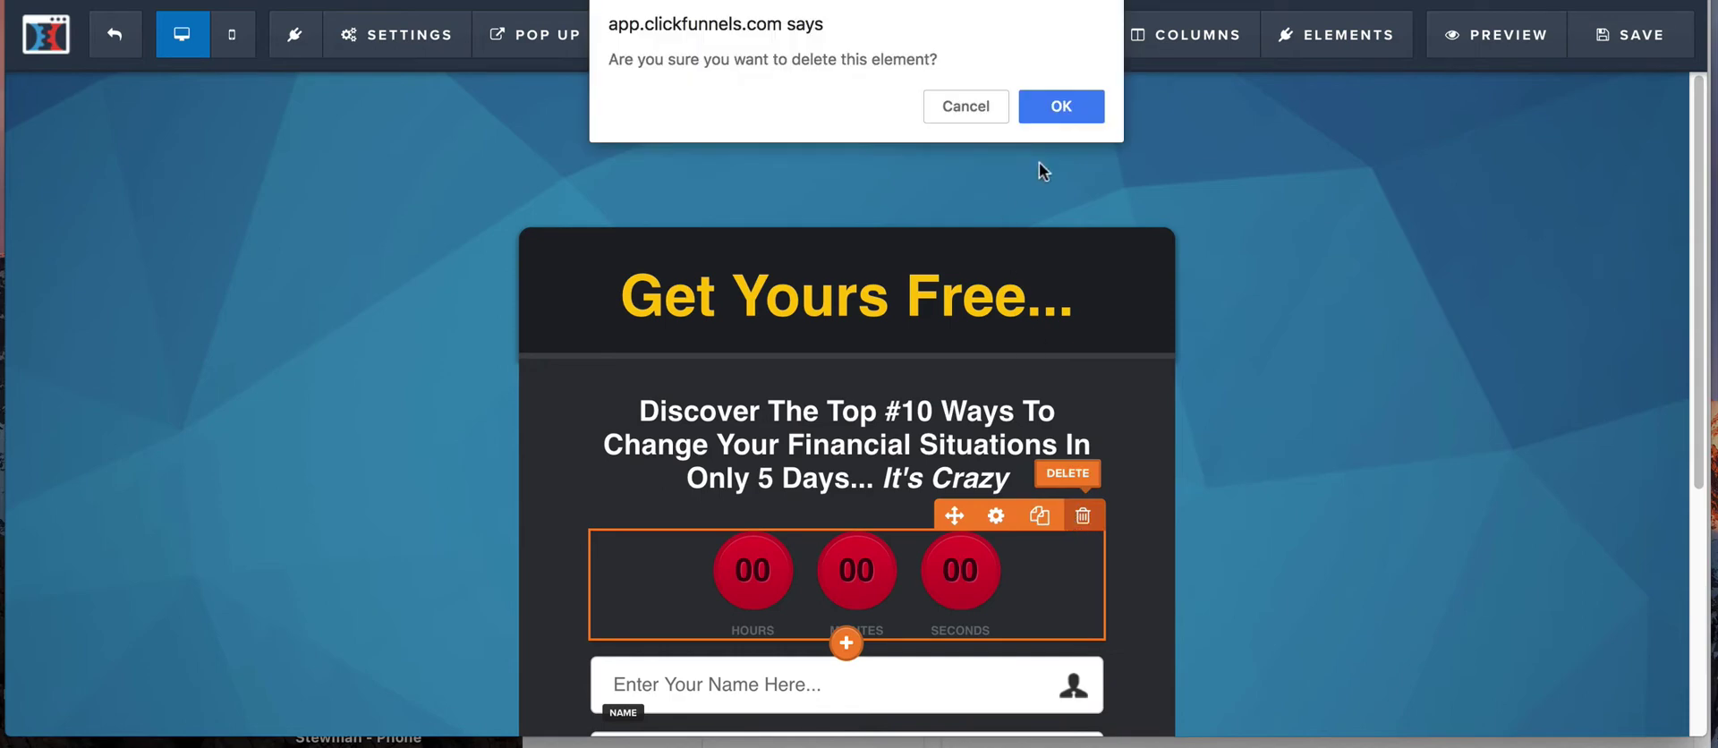
left_click(1061, 105)
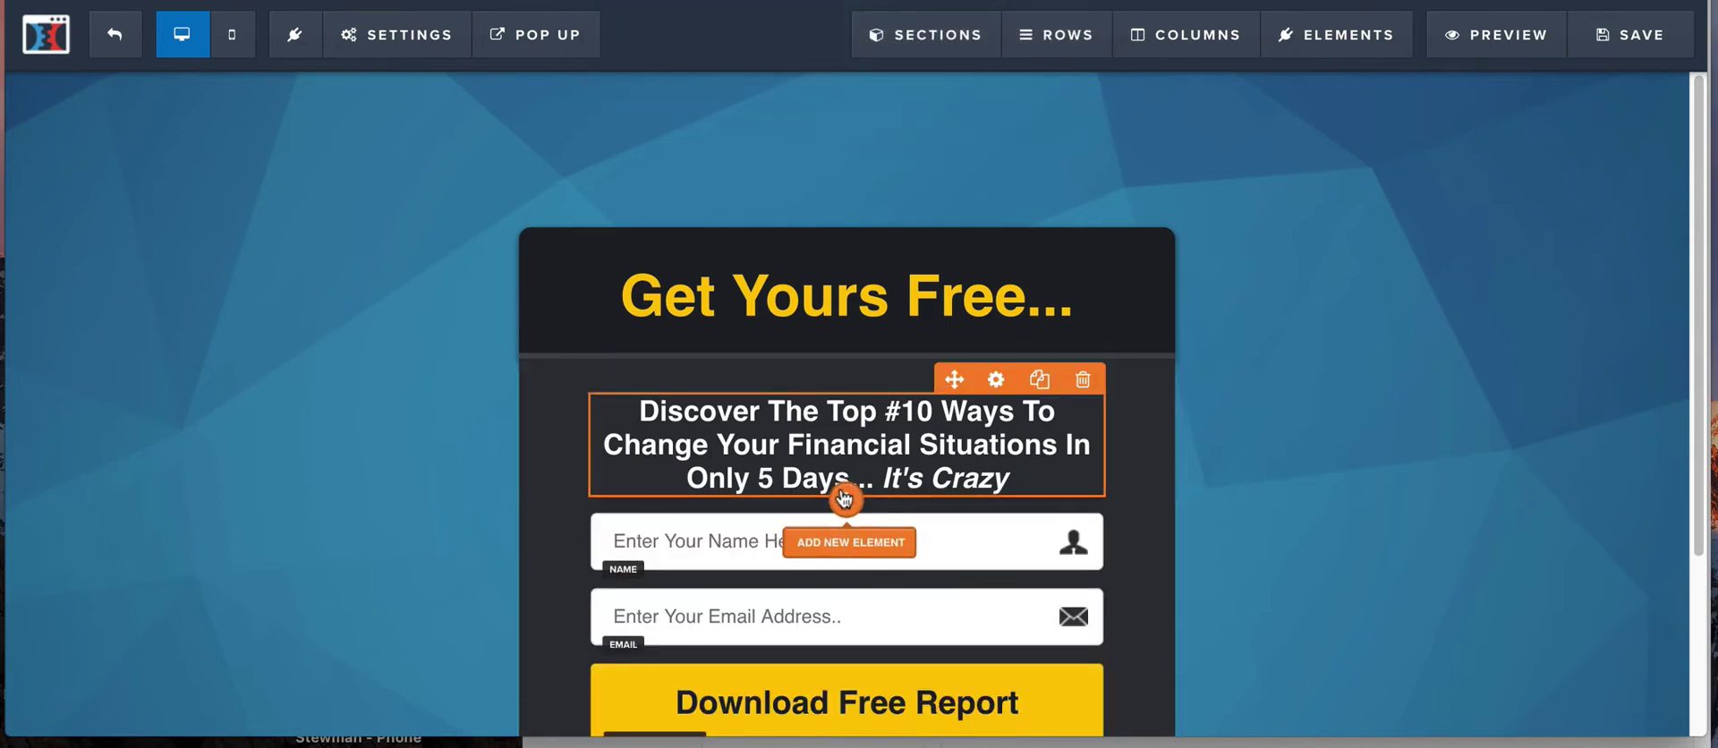
left_click(845, 493)
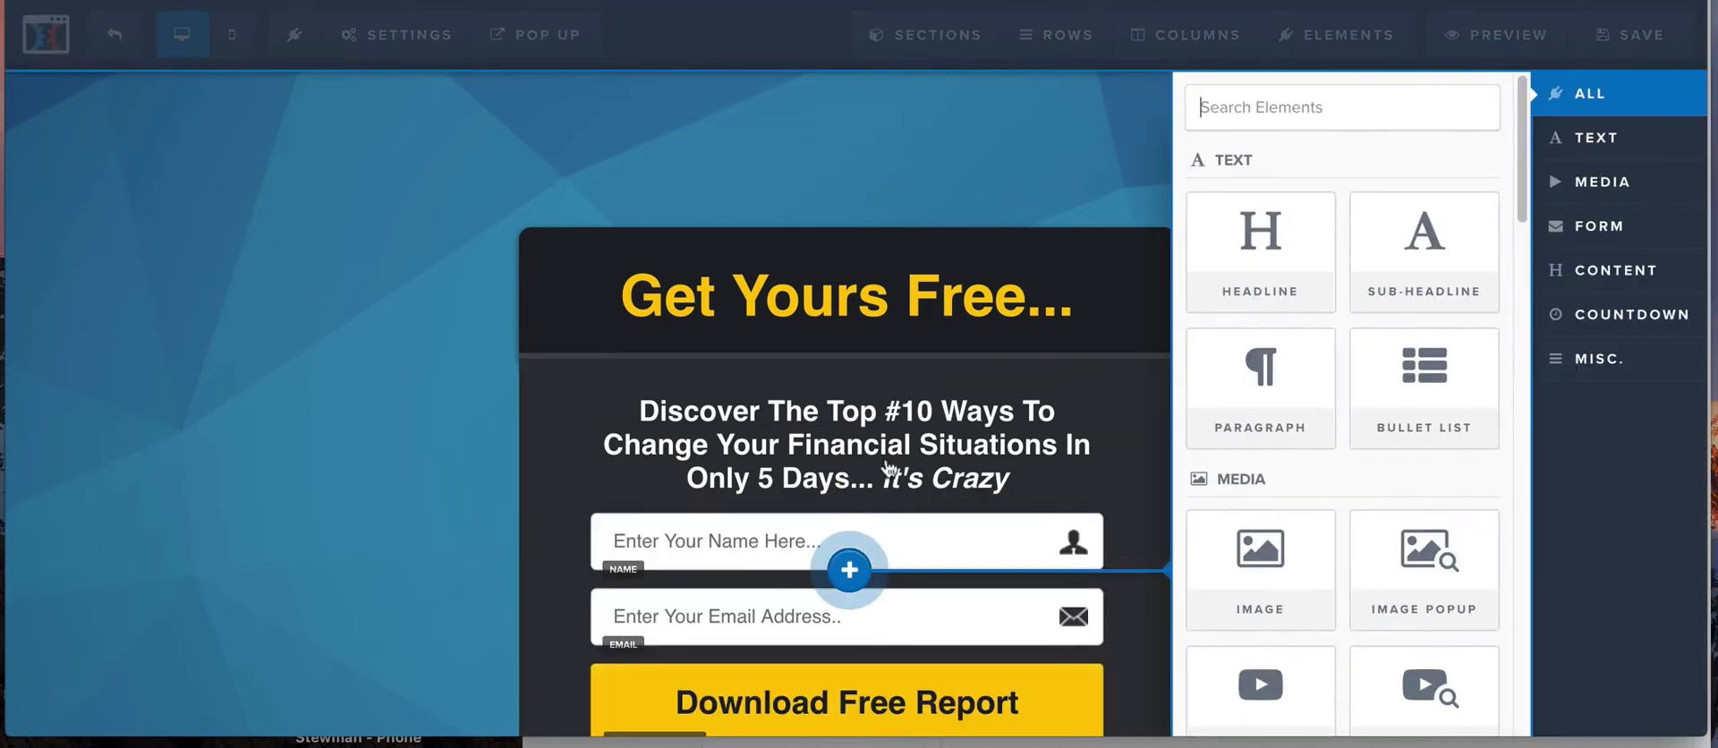
left_click(1597, 318)
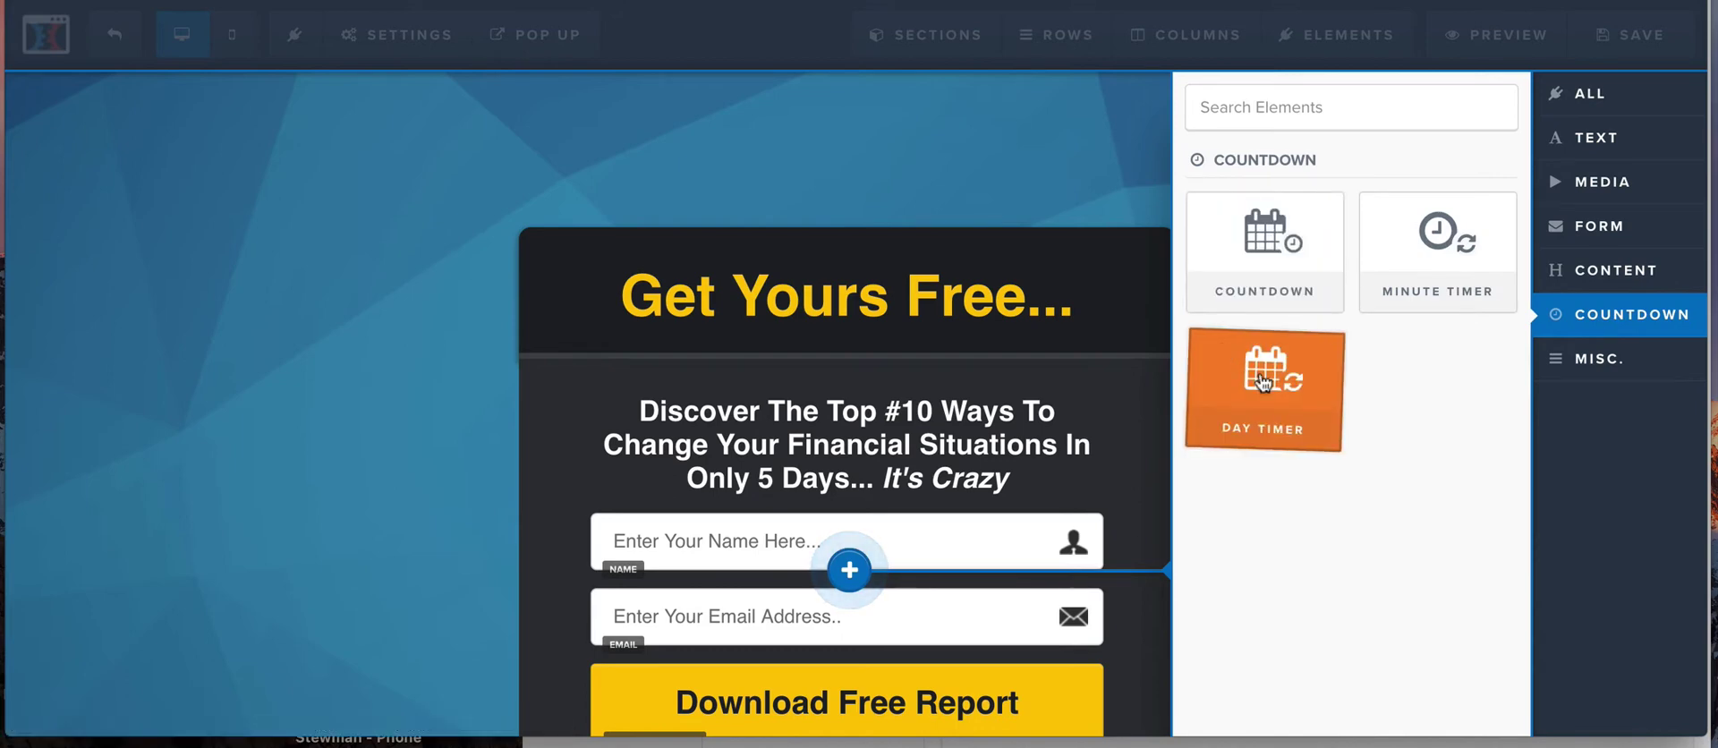
left_click_drag(1263, 383, 921, 557)
Step: Give the day timer the green circle theme and White - subtle label color
left_click(1484, 162)
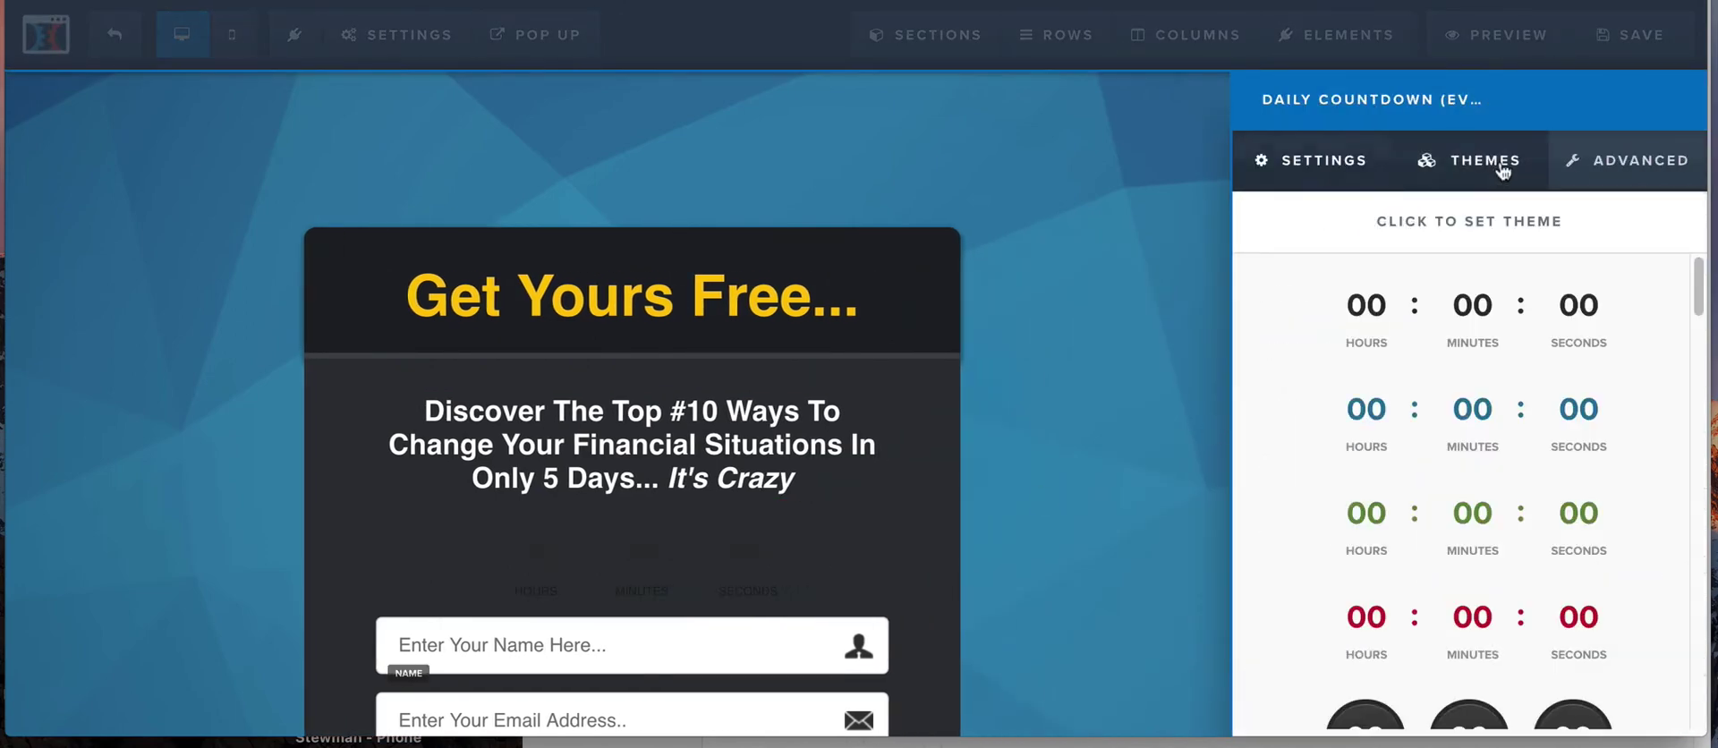
scroll(1521, 465, "down", 3)
scroll(1525, 506, "down", 3)
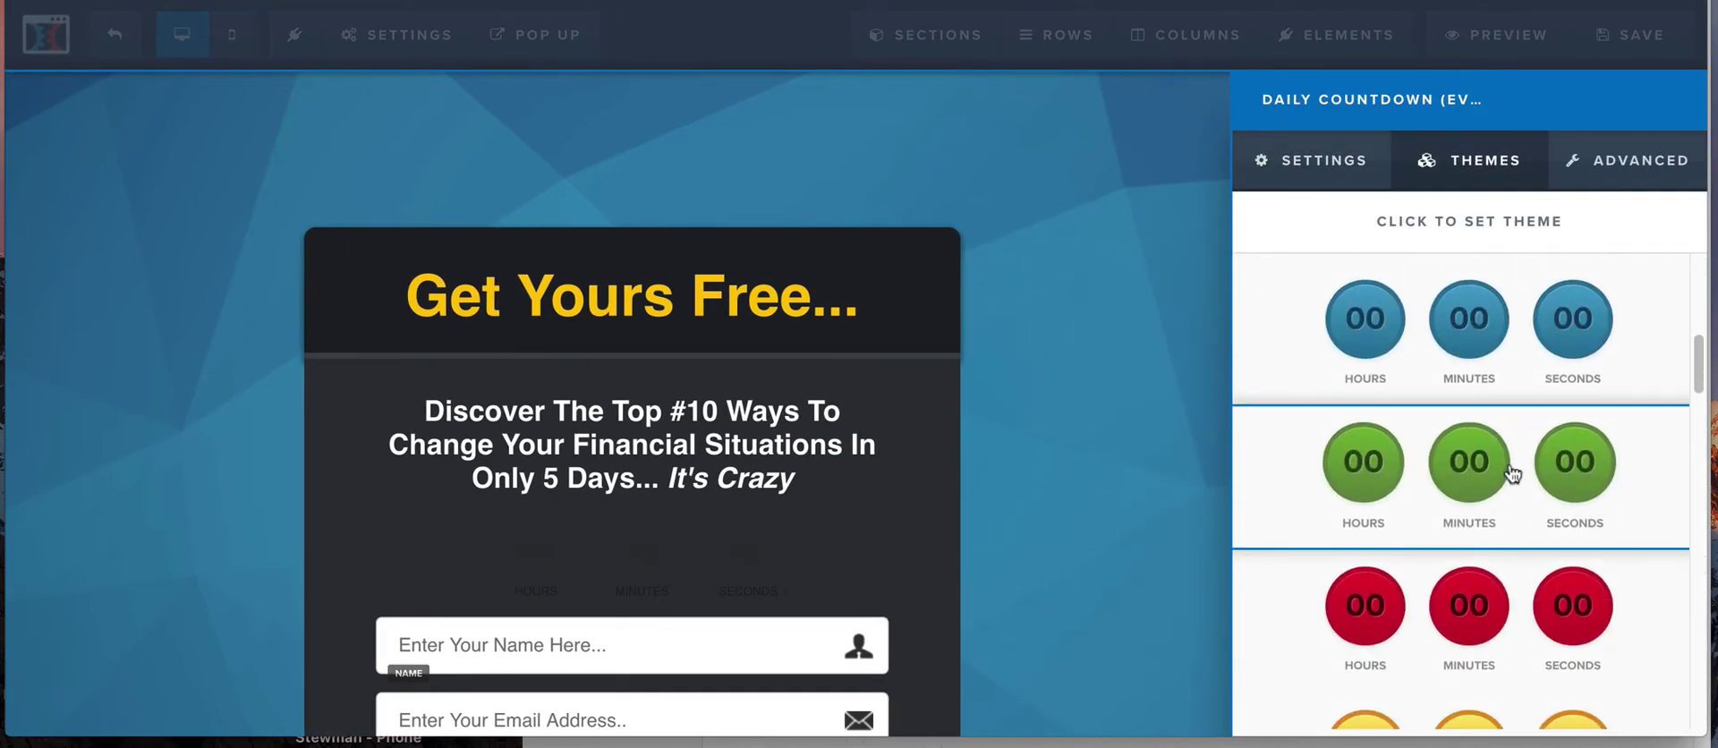
left_click(1512, 467)
left_click(988, 577)
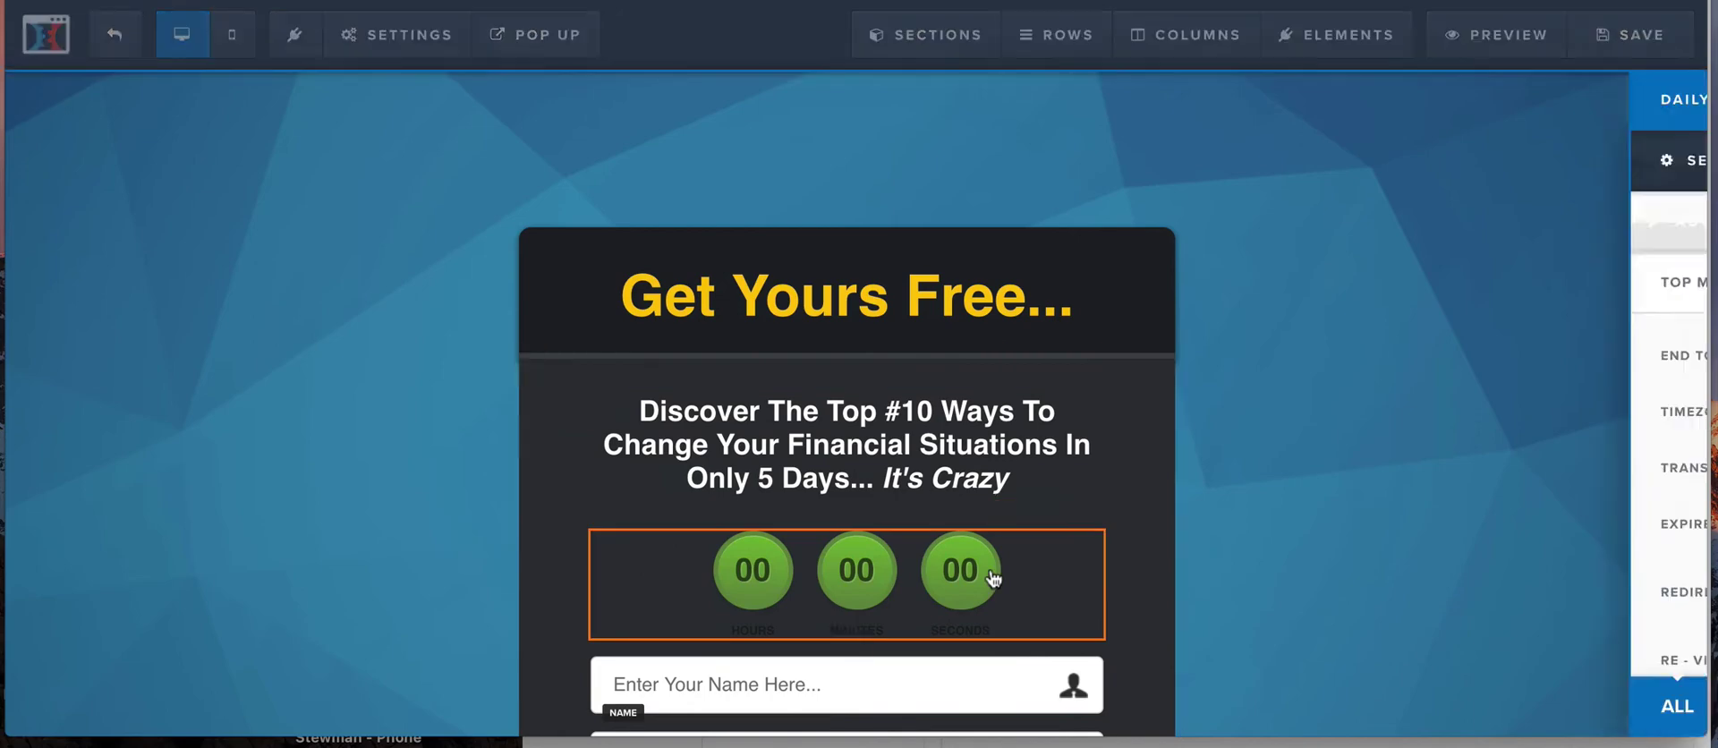
left_click(1630, 170)
left_click(1510, 499)
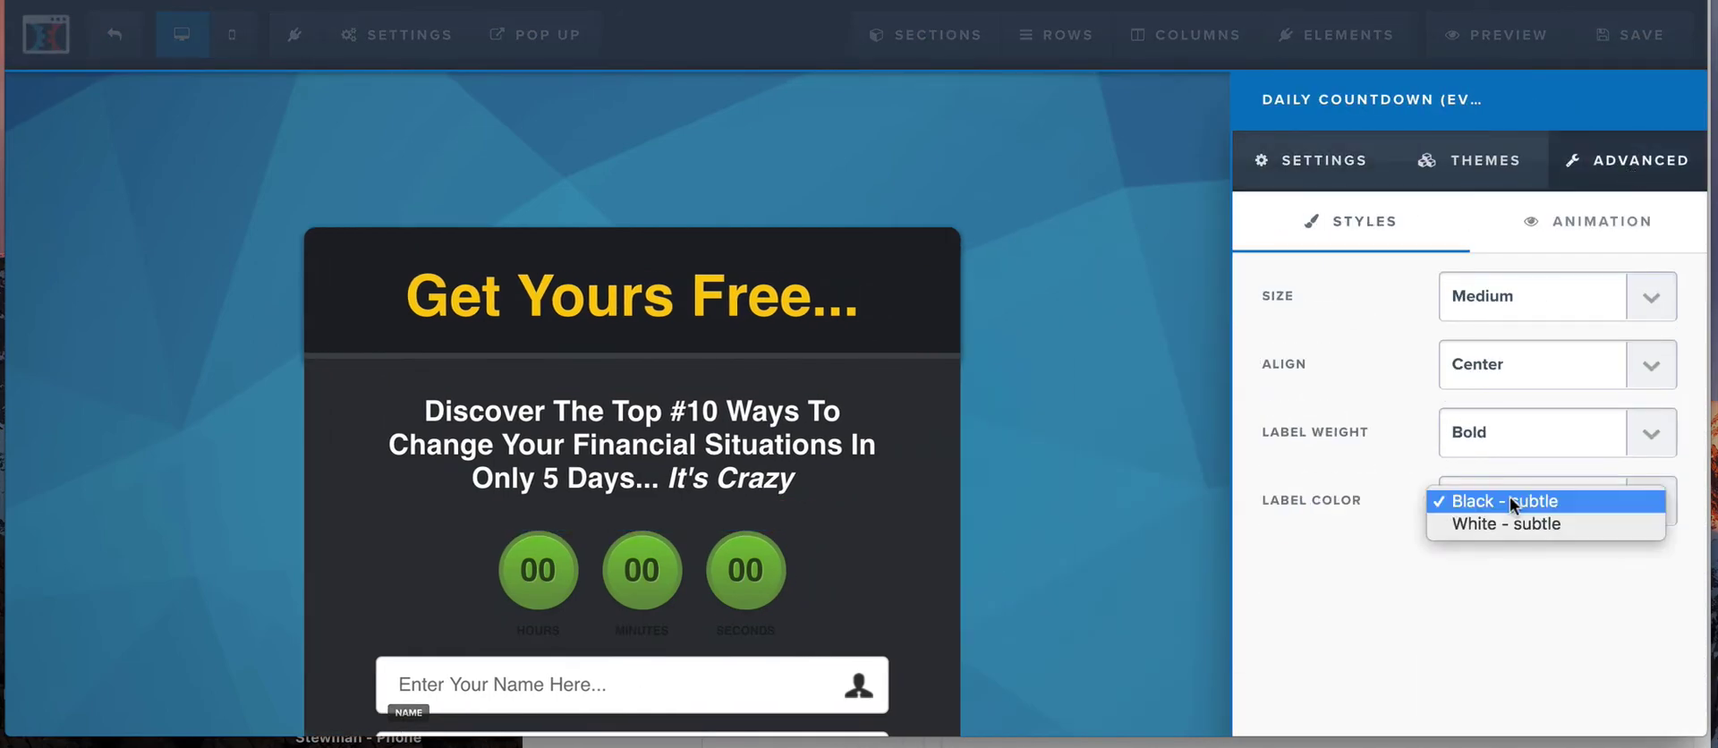
left_click(1501, 517)
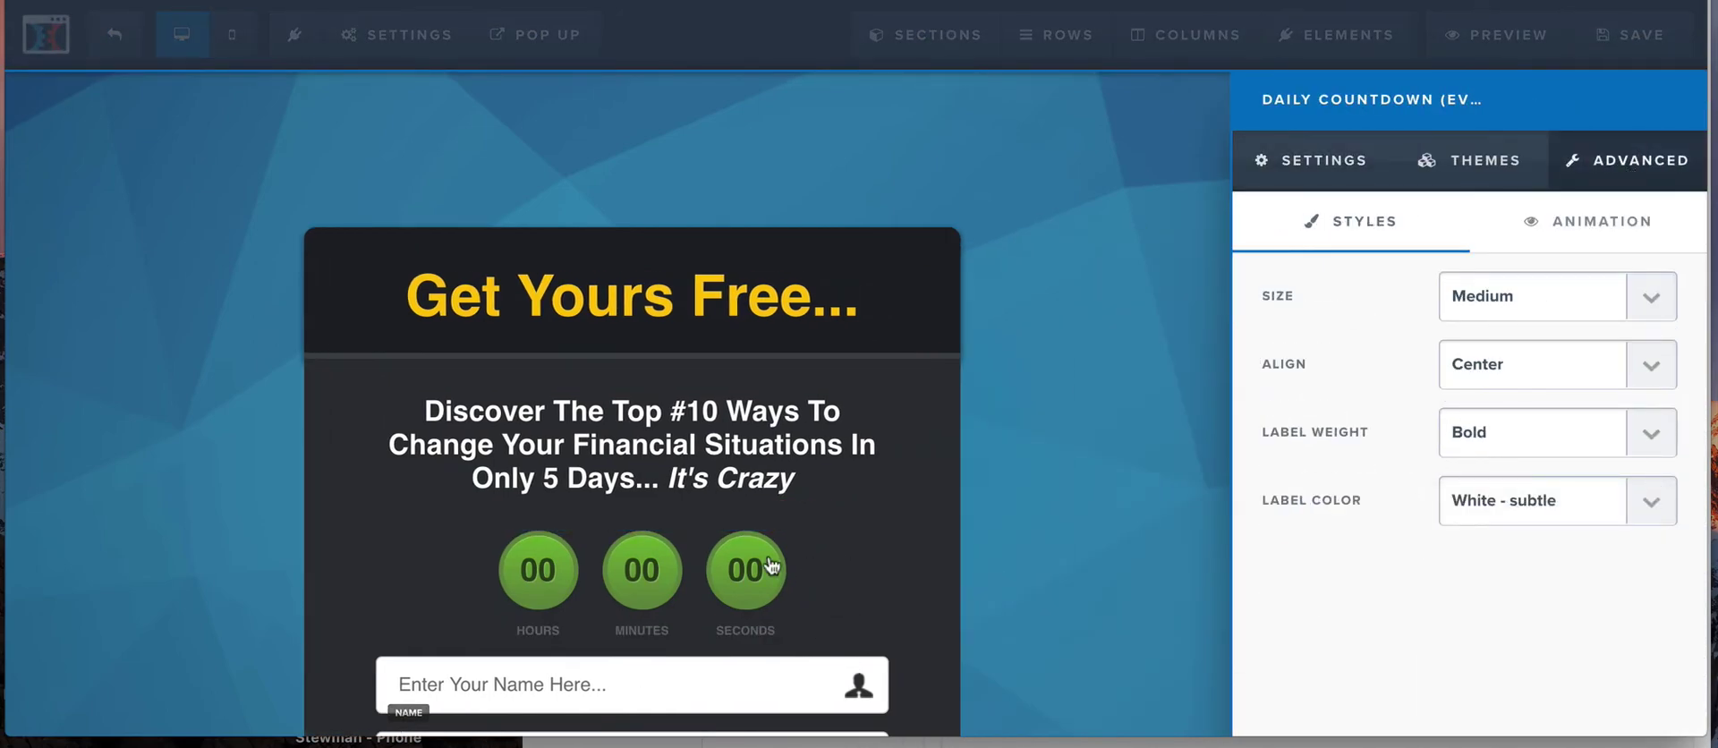
Step: Set the day timer's End Today At time, trying 10 PM before settling on 2 AM EST
left_click(1338, 161)
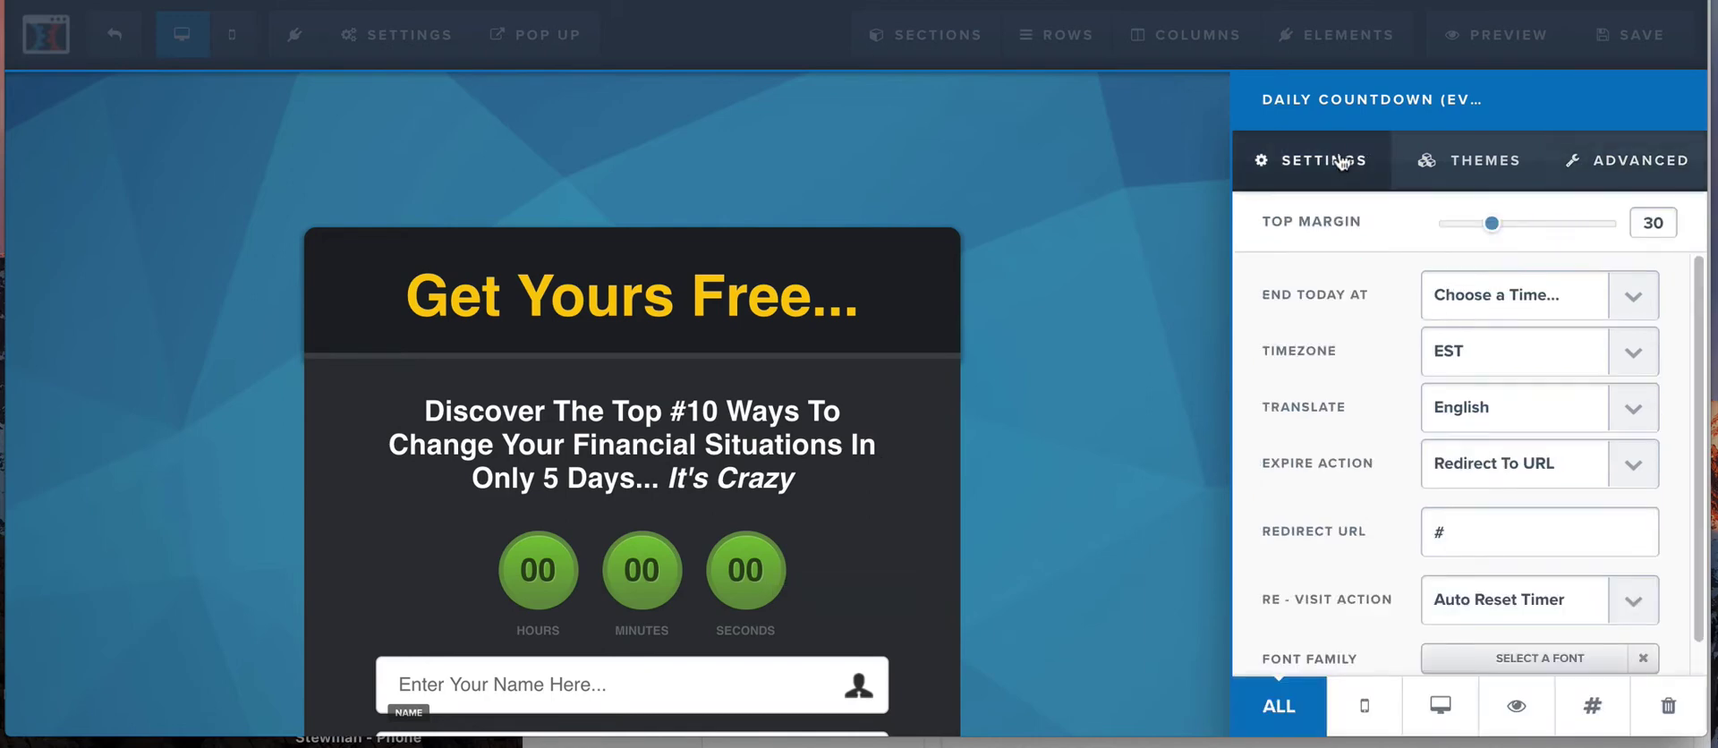
left_click(1519, 304)
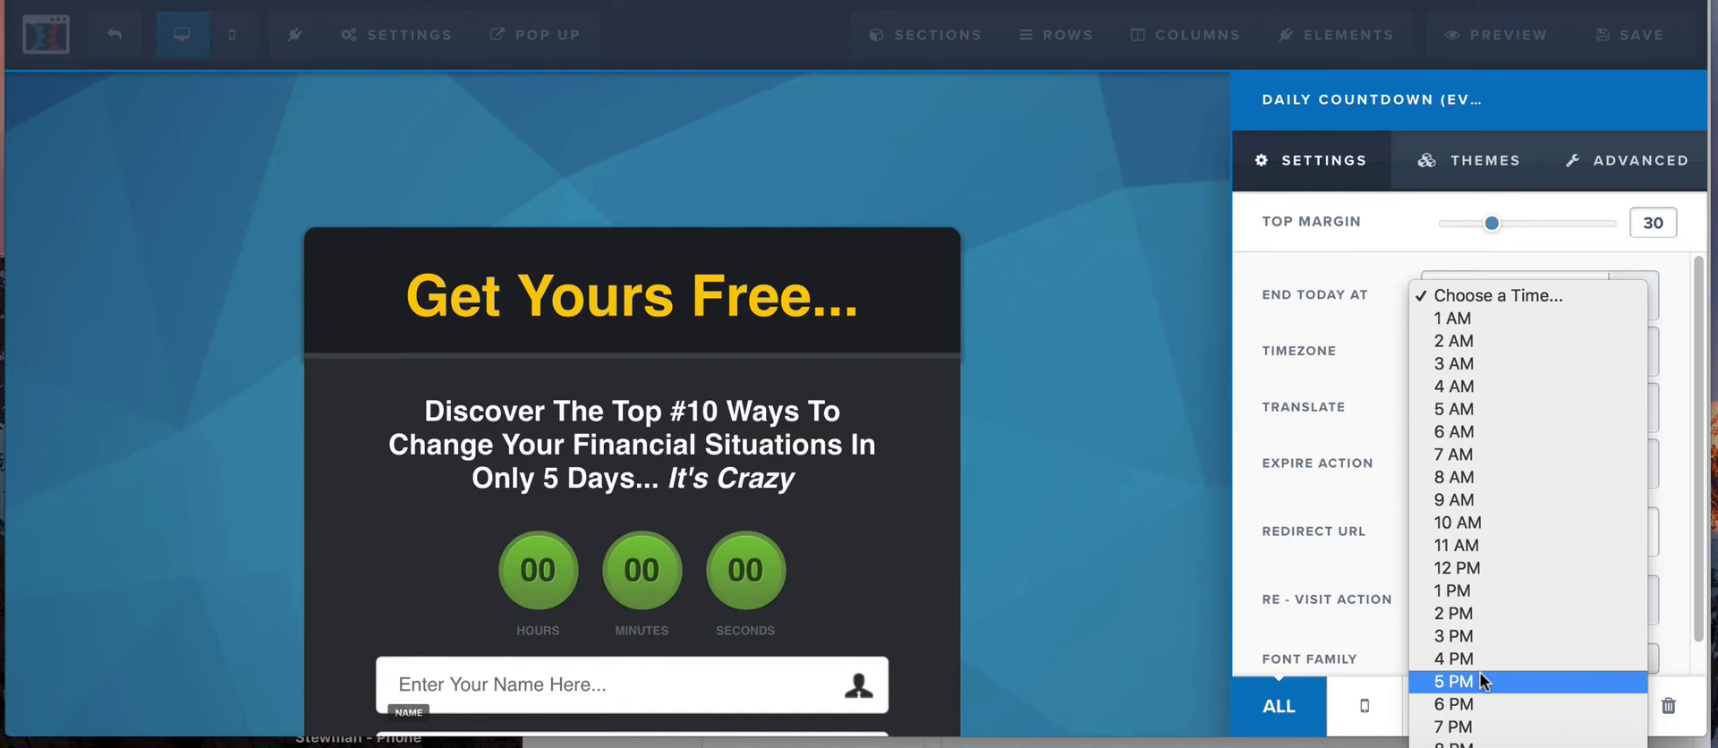
scroll(1481, 658, "down", 2)
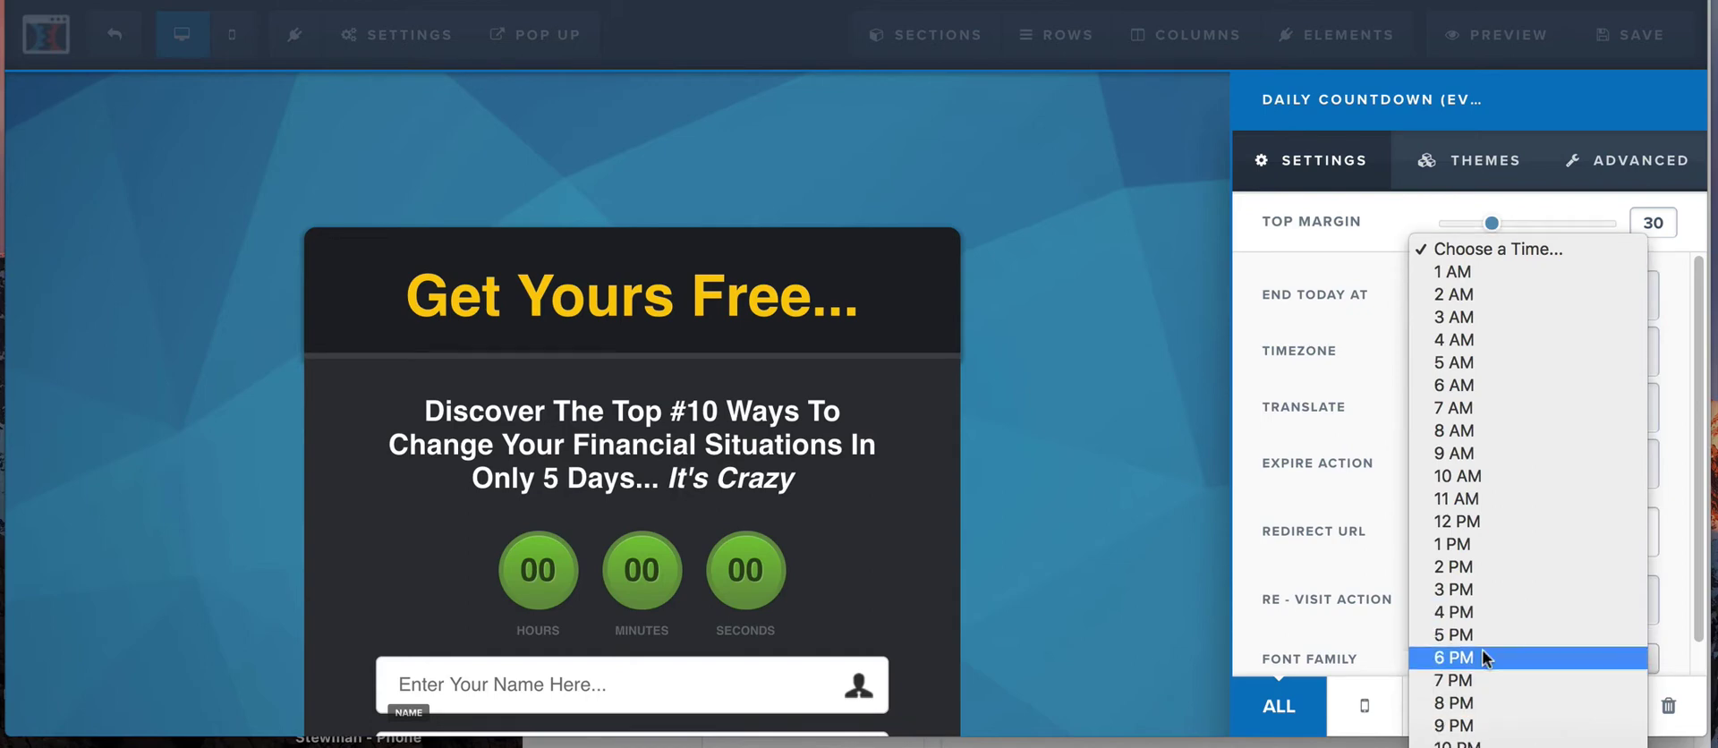
left_click(1510, 742)
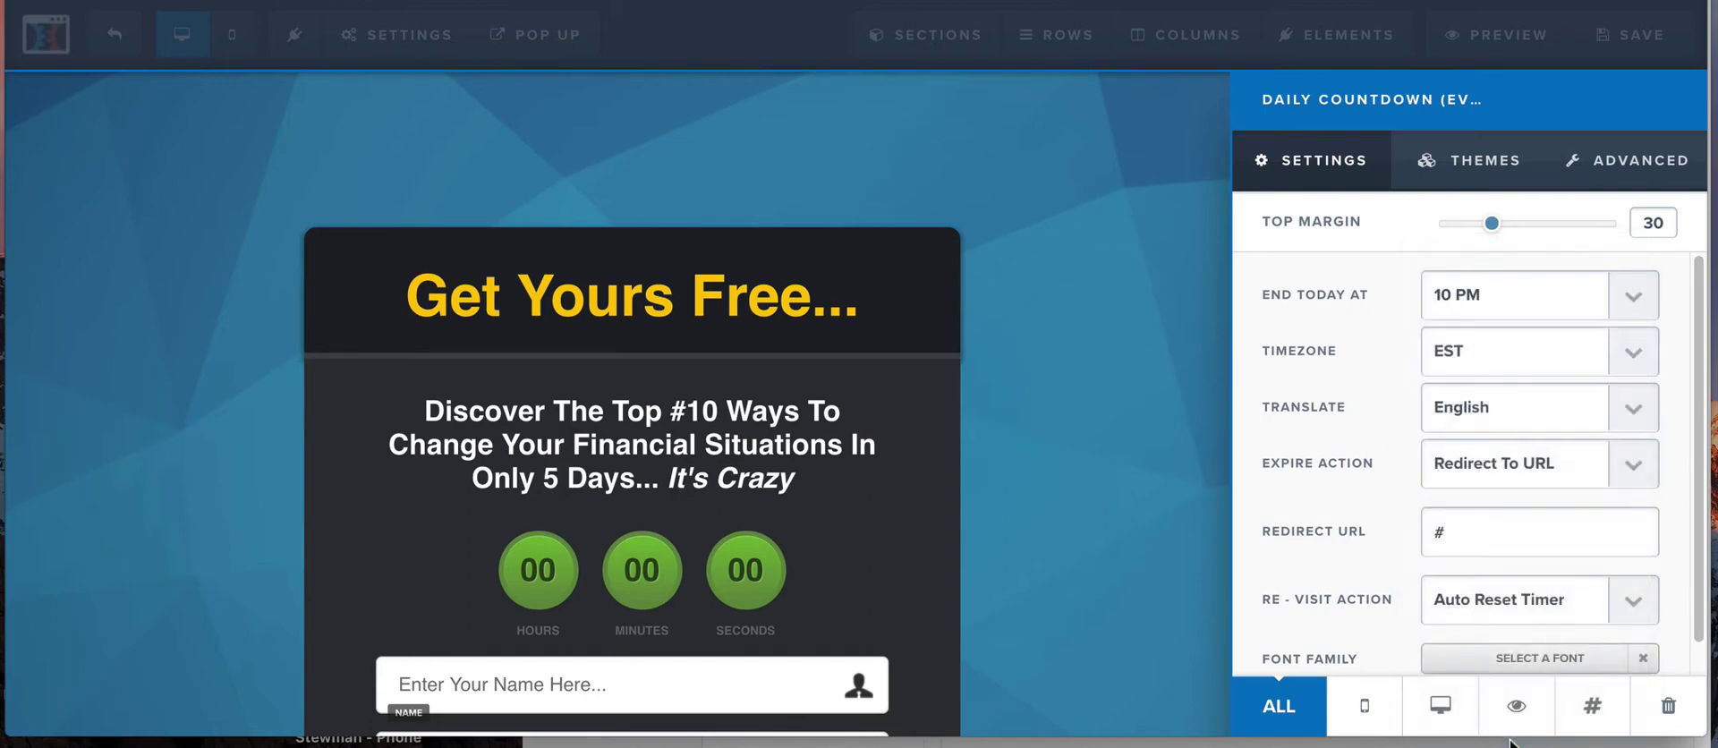
left_click(1481, 299)
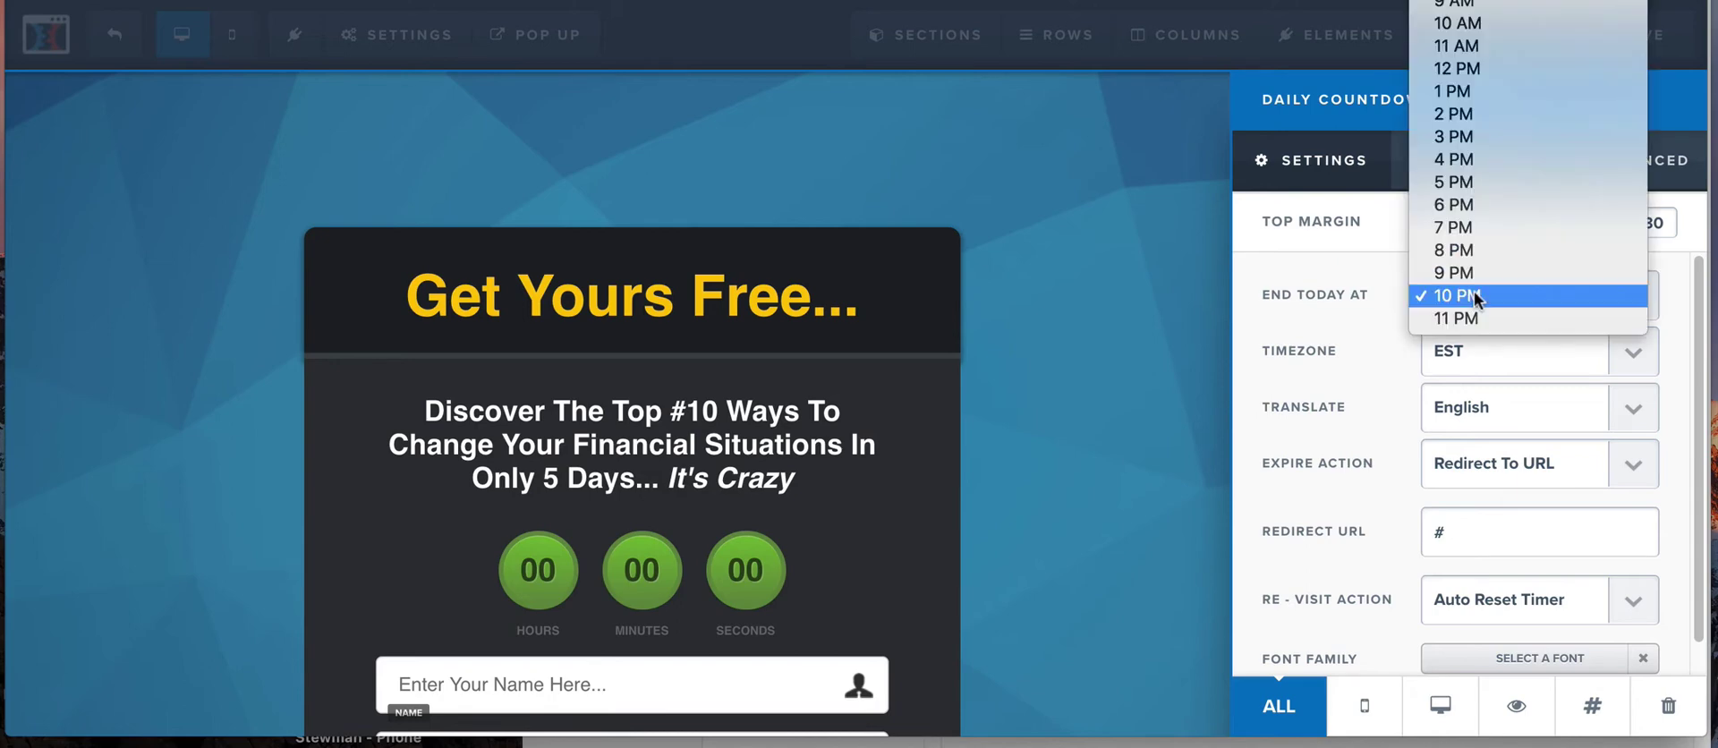
scroll(1477, 299, "up", 1)
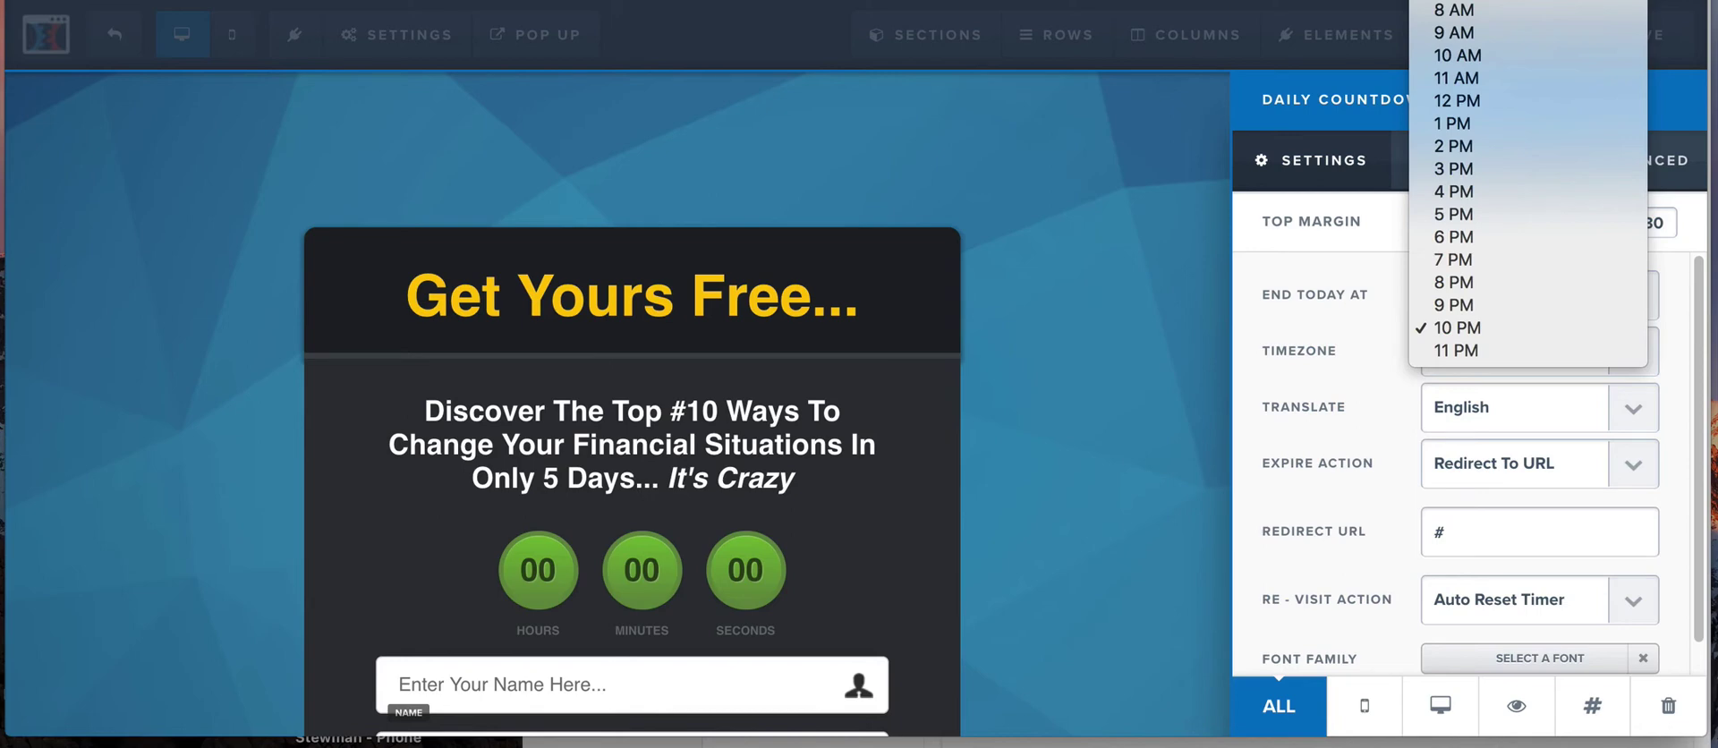
key("2")
key("Return")
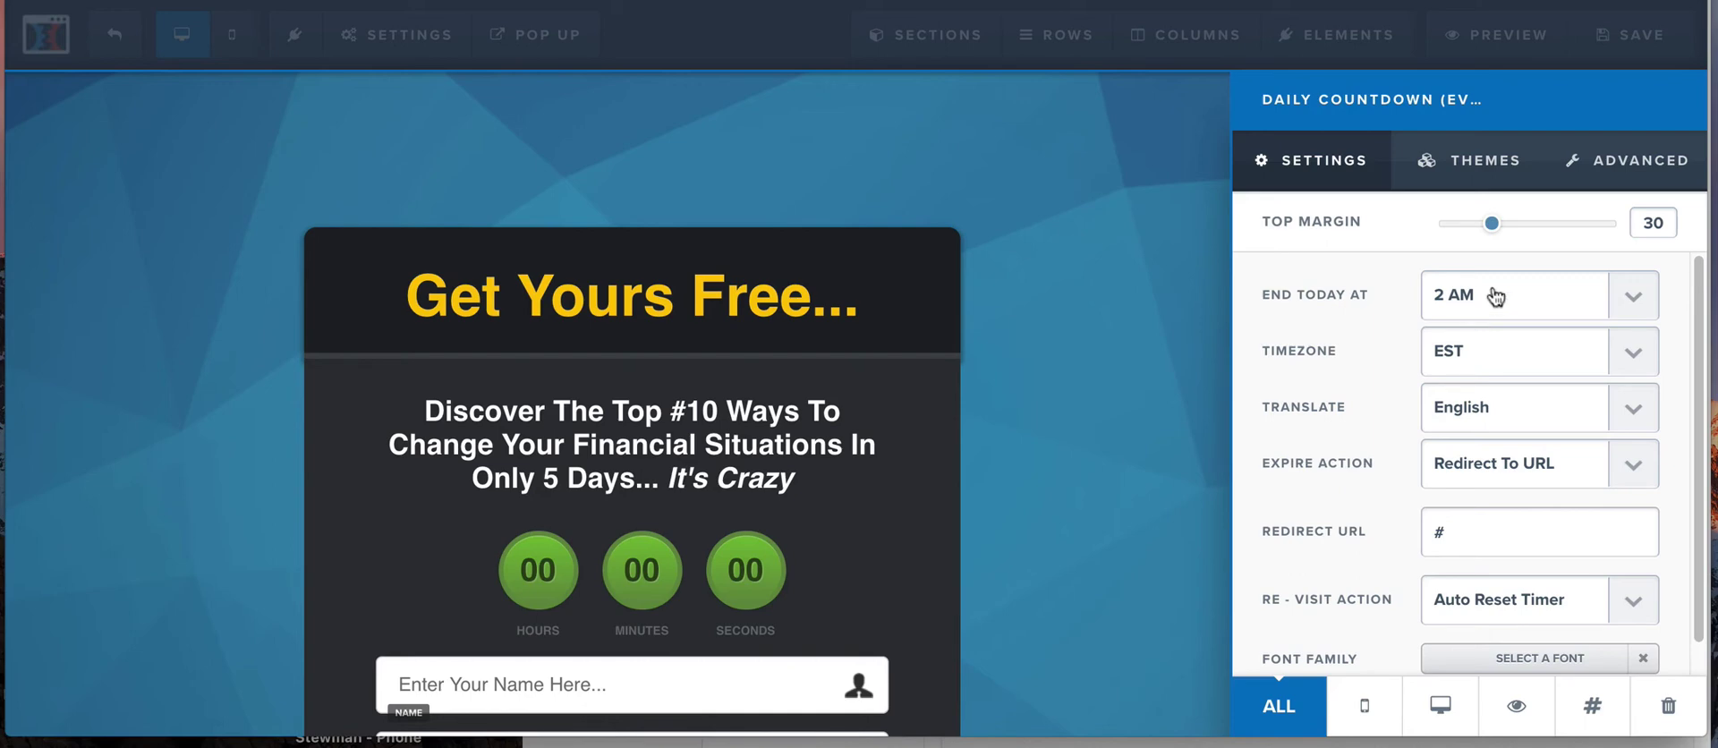
Step: Change End Today At back to 10 PM and review the expire action and redirect URL
left_click(1496, 305)
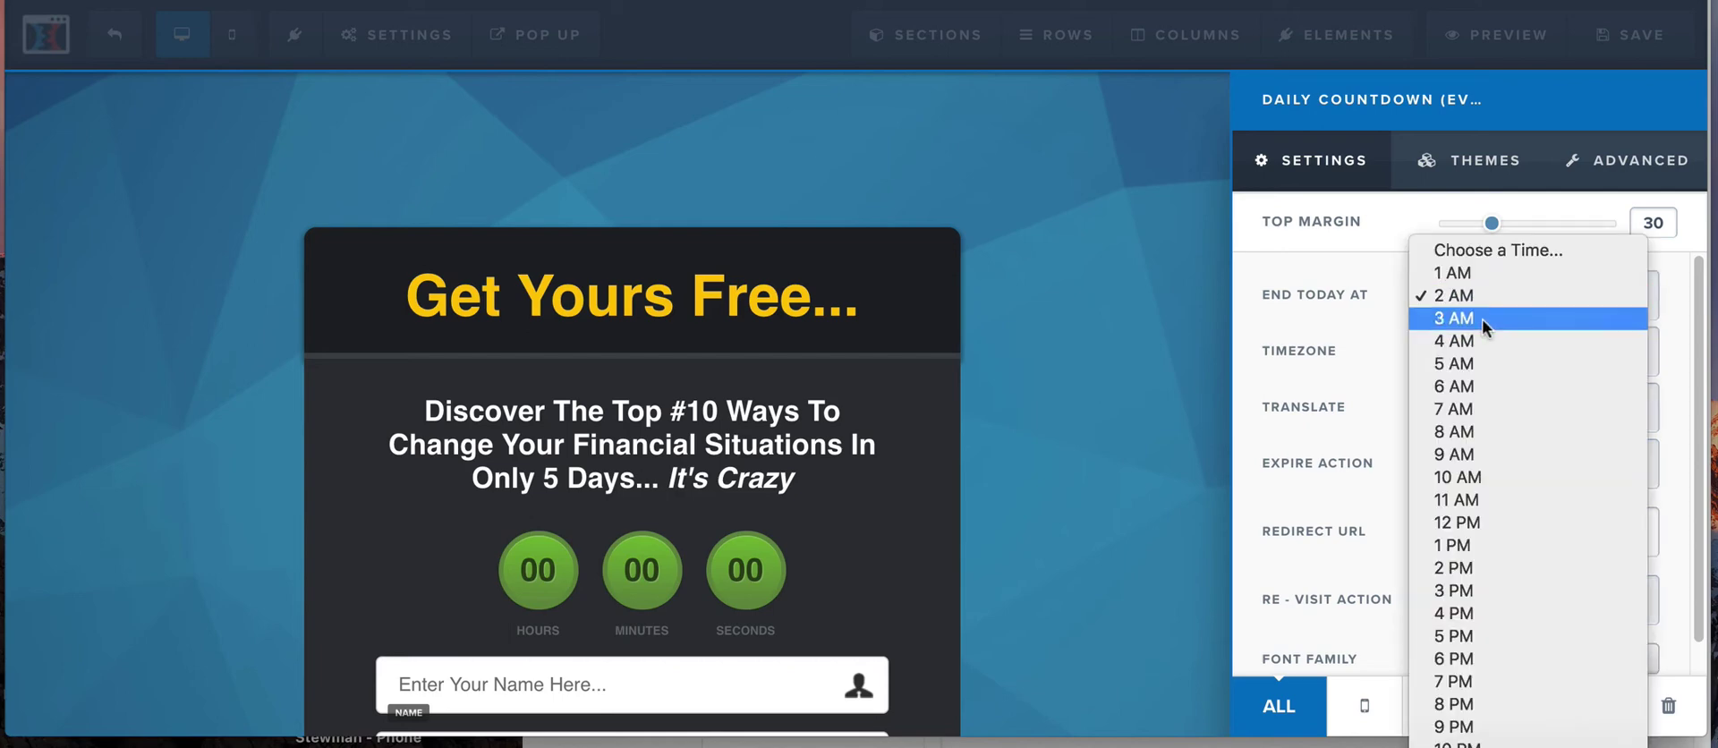
left_click(1485, 742)
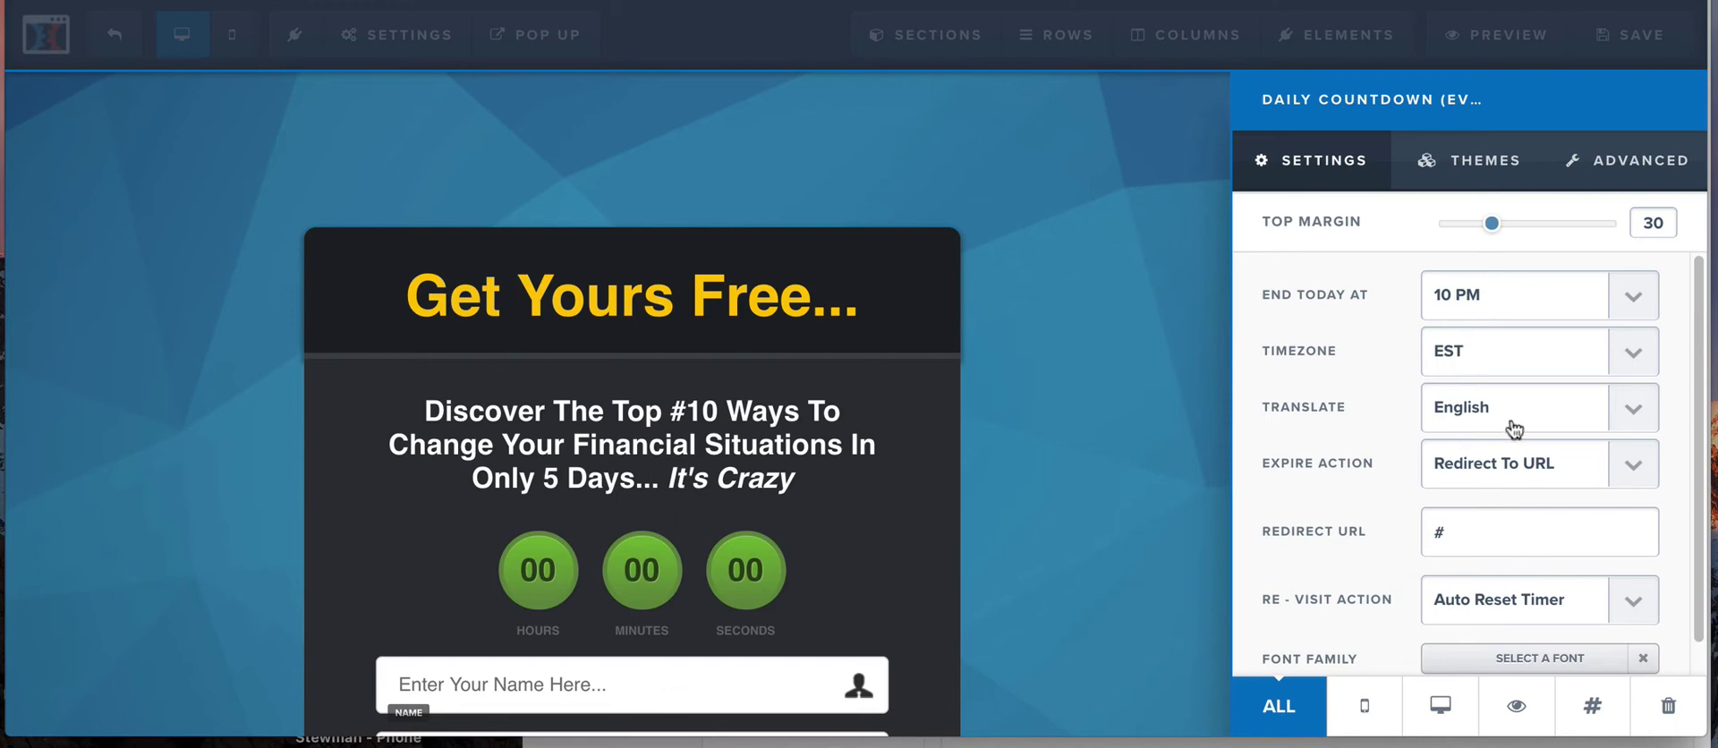
scroll(1517, 490, "down", 1)
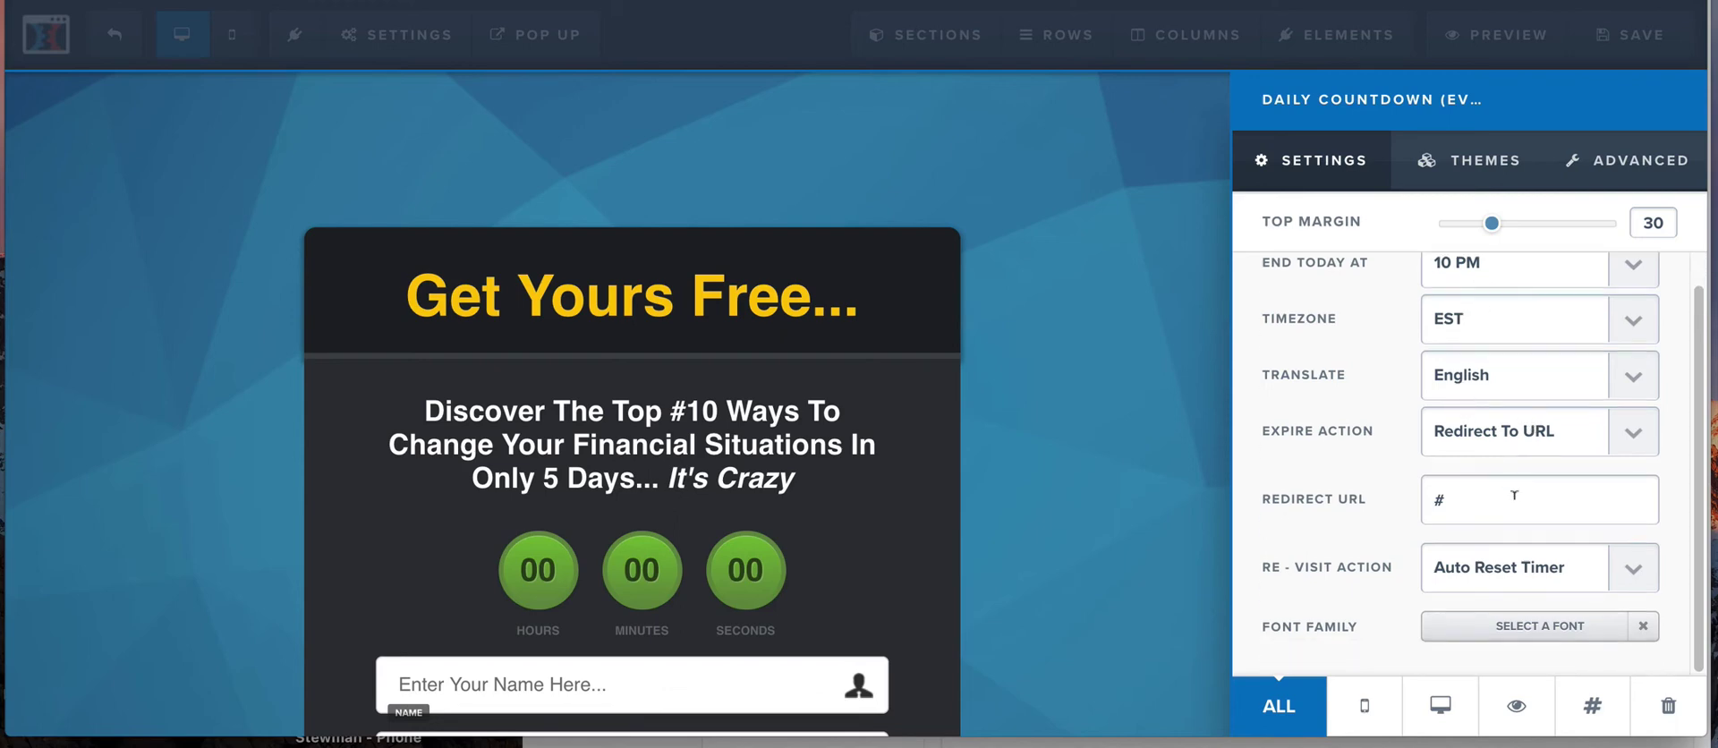
left_click(1508, 435)
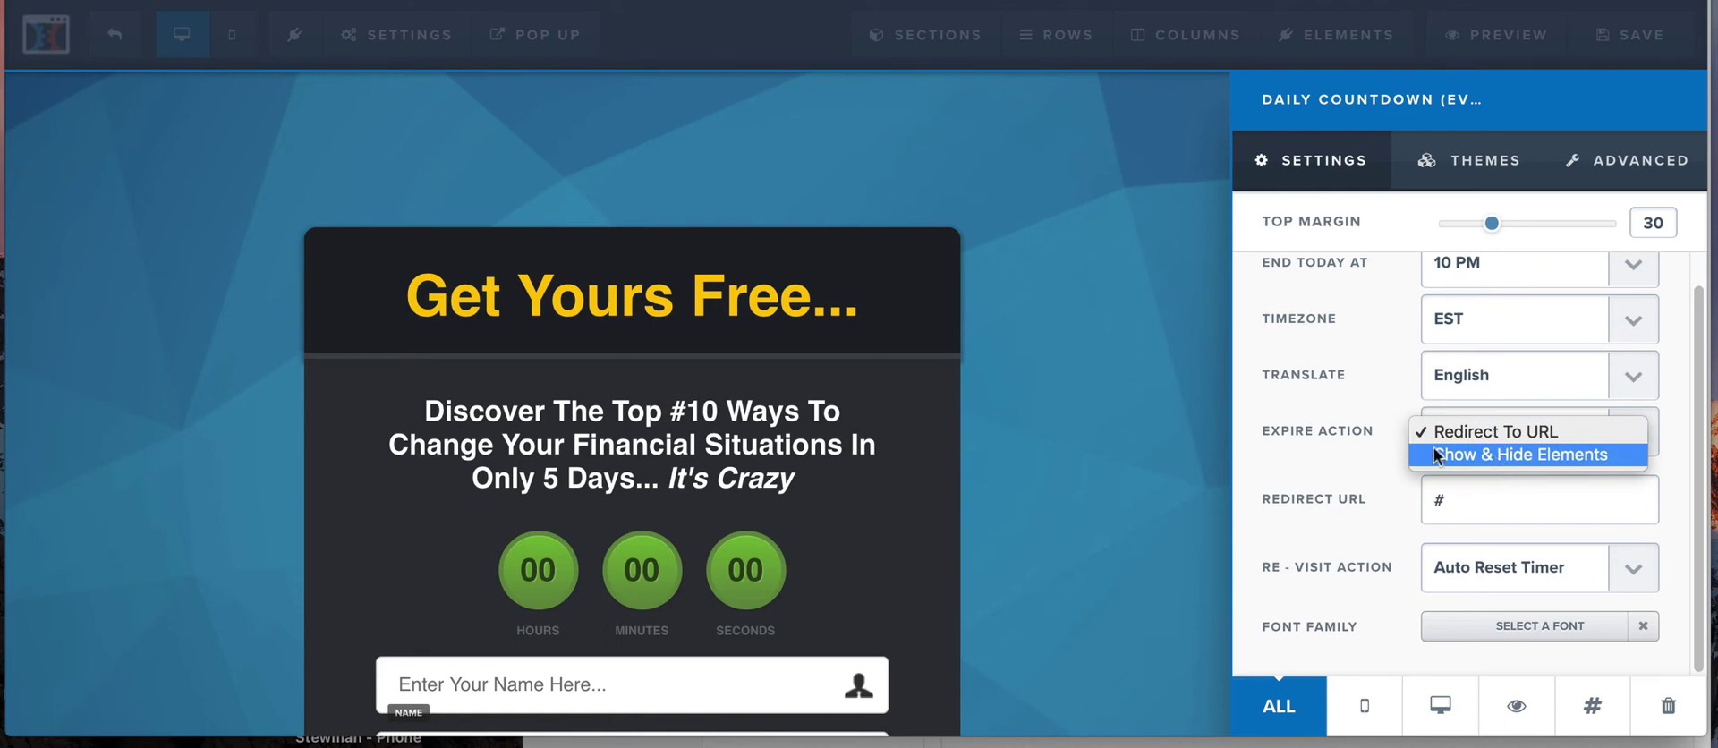
double_click(1463, 493)
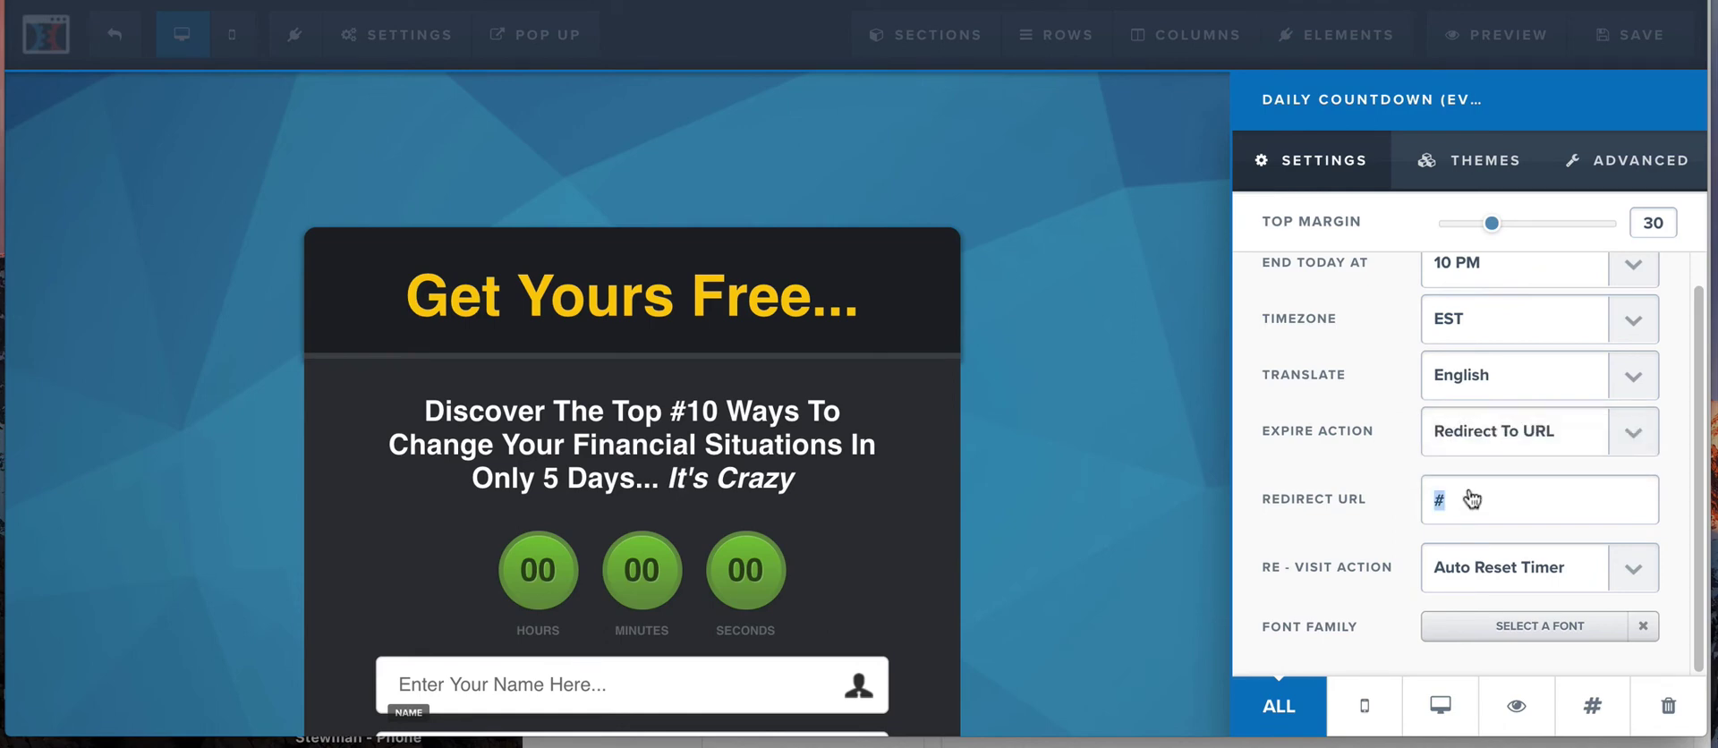
left_click(1344, 457)
Step: Save the page with the green 10 PM countdown and scroll through its live preview
left_click(1098, 231)
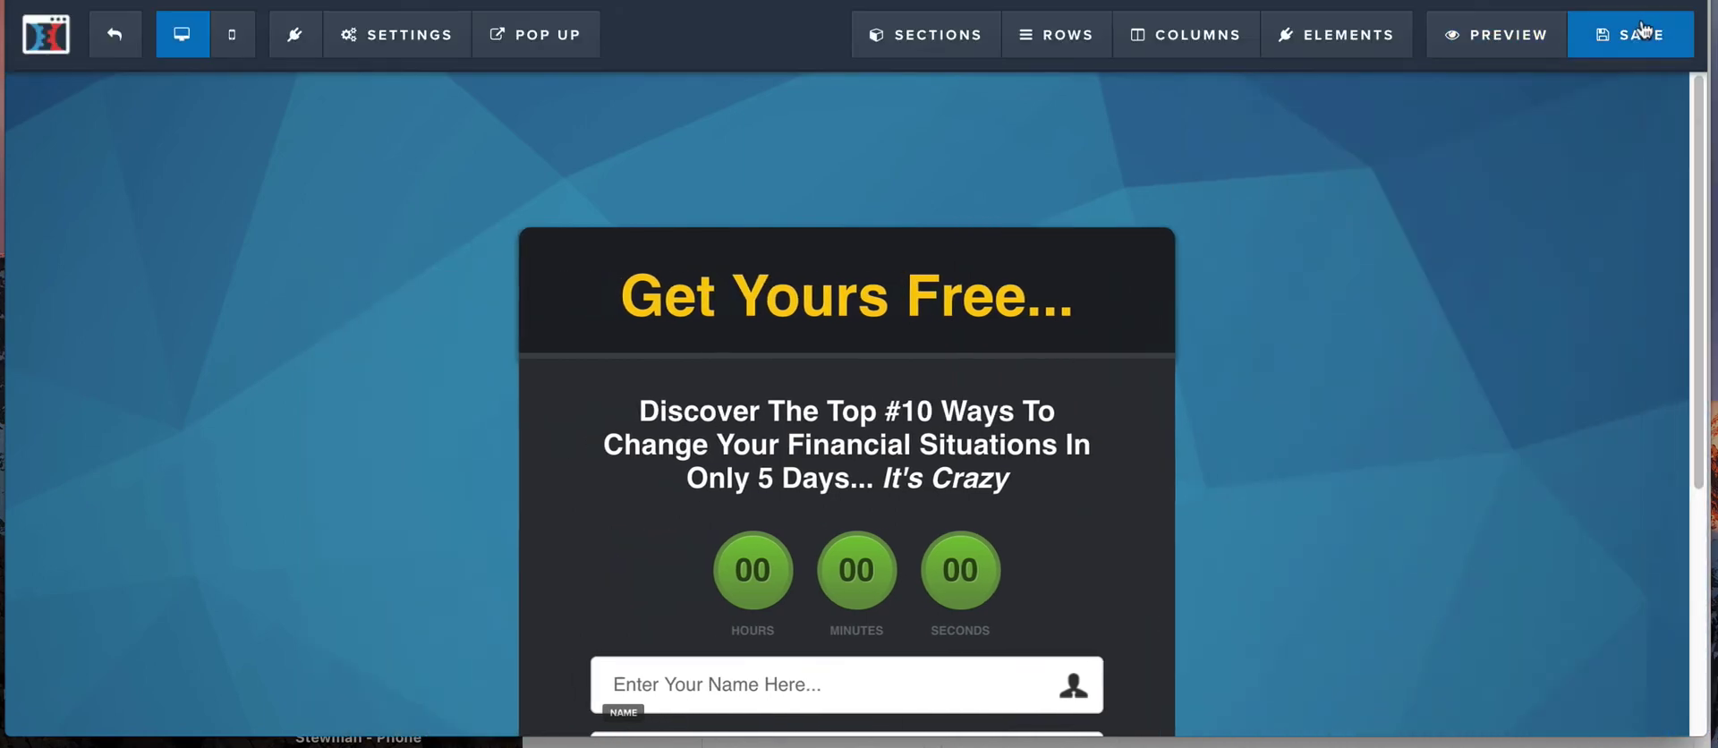
left_click(1643, 31)
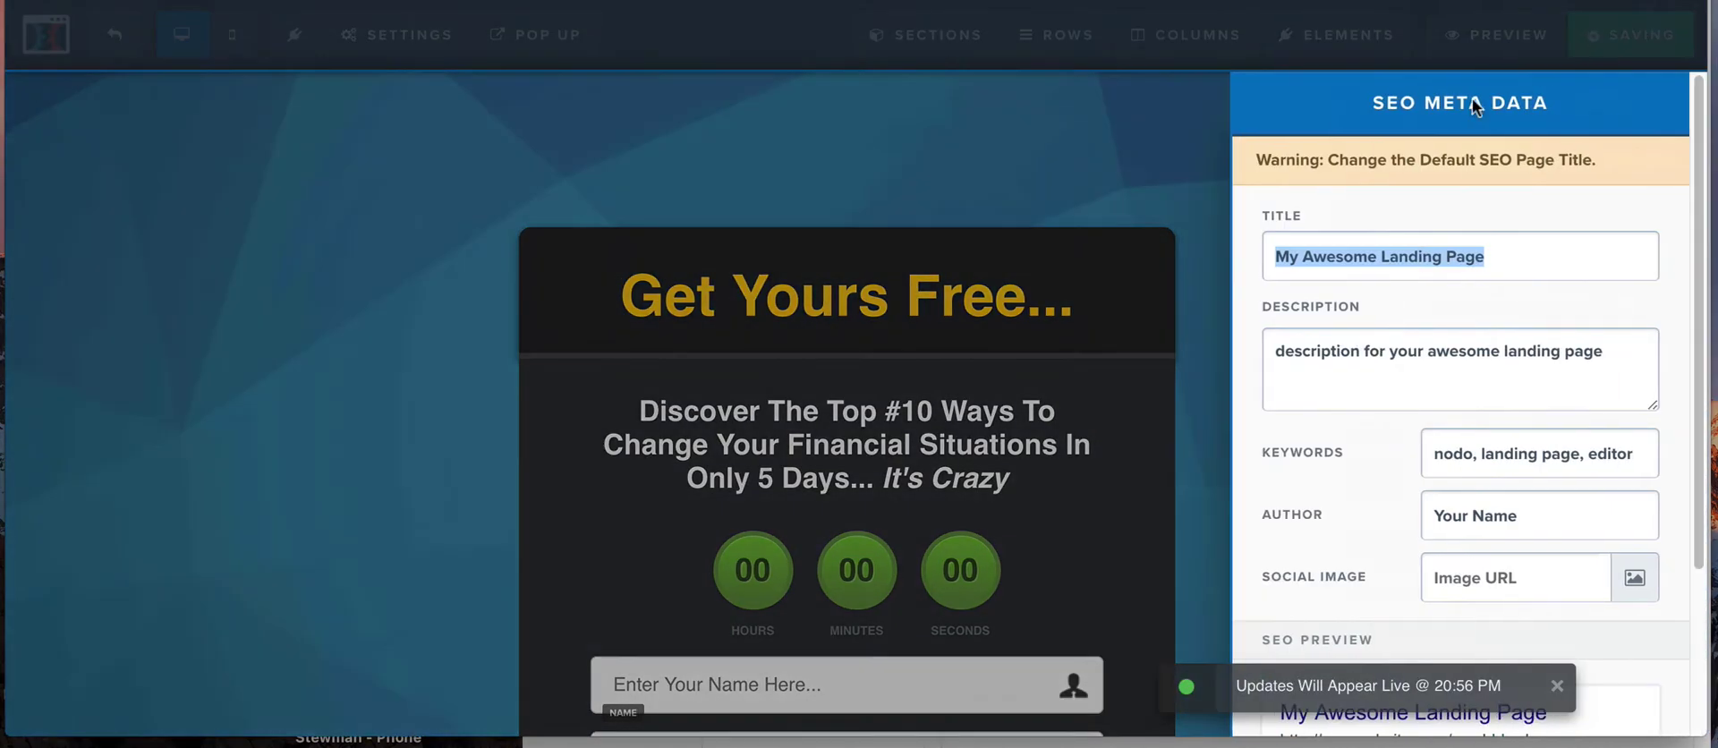
left_click(1123, 141)
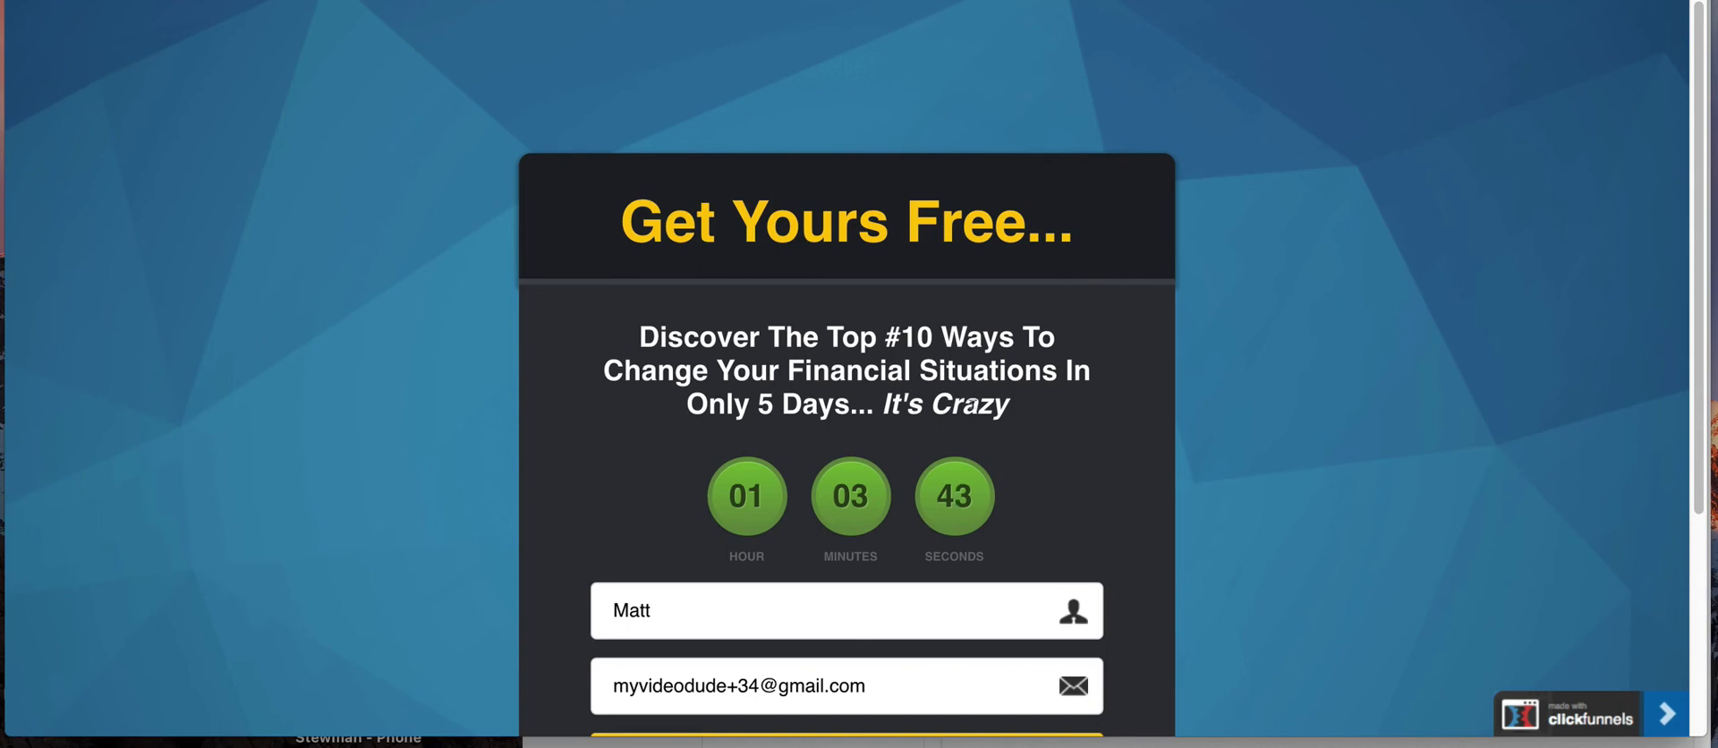
scroll(971, 403, "down", 3)
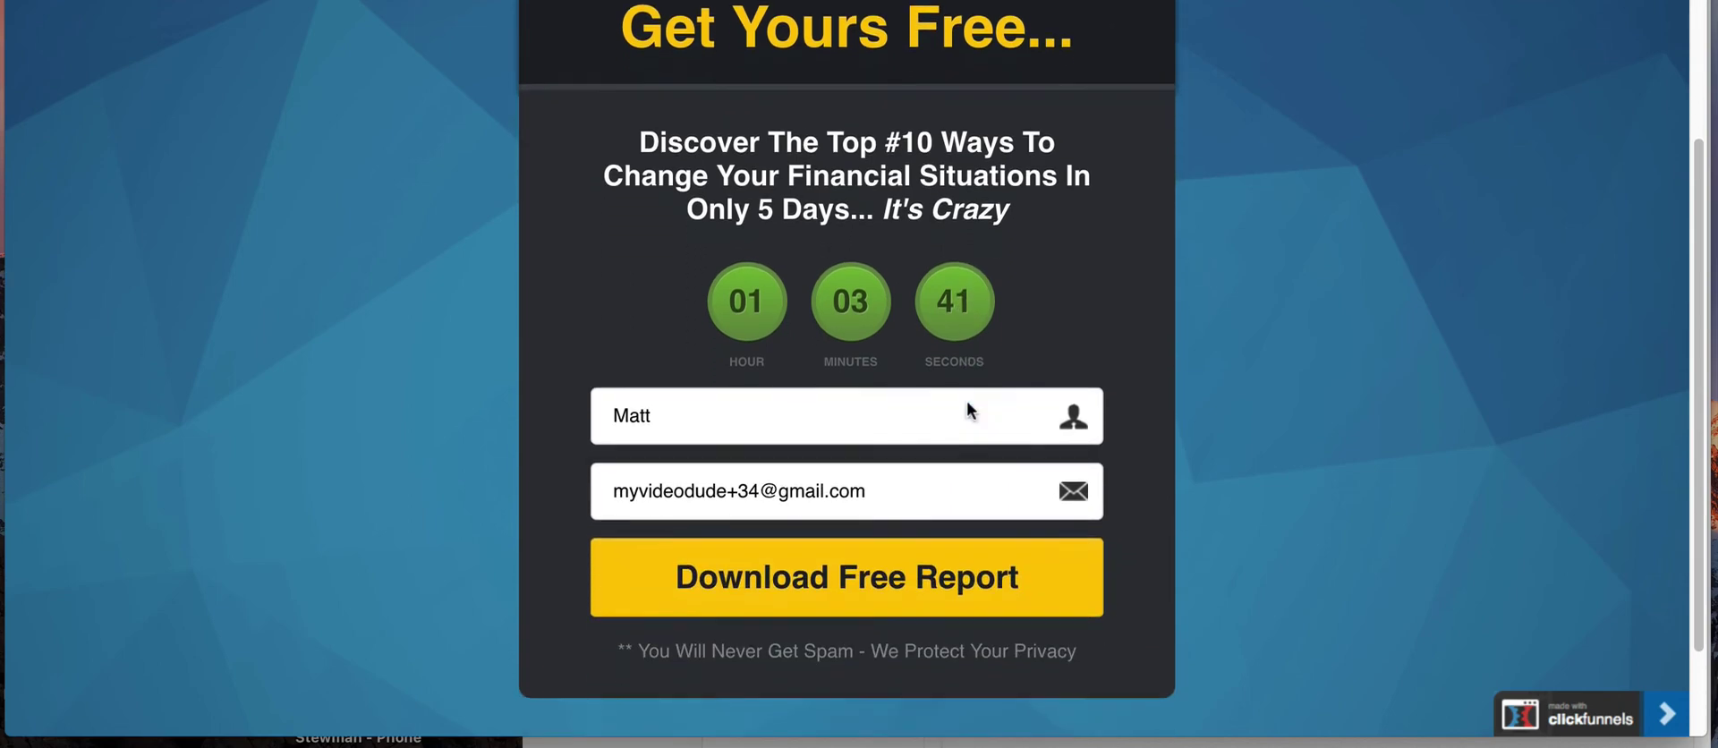
scroll(972, 403, "up", 3)
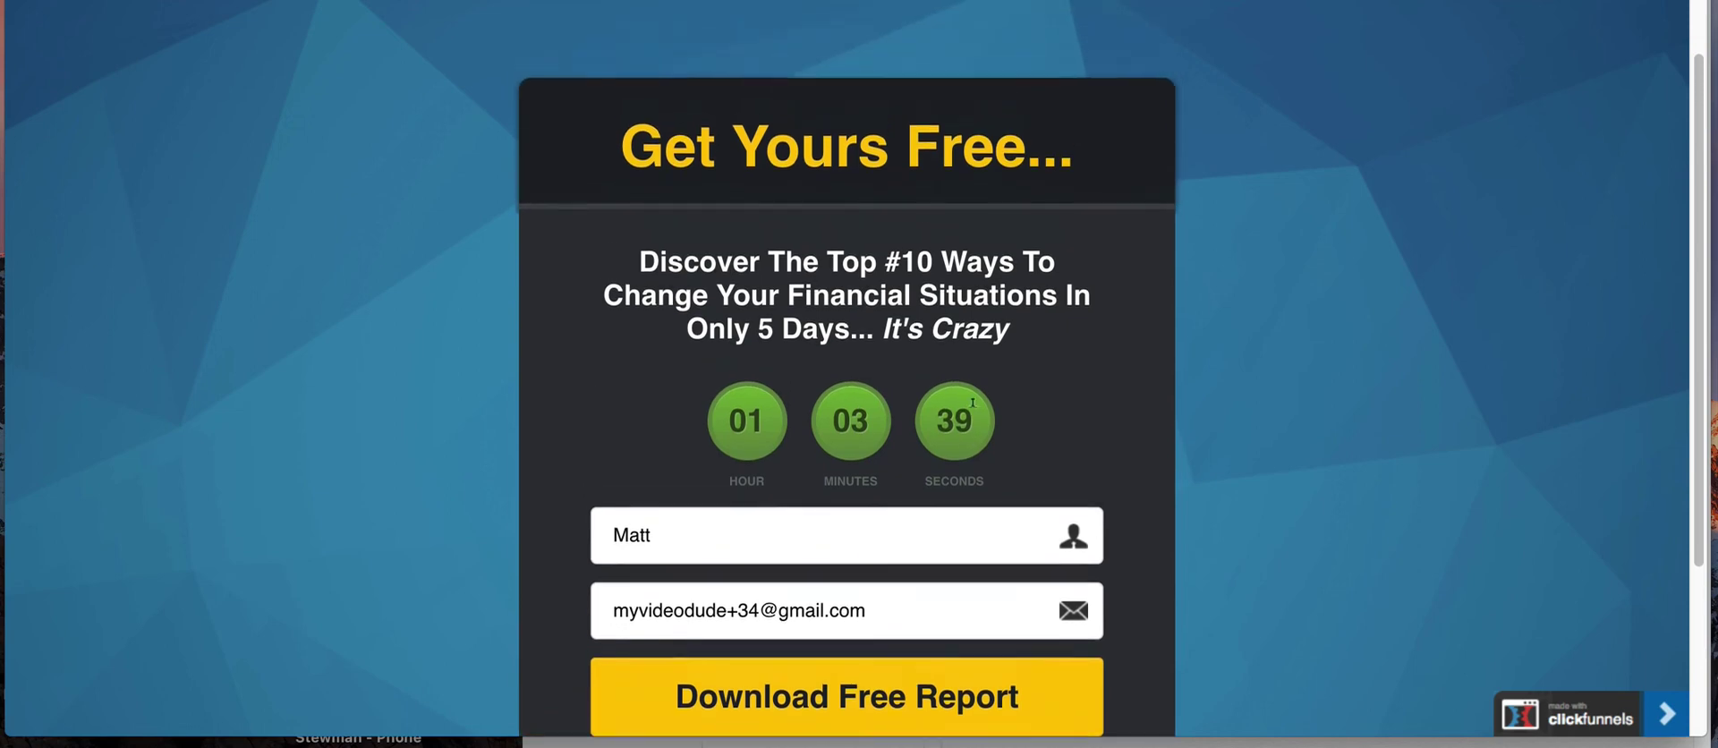